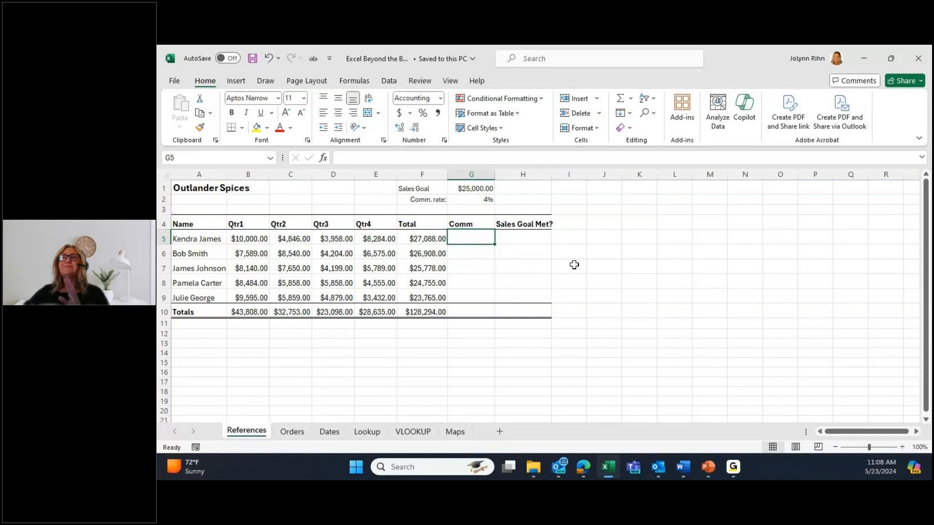
# Name the commission rate cell G2 on the References sheet CommissionRate
pyautogui.click(470, 200)
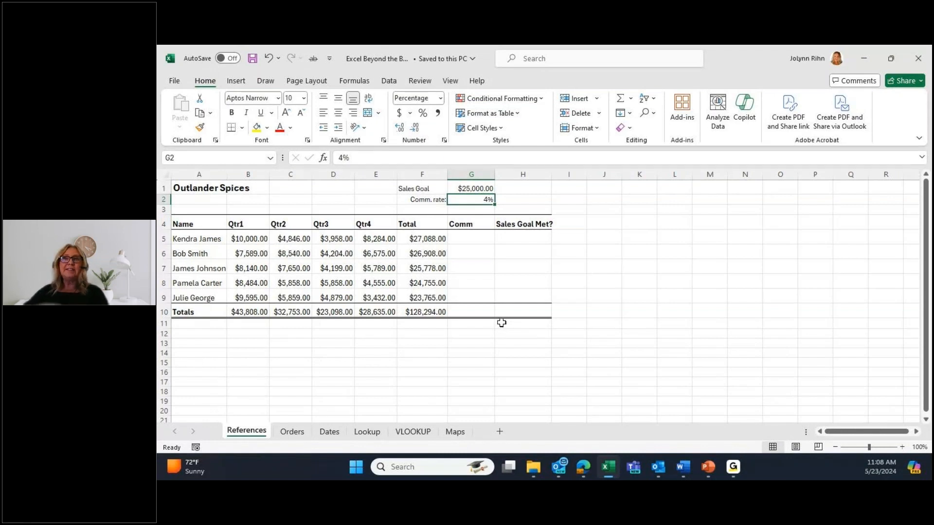
pyautogui.click(216, 159)
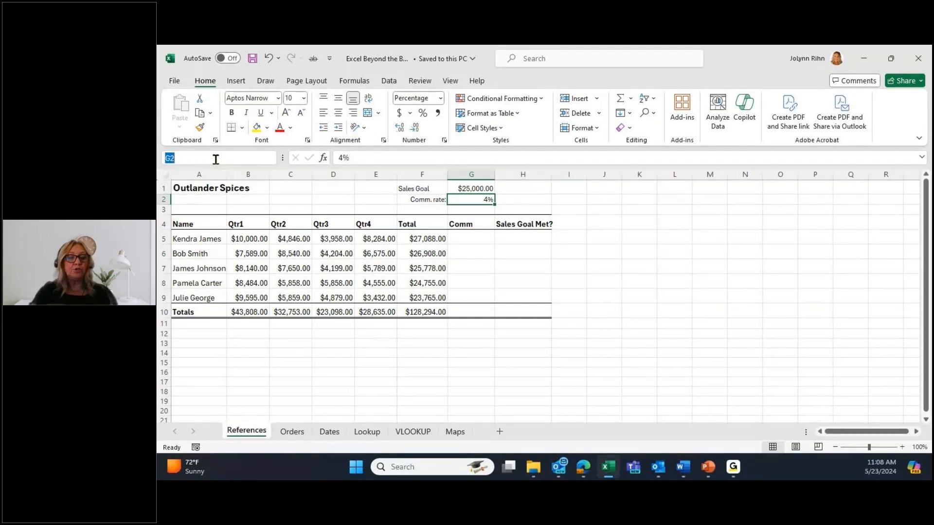
pyautogui.write('CommissionRate')
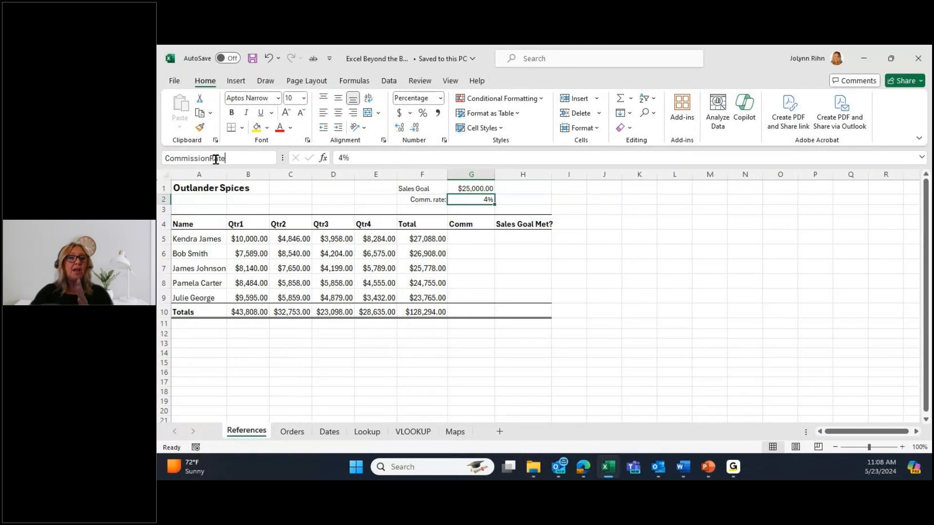
pyautogui.press('Return')
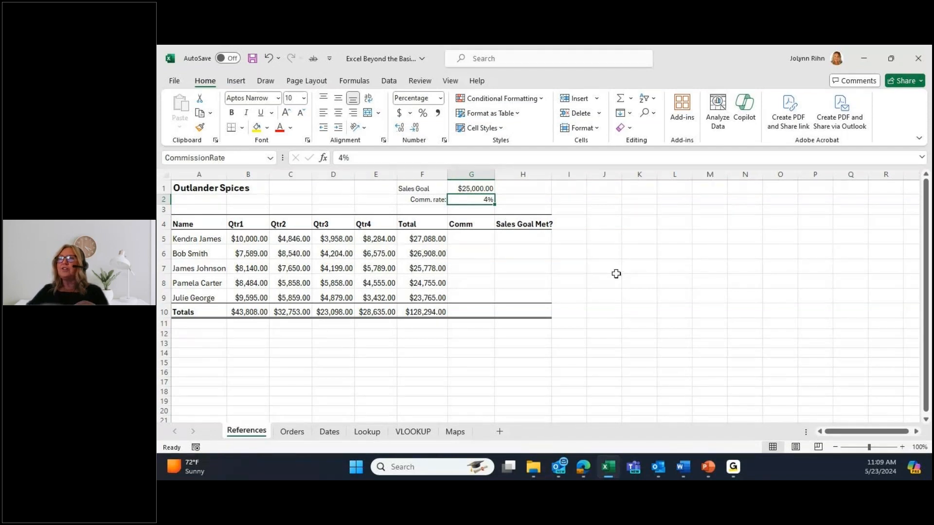
# Enter =F5*CommissionRate in G5 and fill the formula down the Comm column to G9
pyautogui.click(453, 234)
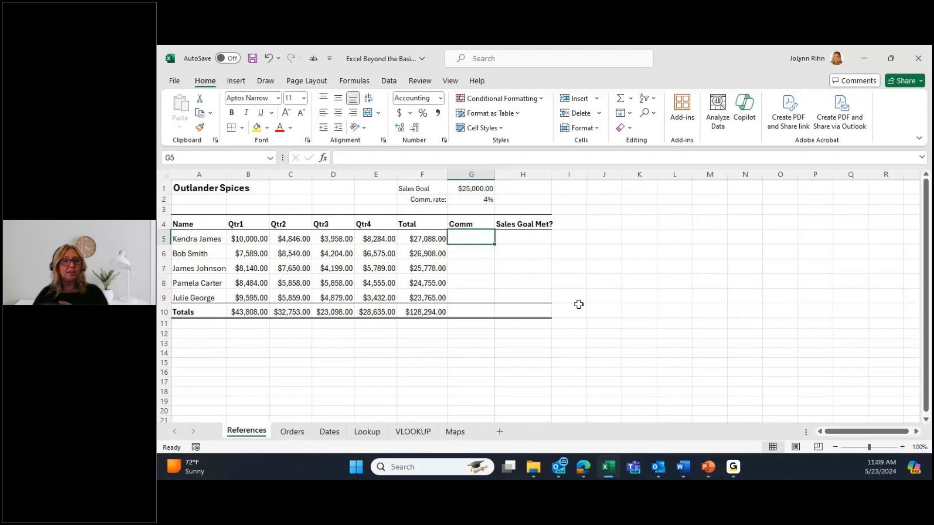
pyautogui.write('=')
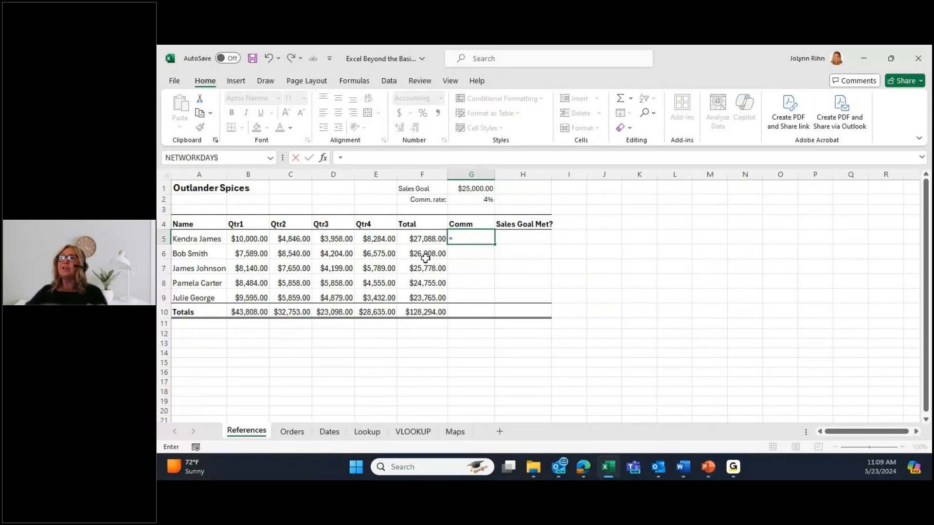
pyautogui.click(419, 241)
pyautogui.write('*co')
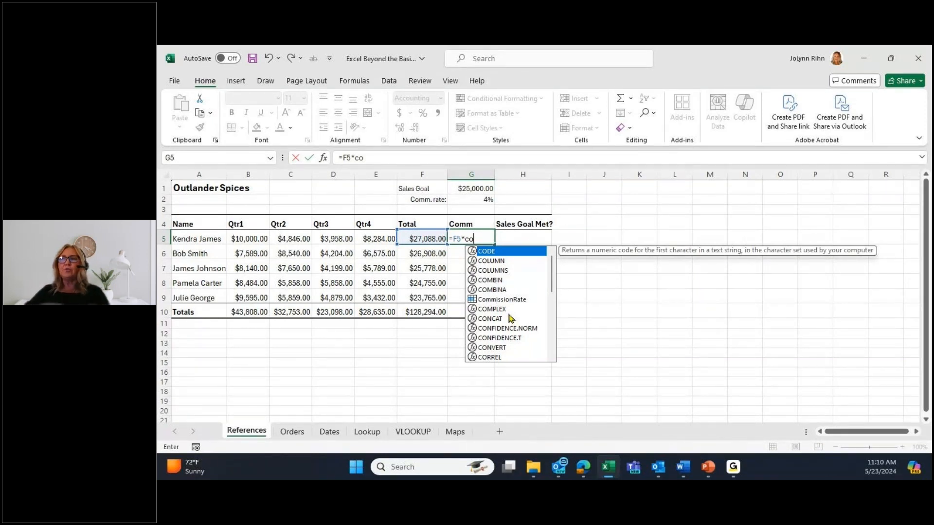
pyautogui.doubleClick(514, 299)
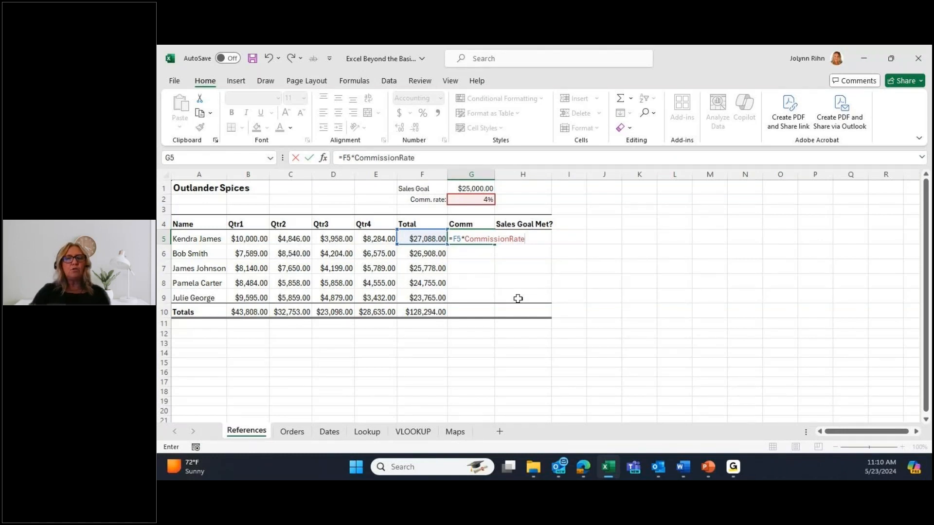
pyautogui.hotkey('ctrl', 'Return')
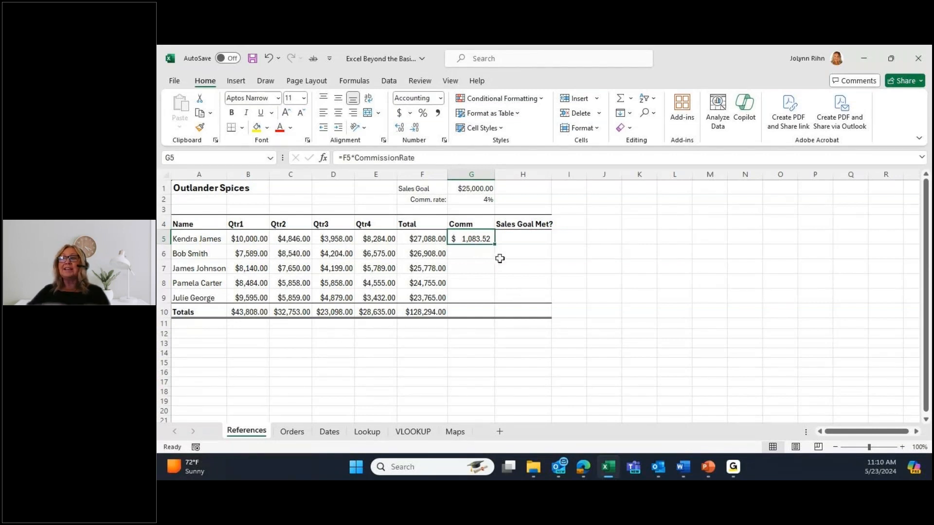
pyautogui.moveTo(494, 244); pyautogui.dragTo(483, 305)
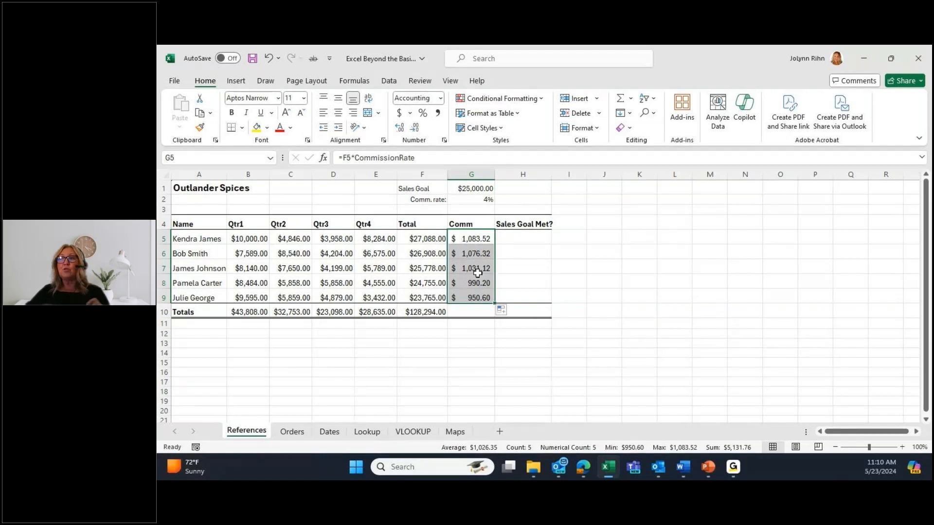
# Name the sales goal cell G1 SalesGoal
pyautogui.click(471, 188)
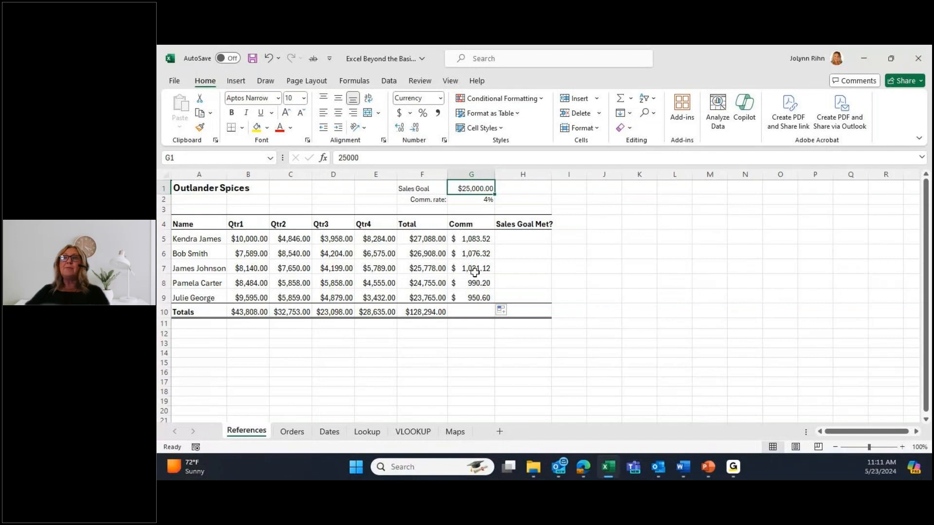
pyautogui.click(204, 157)
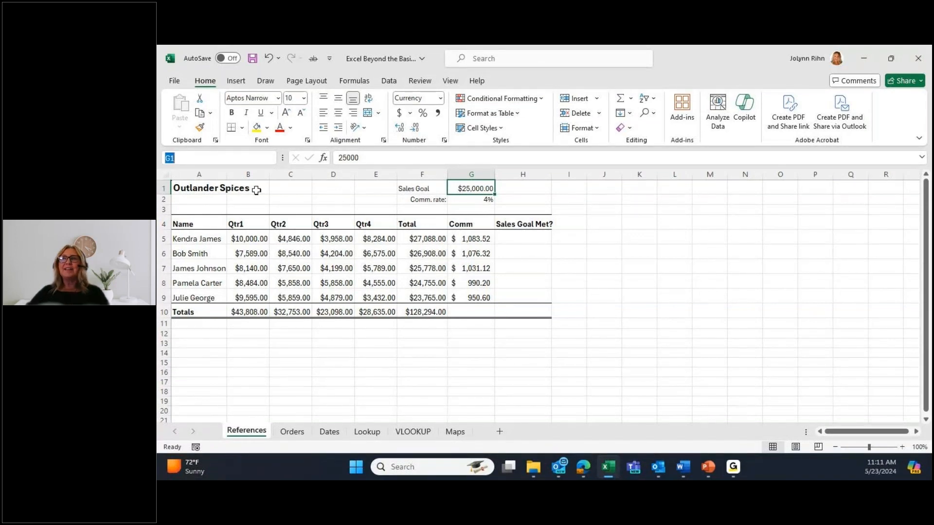
pyautogui.write('SalesGoal')
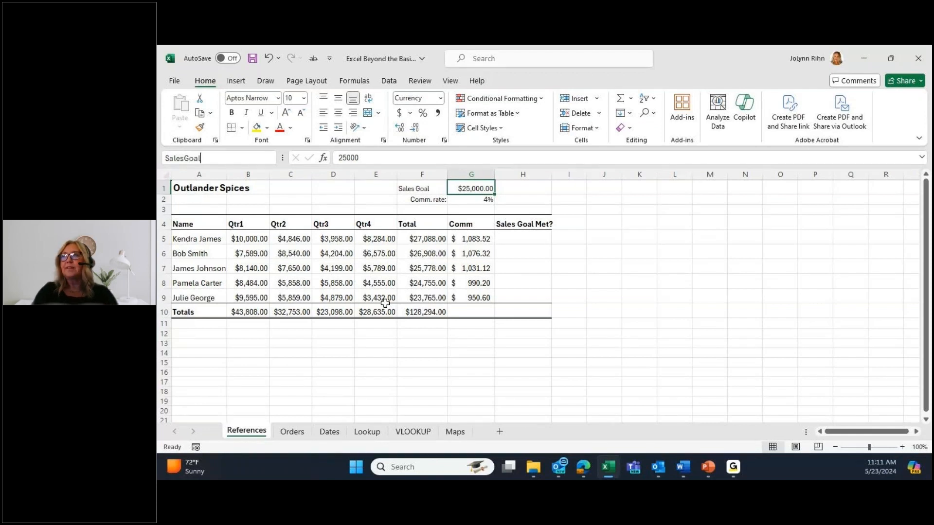
pyautogui.press('Return')
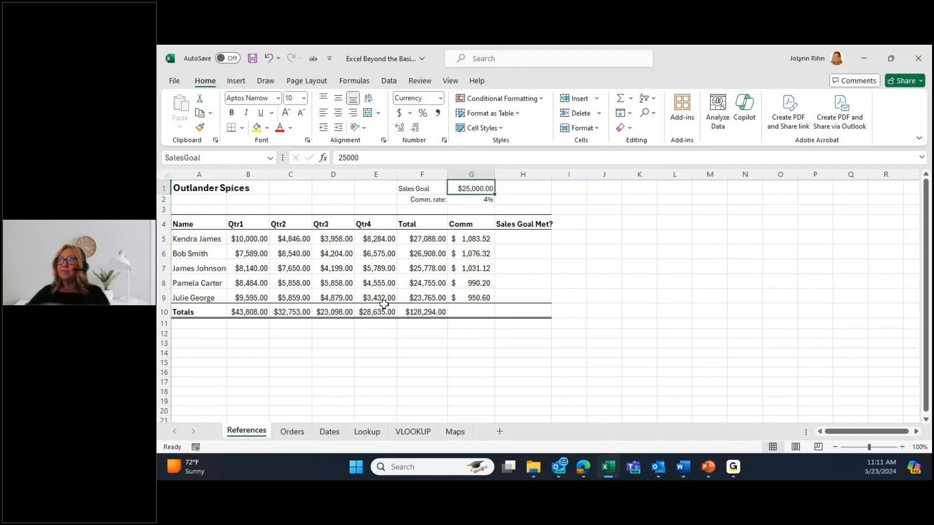
# Start an IF function in H5 and build its logical test as F5>=SalesGoal in the function arguments
pyautogui.click(523, 238)
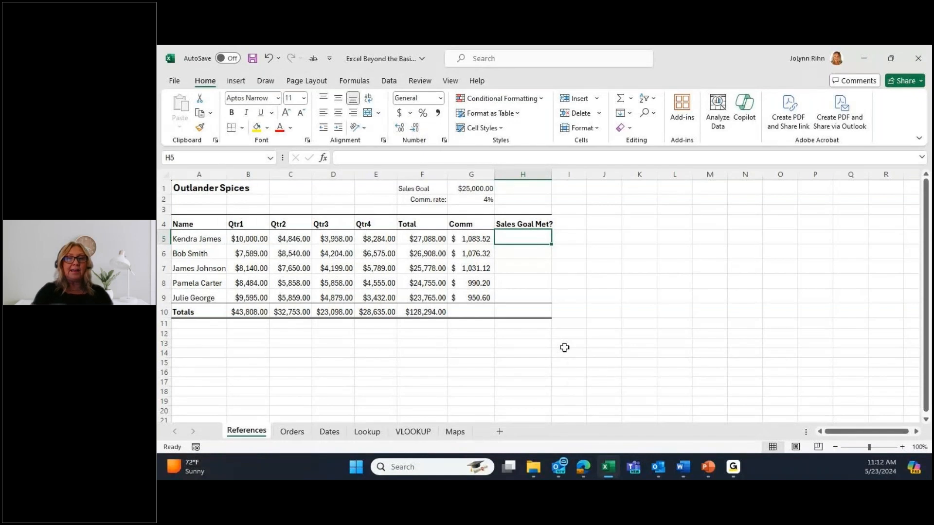
pyautogui.write('=i')
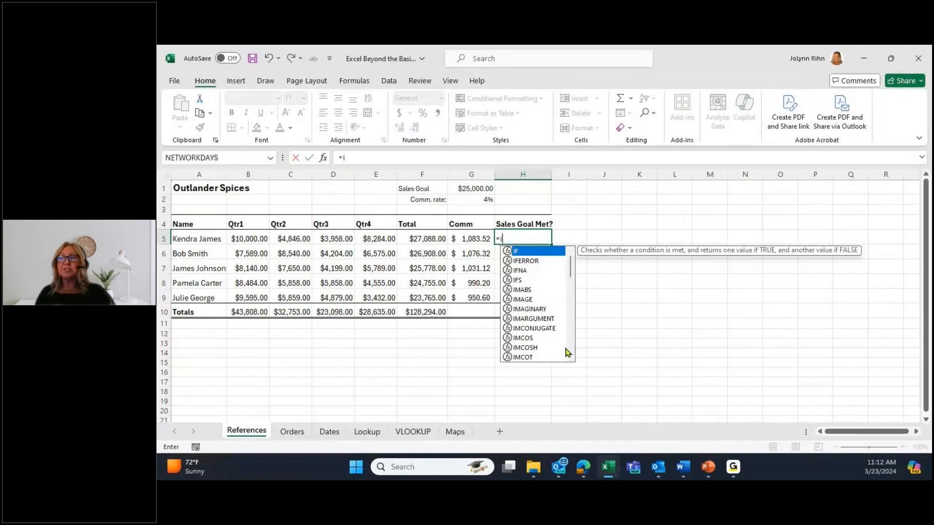
pyautogui.press('Tab')
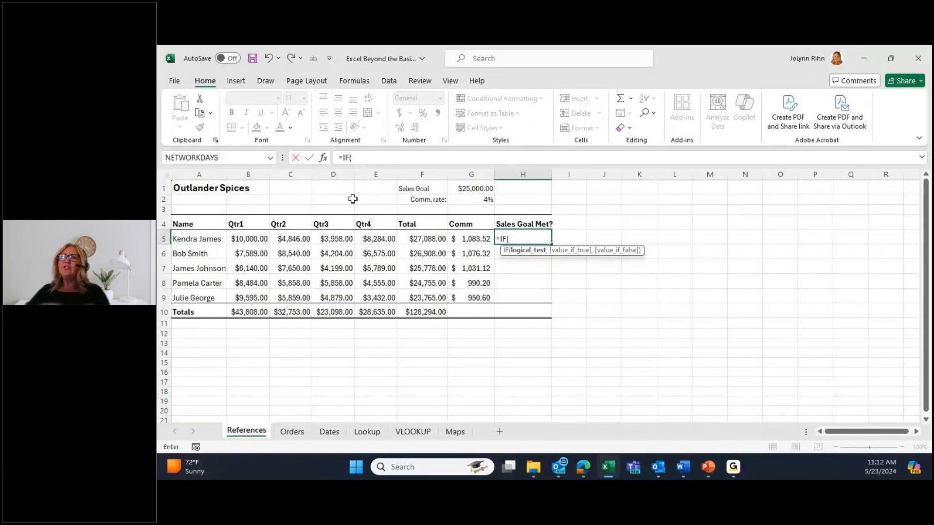
pyautogui.click(324, 158)
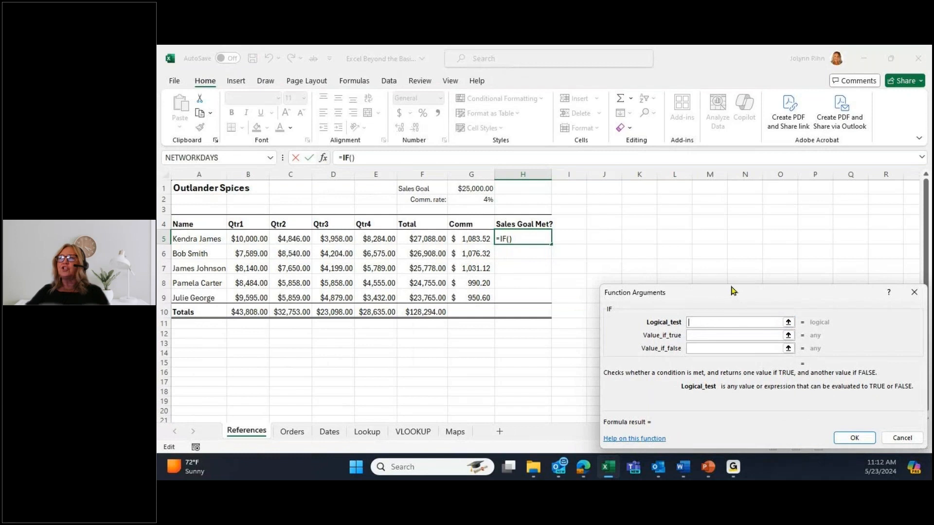
pyautogui.moveTo(733, 291); pyautogui.dragTo(699, 196)
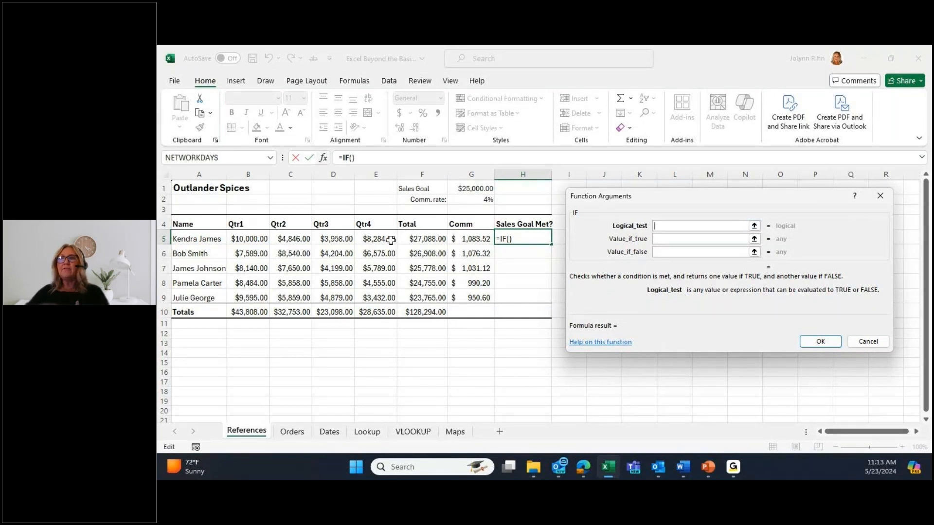
pyautogui.click(426, 241)
pyautogui.write('>=')
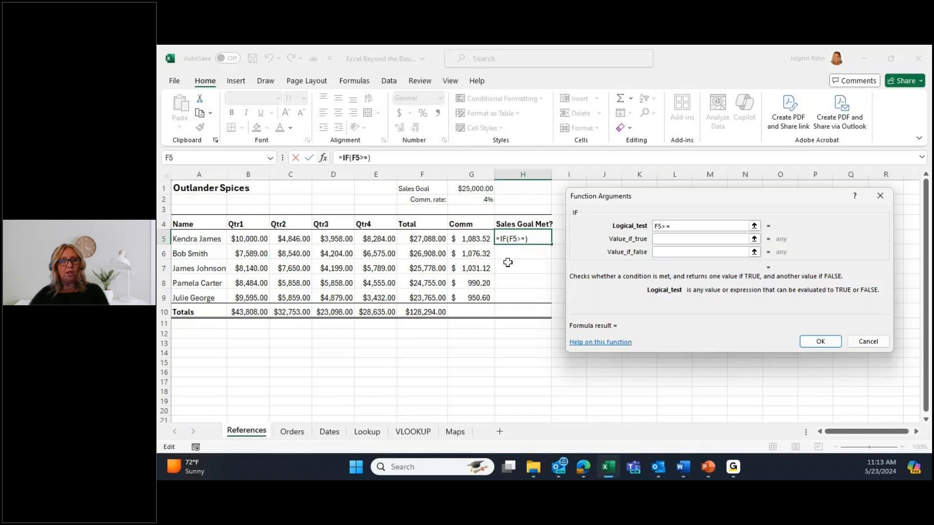
pyautogui.click(476, 189)
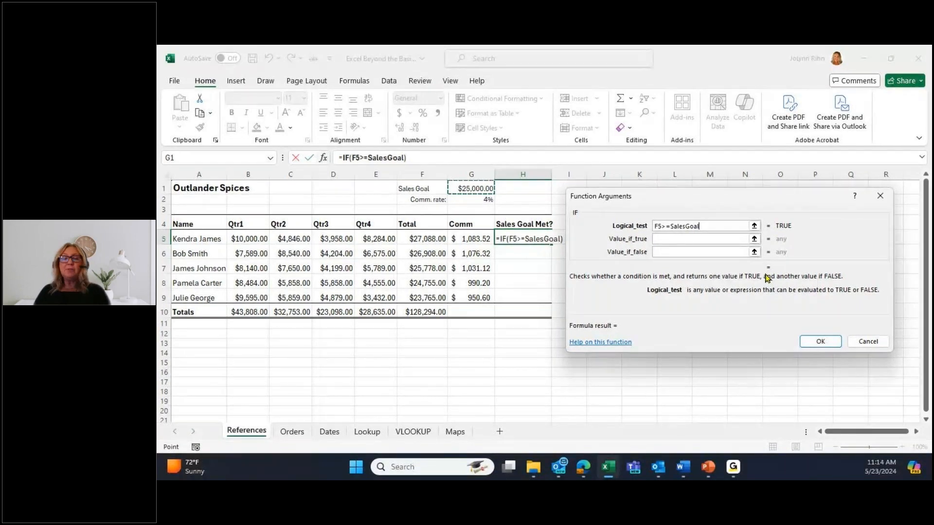
# Set the IF function to return Yes if true and No if false, and fill it down the Sales Goal Met? column to H9
pyautogui.press('Tab')
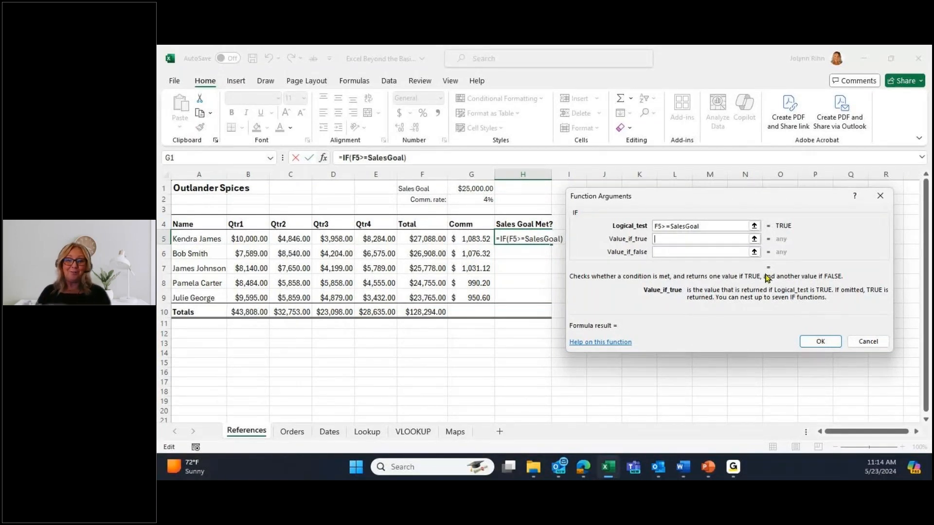
pyautogui.write('Yes')
pyautogui.press('Tab')
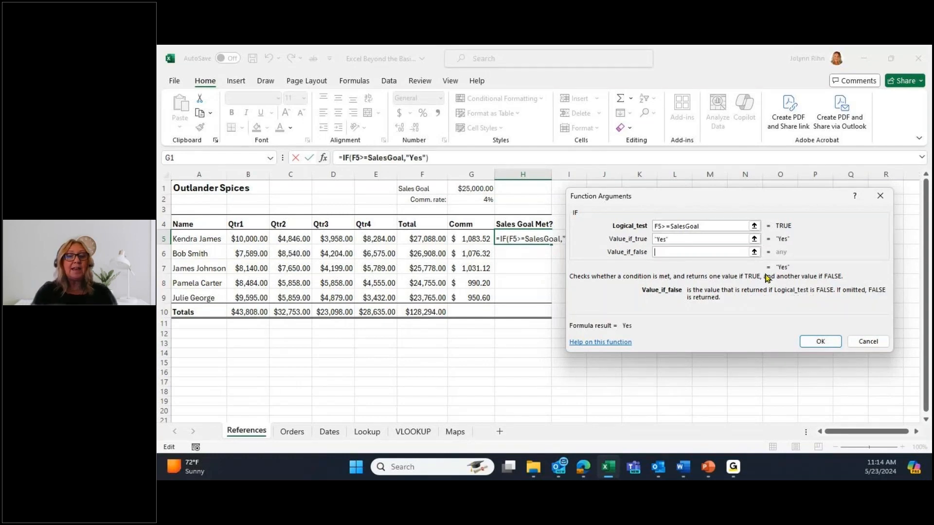
pyautogui.write('No')
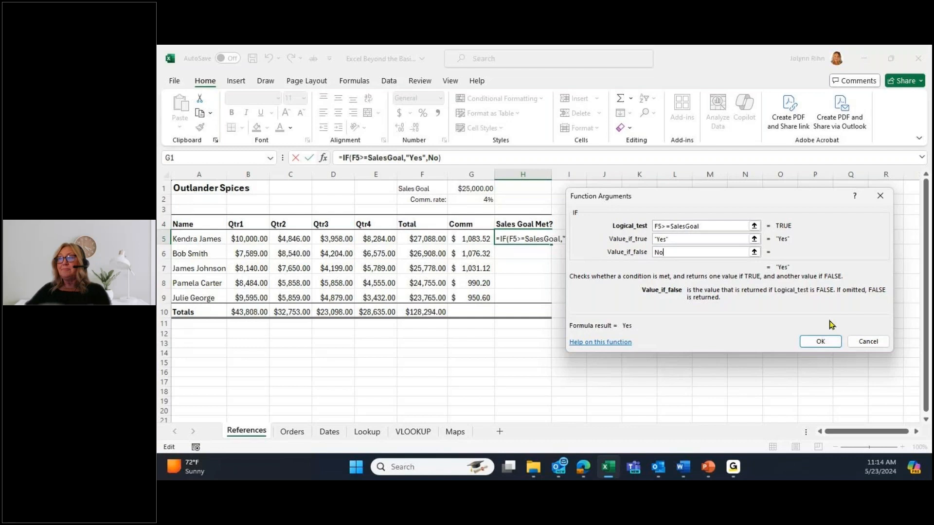
pyautogui.press('Return')
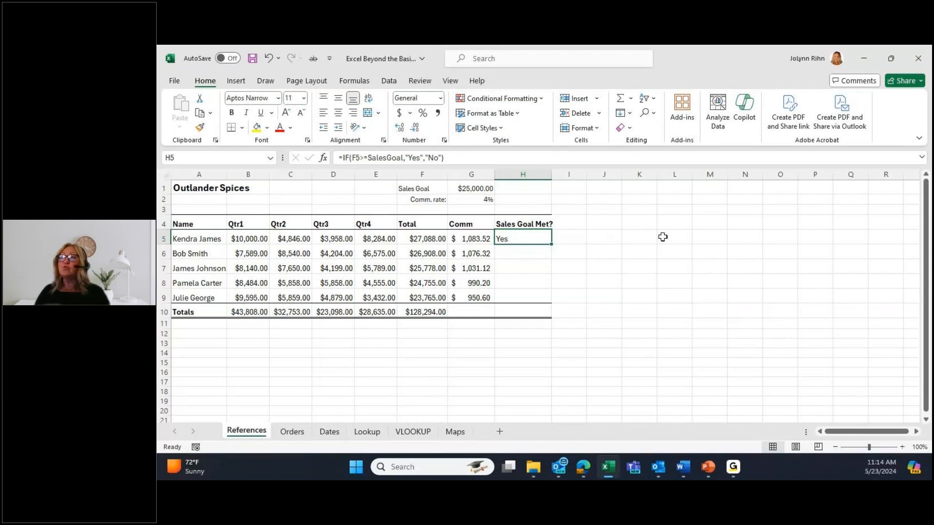
pyautogui.doubleClick(551, 246)
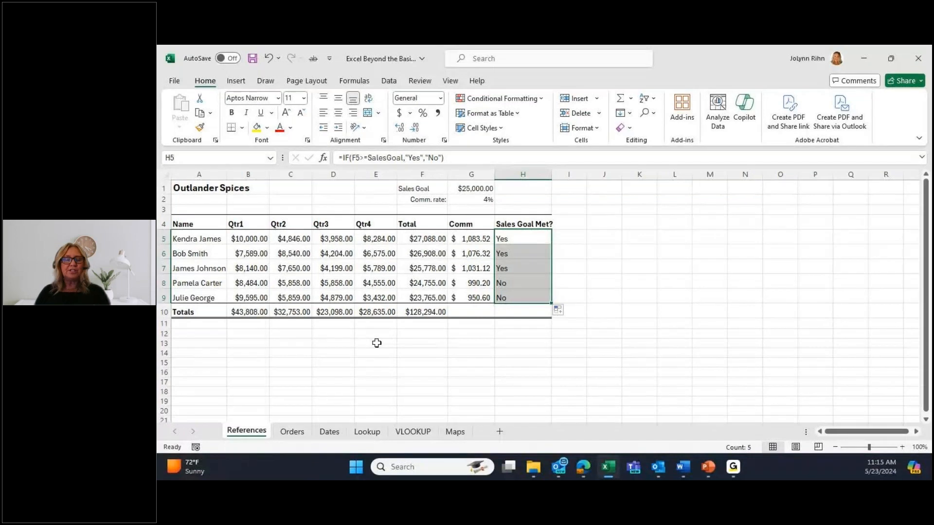
# On the Maps sheet, enter the formula =1000*CommissionRate in cell E2
pyautogui.click(455, 432)
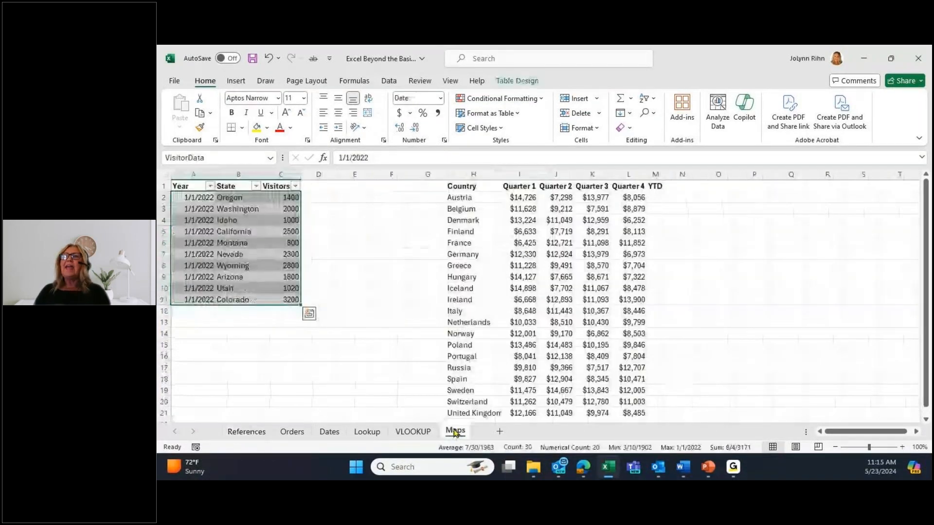
pyautogui.click(353, 199)
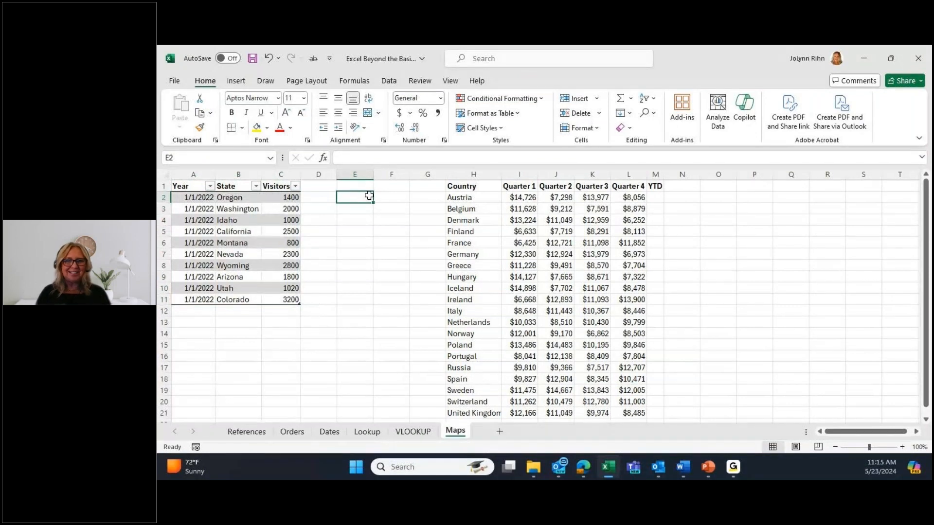
pyautogui.write('=')
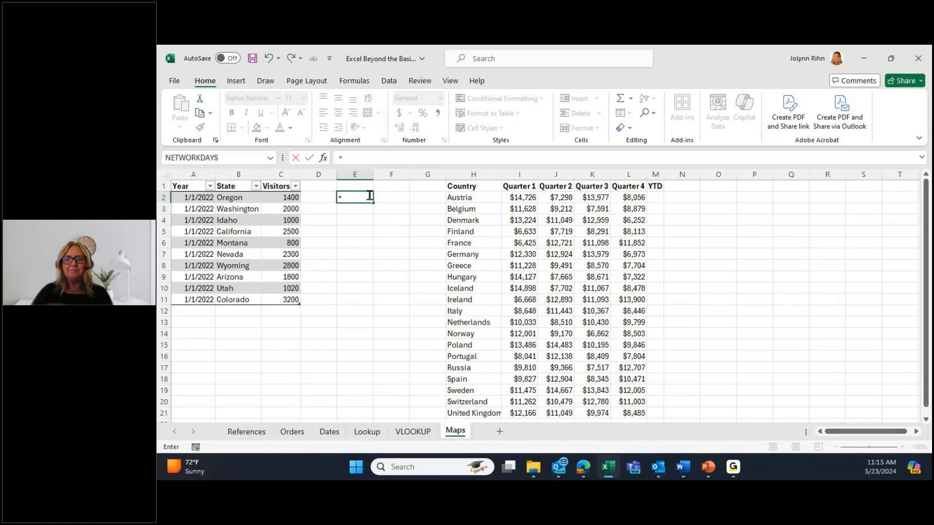
pyautogui.write('1000*')
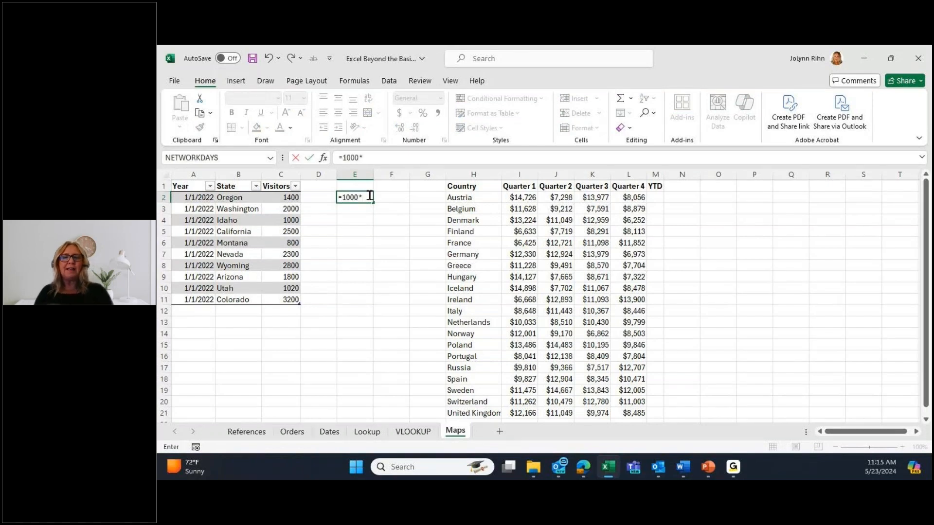
pyautogui.write('co')
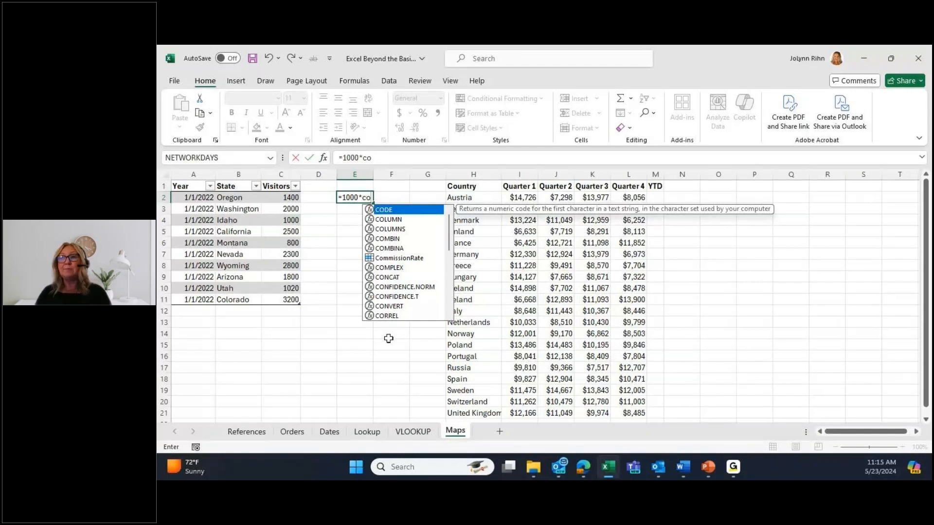
pyautogui.doubleClick(395, 258)
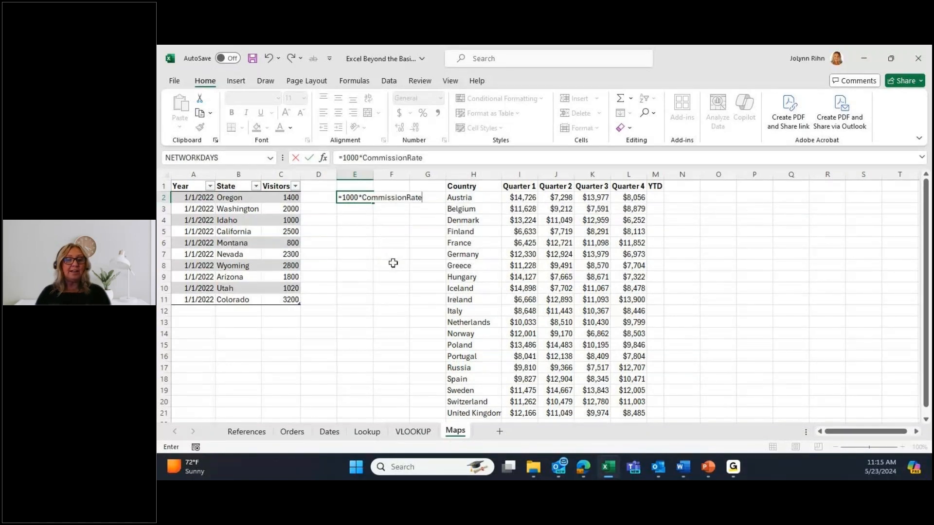
pyautogui.hotkey('ctrl', 'Return')
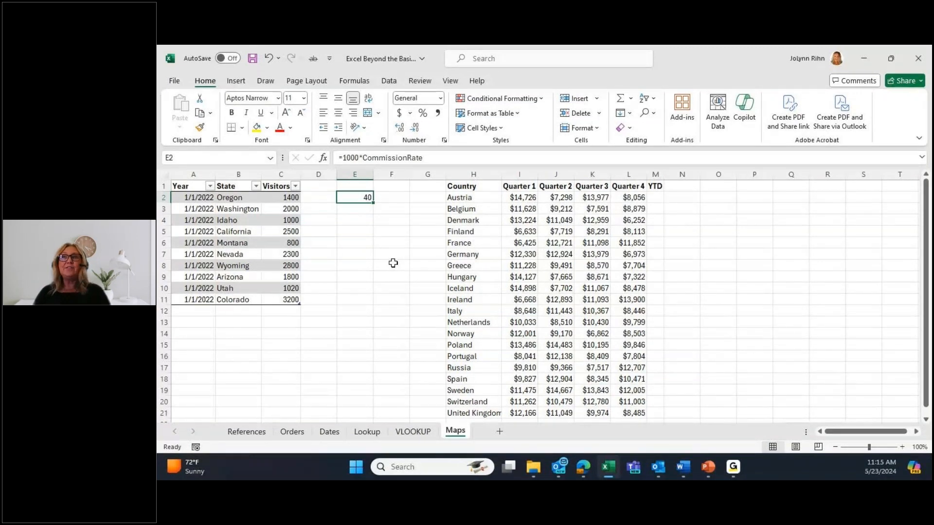
# Go to the CommissionRate named cell from the workbook's list of defined names
pyautogui.click(270, 158)
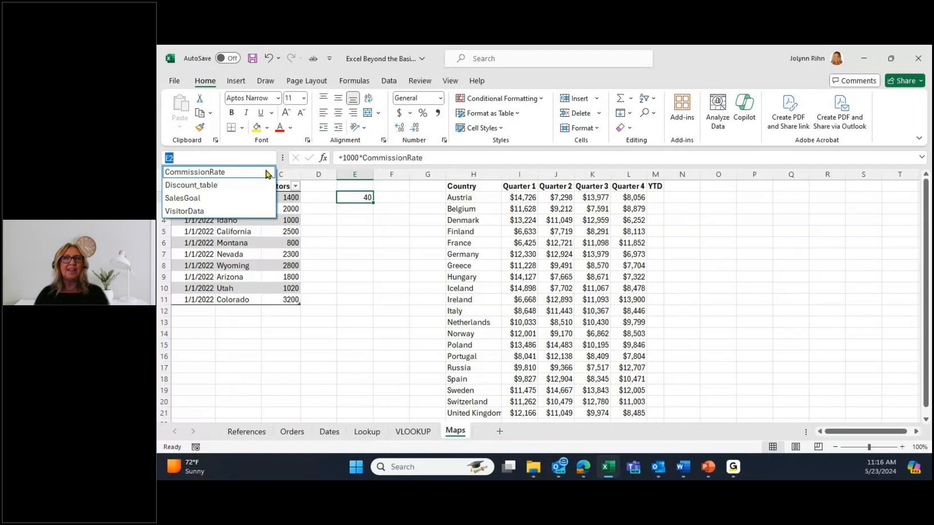
pyautogui.click(195, 172)
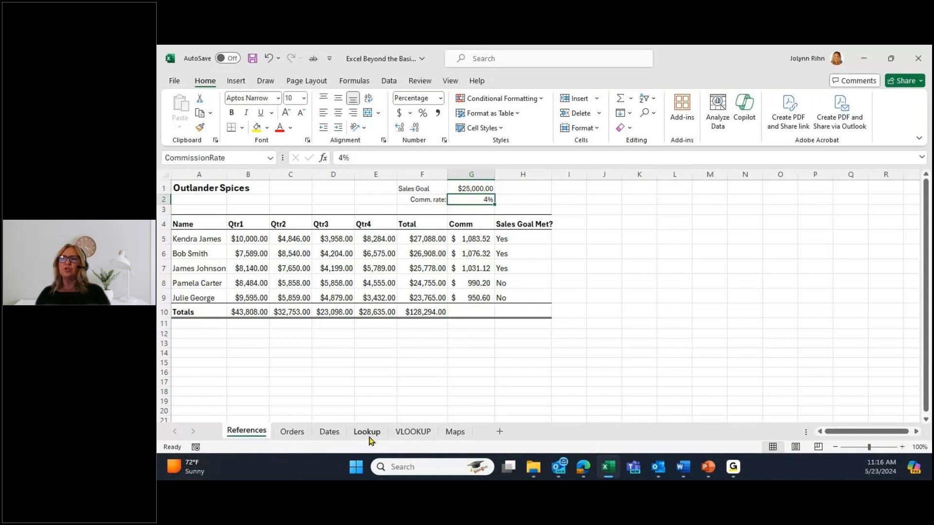
# On the Orders sheet, create a defined name for the Extended Price column data using its top-row heading
pyautogui.click(294, 432)
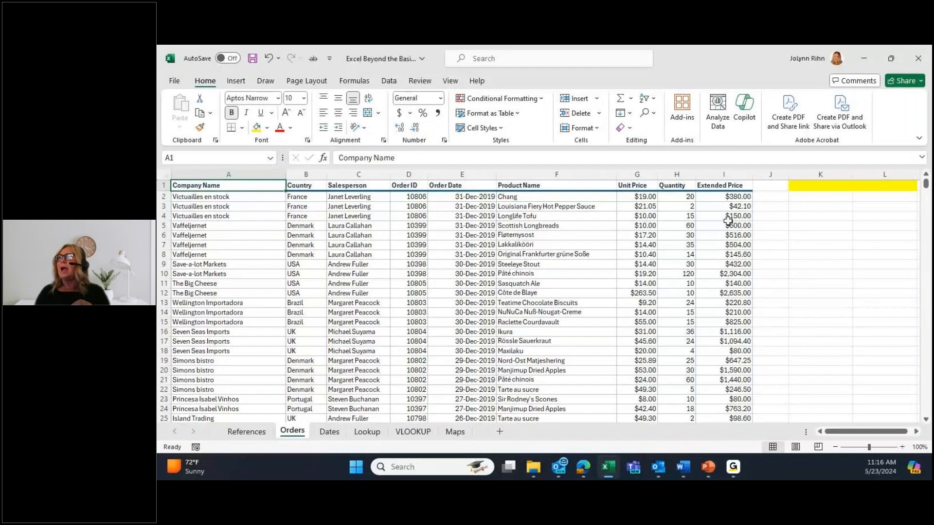
pyautogui.click(726, 186)
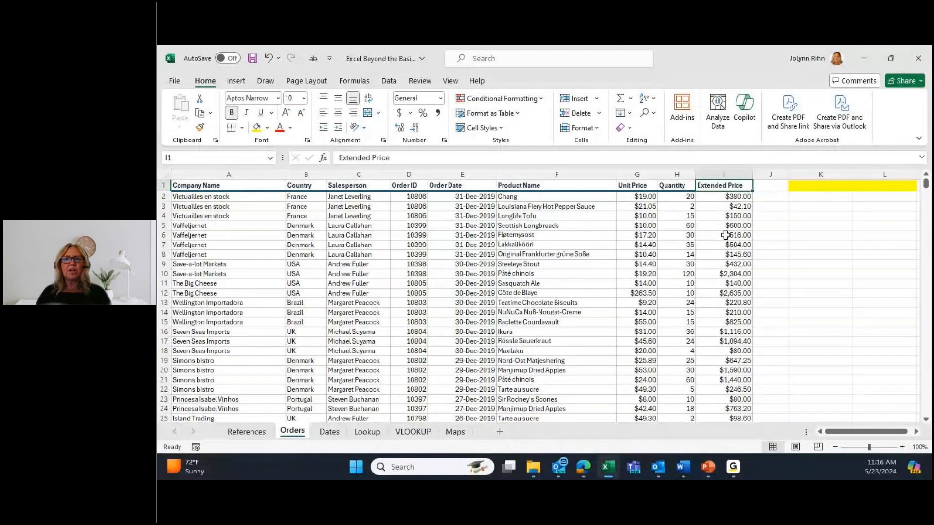
pyautogui.hotkey('ctrl', 'shift', 'Down')
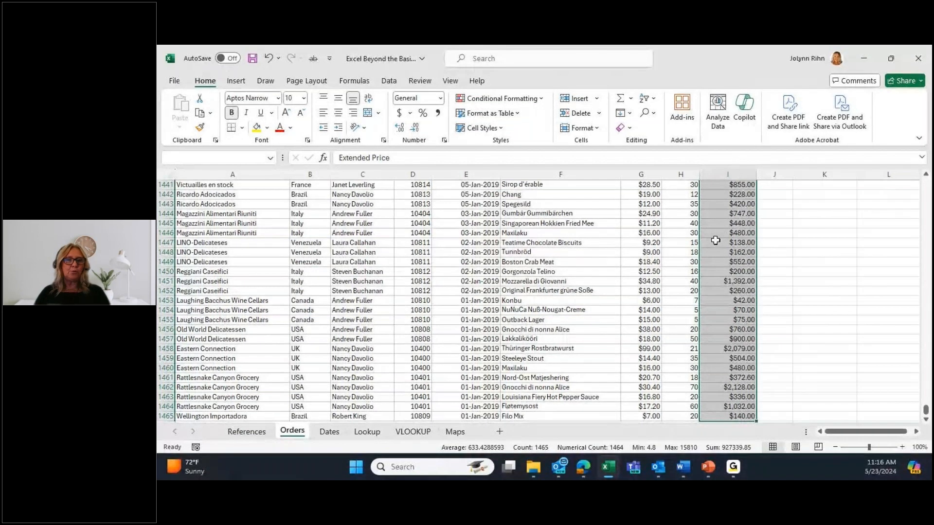
pyautogui.click(359, 84)
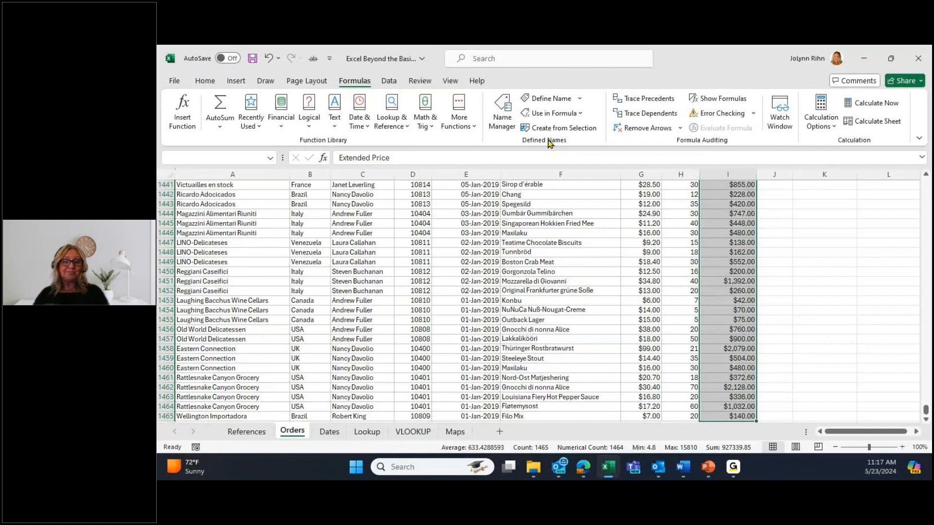
pyautogui.click(535, 128)
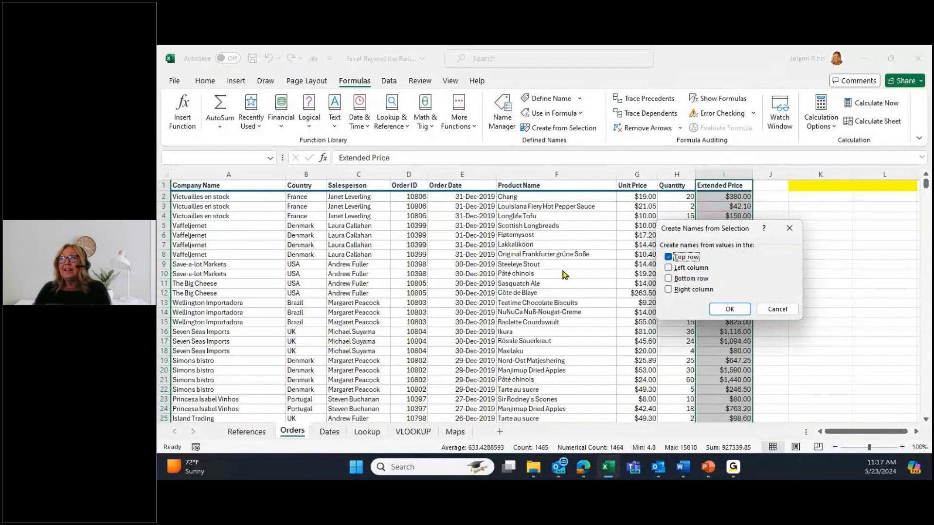
pyautogui.press('Return')
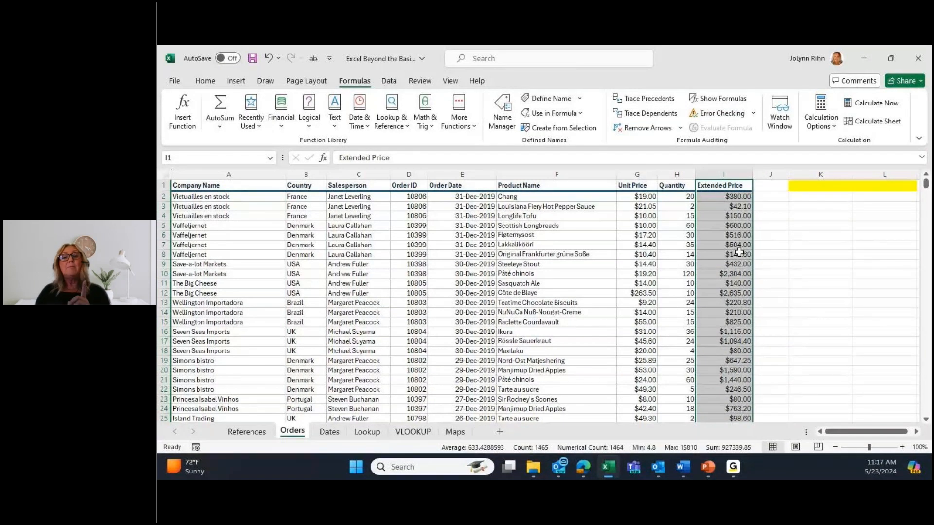
# Enter the formula =SUM(Extended_Price) in cell K1 of the Orders sheet
pyautogui.click(820, 174)
pyautogui.click(809, 187)
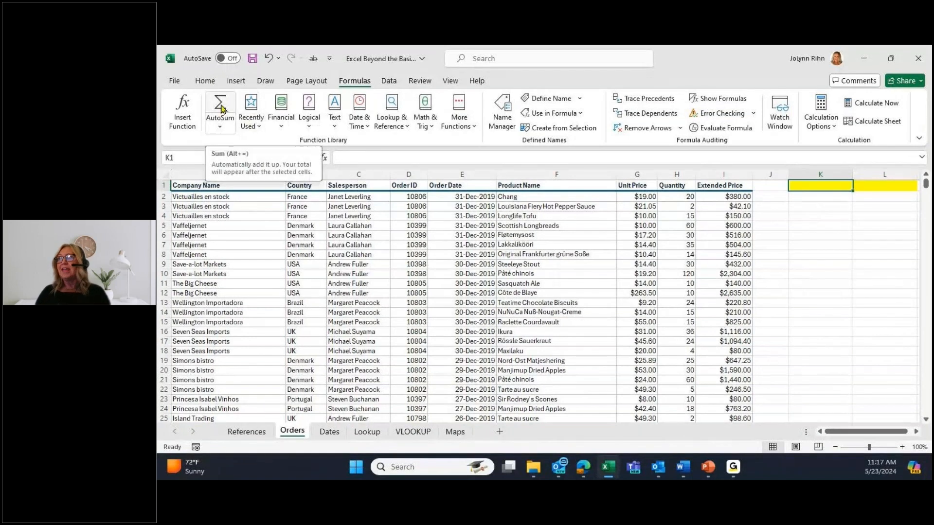
pyautogui.hotkey('alt', '=')
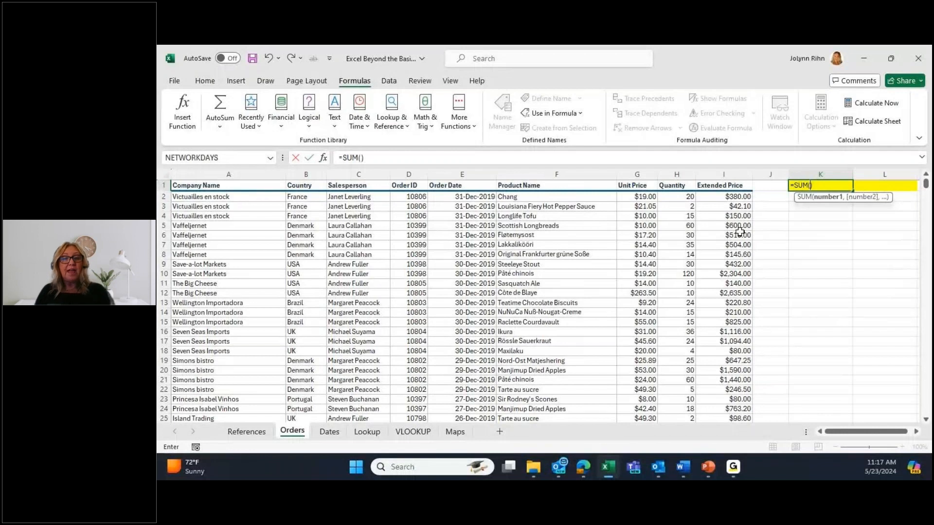
pyautogui.write('ex')
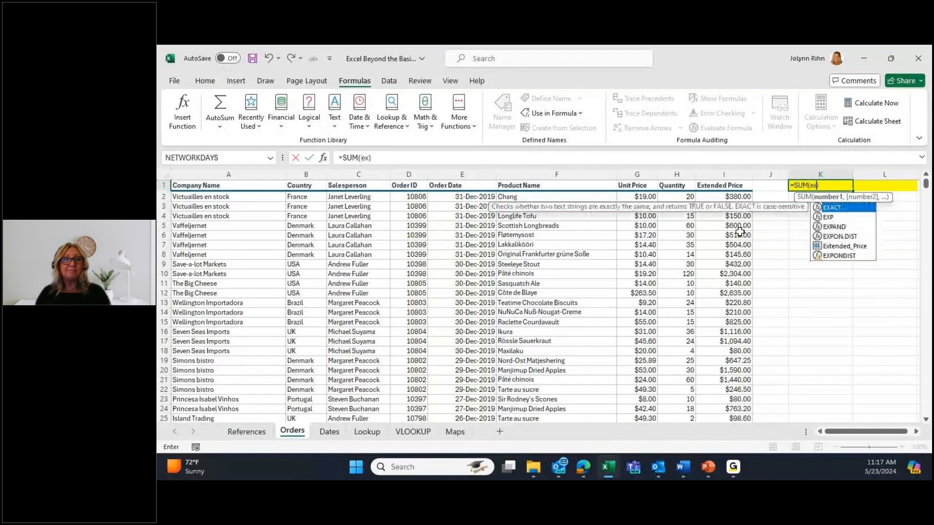
pyautogui.doubleClick(847, 246)
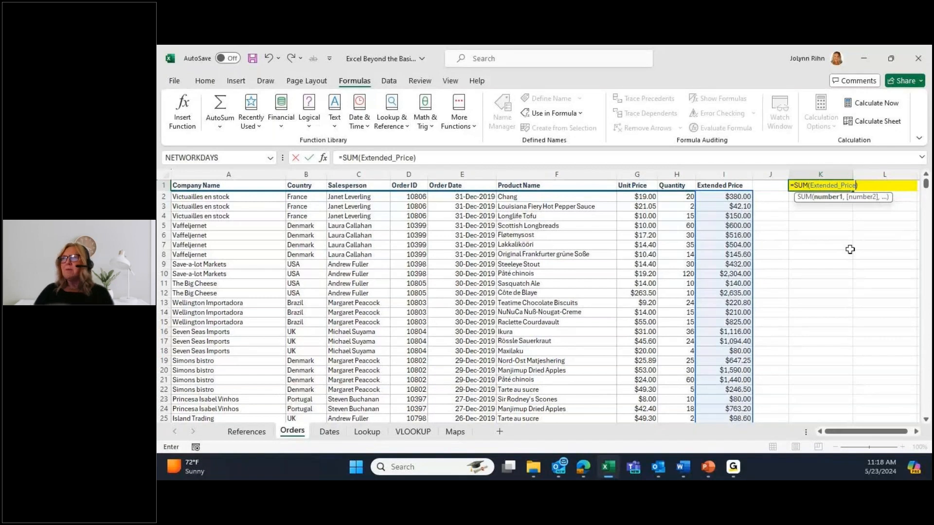
pyautogui.hotkey('ctrl', 'Return')
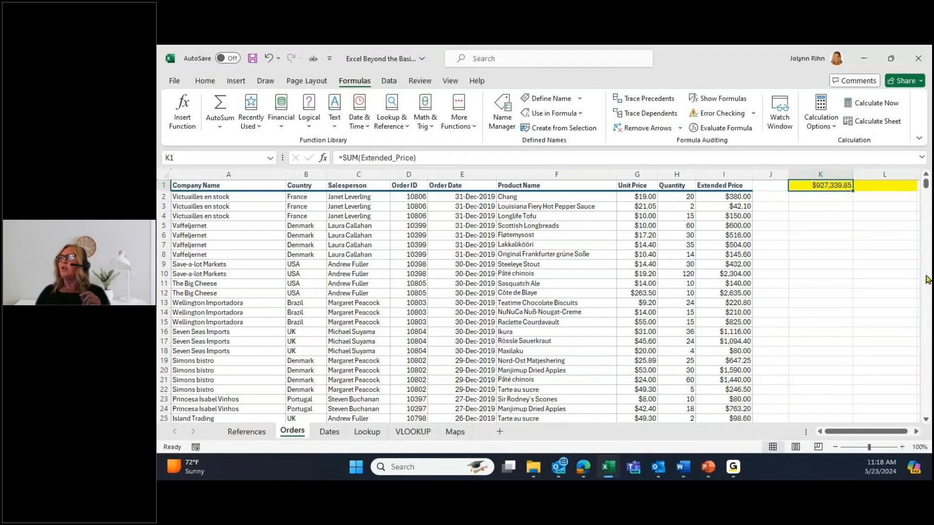
# Enter the formula =SUBTOTAL(9,Extended_Price) in cell L1, using function number 9 for SUM
pyautogui.click(888, 185)
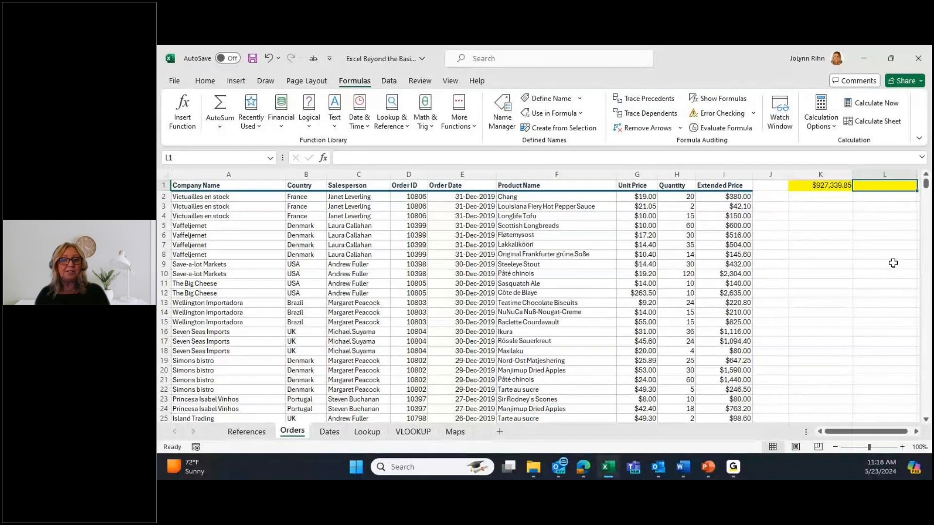
pyautogui.write('=')
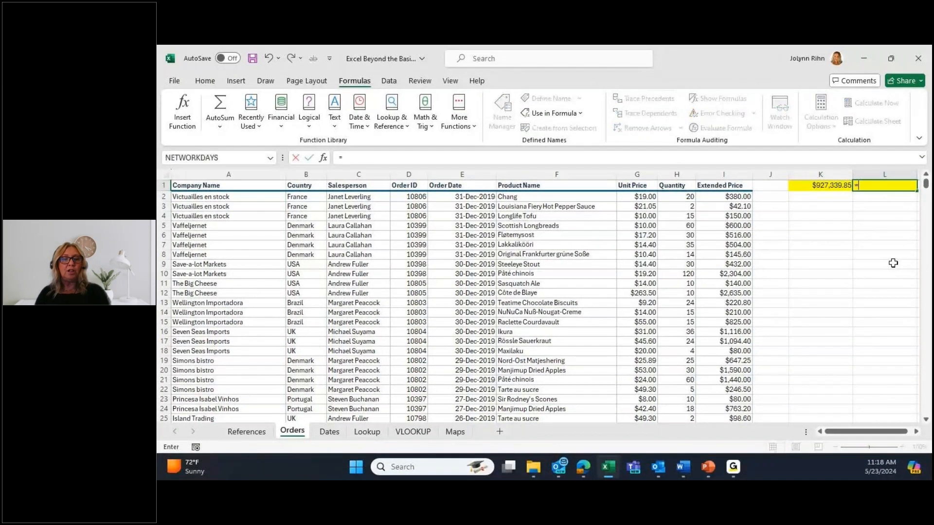
pyautogui.write('su')
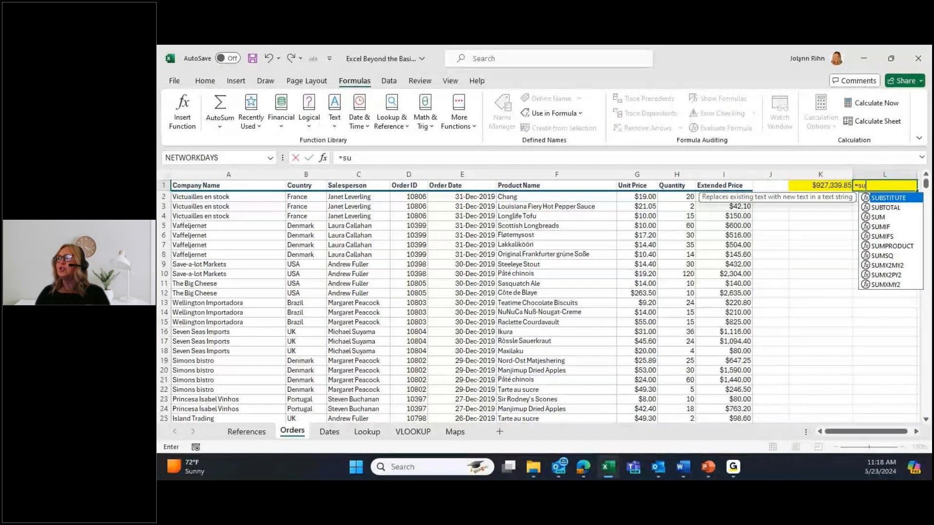
pyautogui.press('Down')
pyautogui.press('Tab')
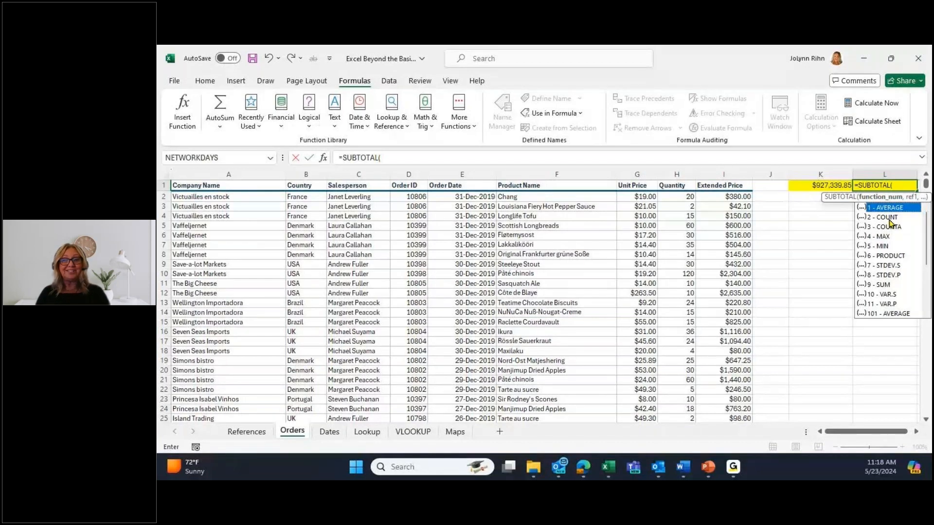
pyautogui.doubleClick(874, 286)
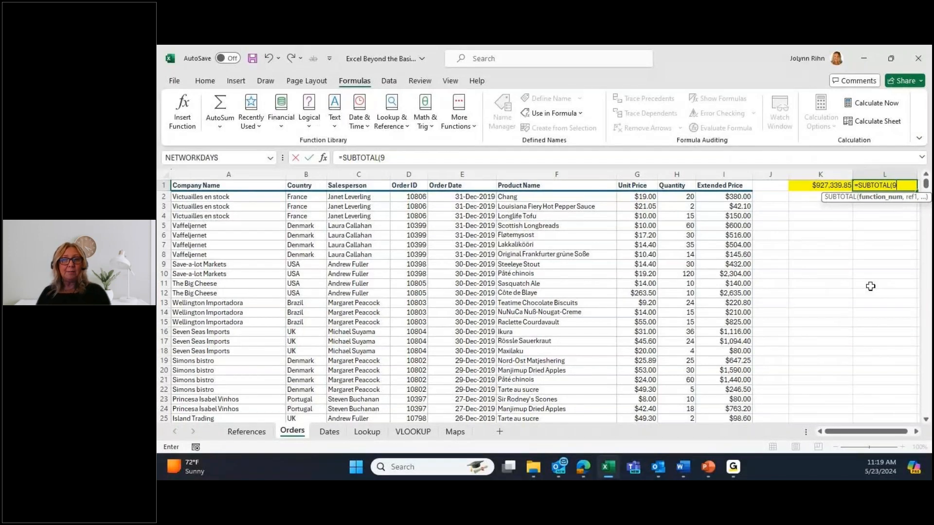
pyautogui.write(',')
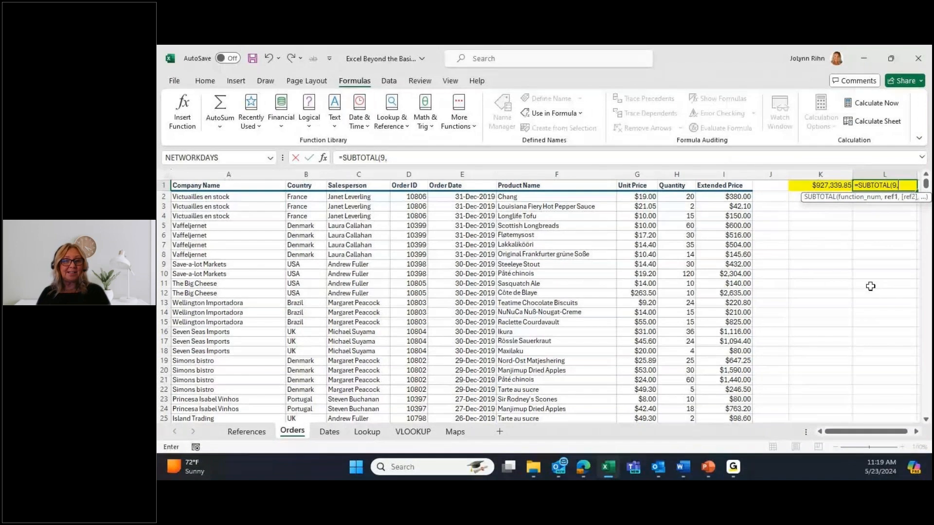
pyautogui.write('ex')
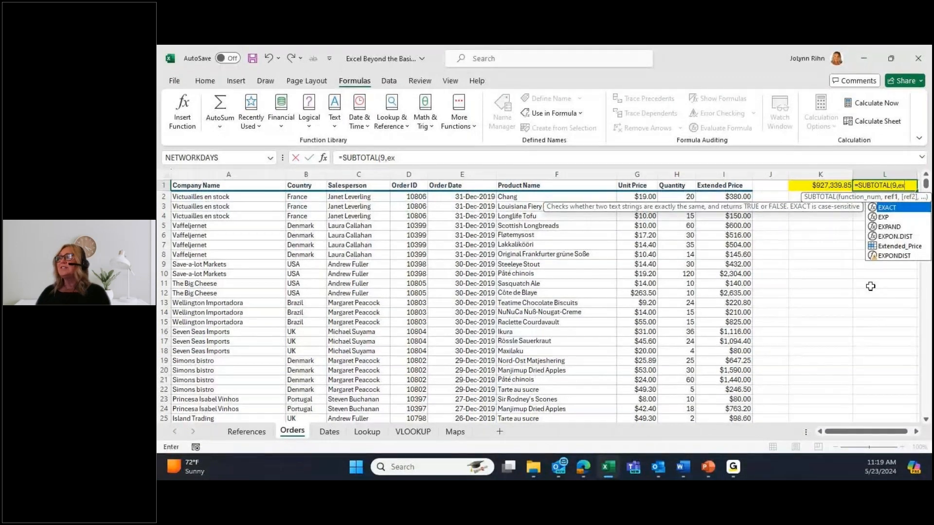
pyautogui.doubleClick(894, 248)
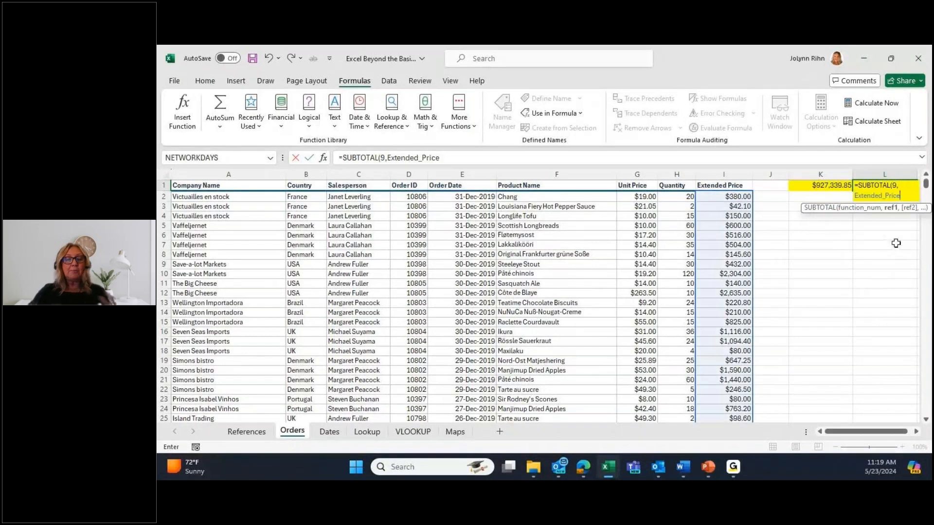
pyautogui.hotkey('ctrl', 'Return')
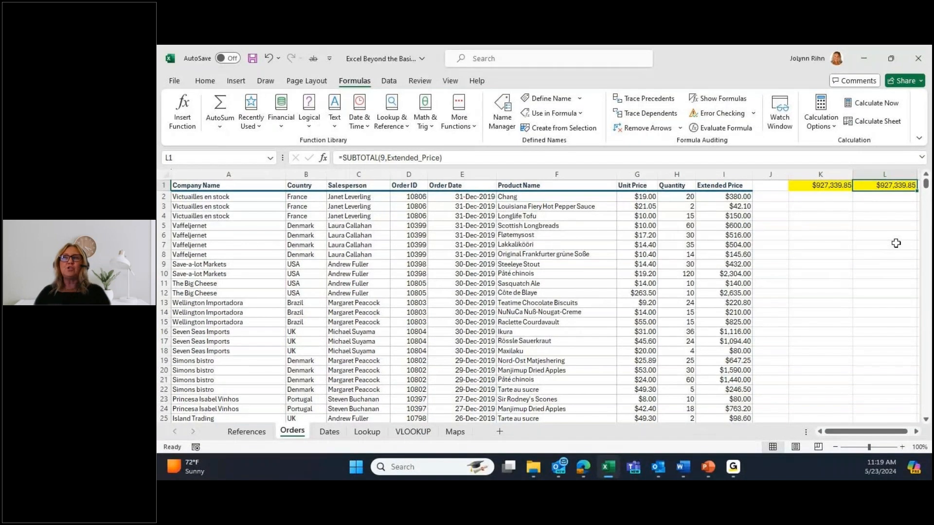
# Turn on filtering for the orders data's header row
pyautogui.click(357, 206)
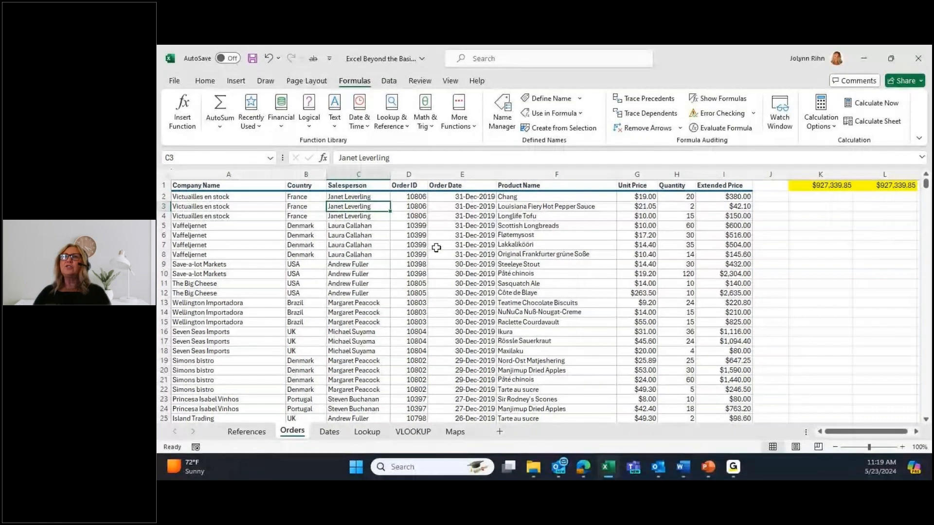
pyautogui.click(389, 80)
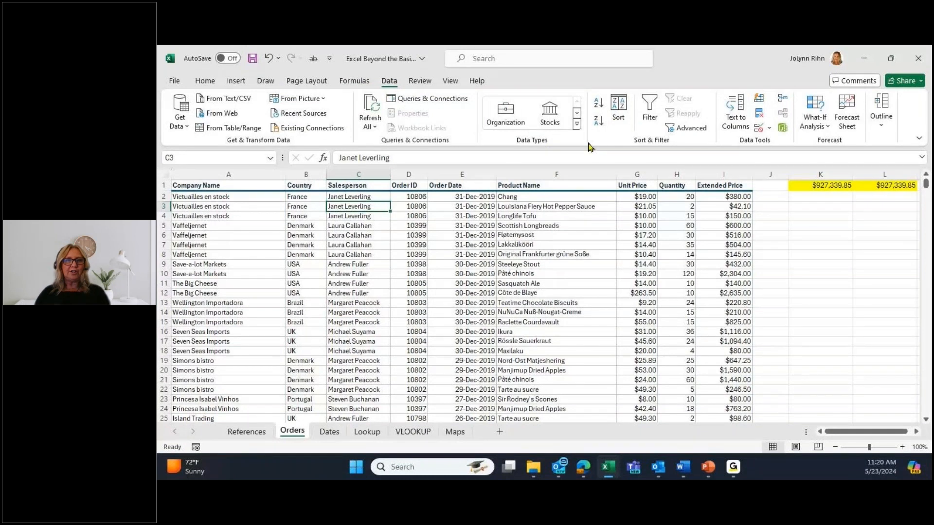
pyautogui.click(647, 114)
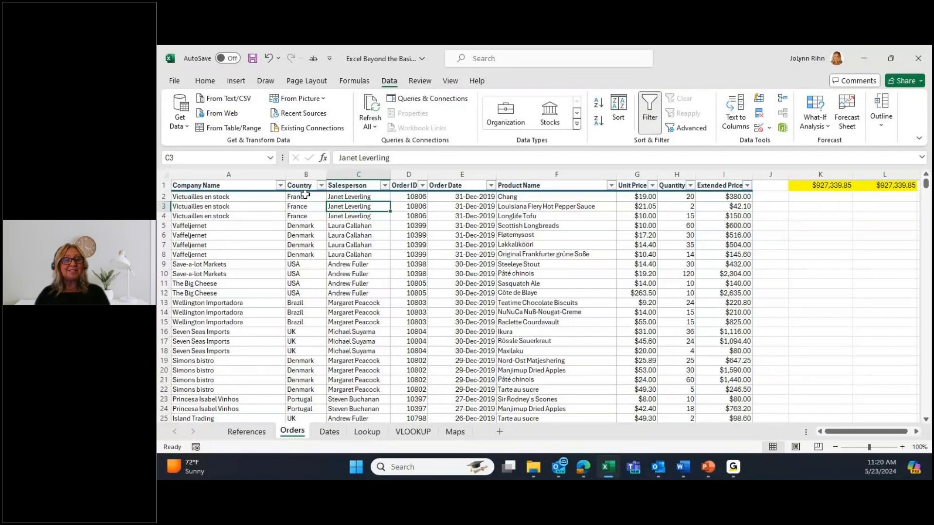
# Filter the Salesperson column to show only the fourth and eighth salespeople in the filter list
pyautogui.click(385, 185)
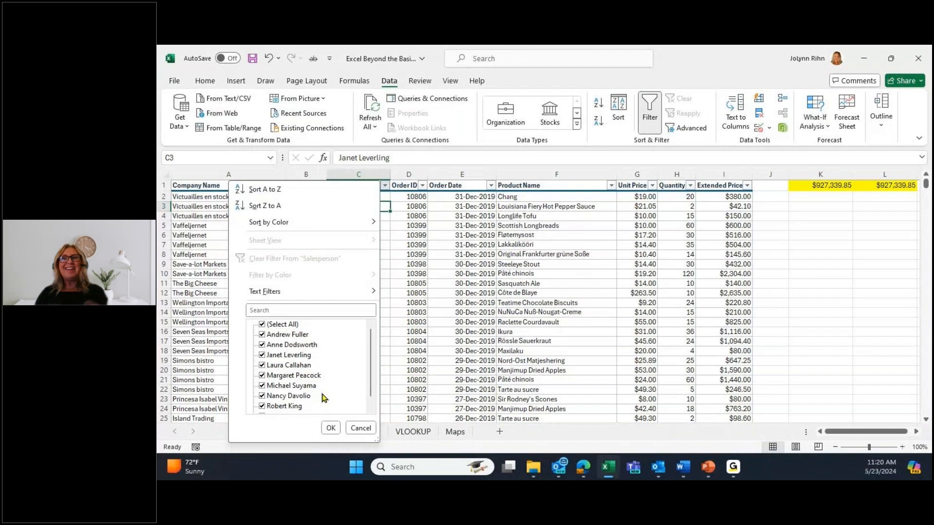
pyautogui.click(262, 325)
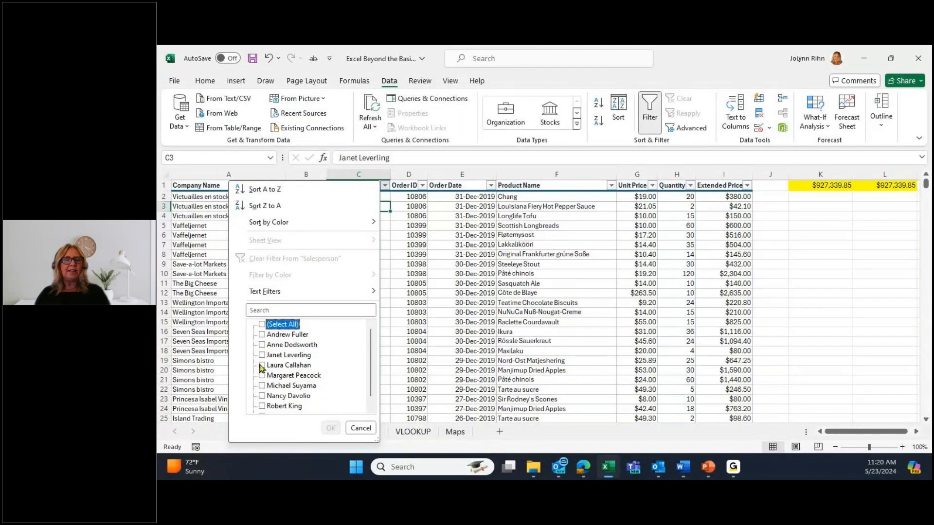
pyautogui.click(262, 366)
pyautogui.click(262, 407)
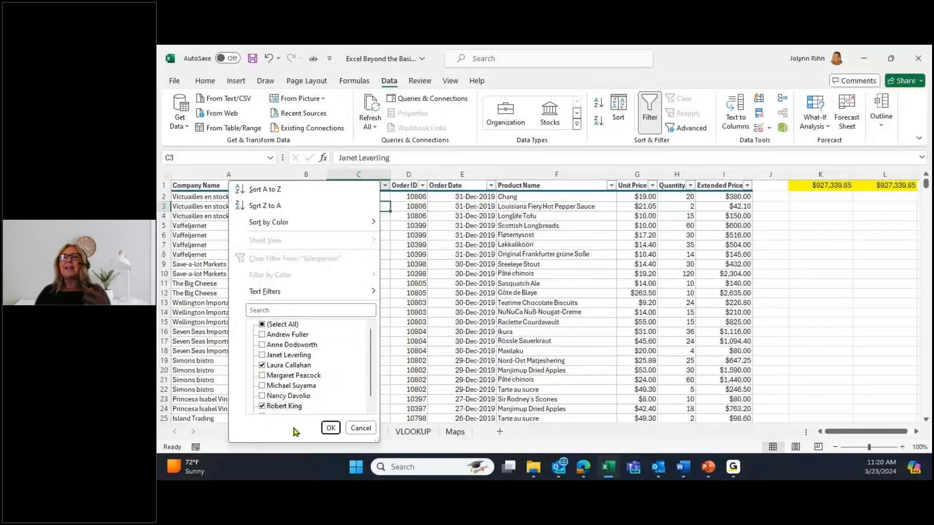
pyautogui.click(330, 428)
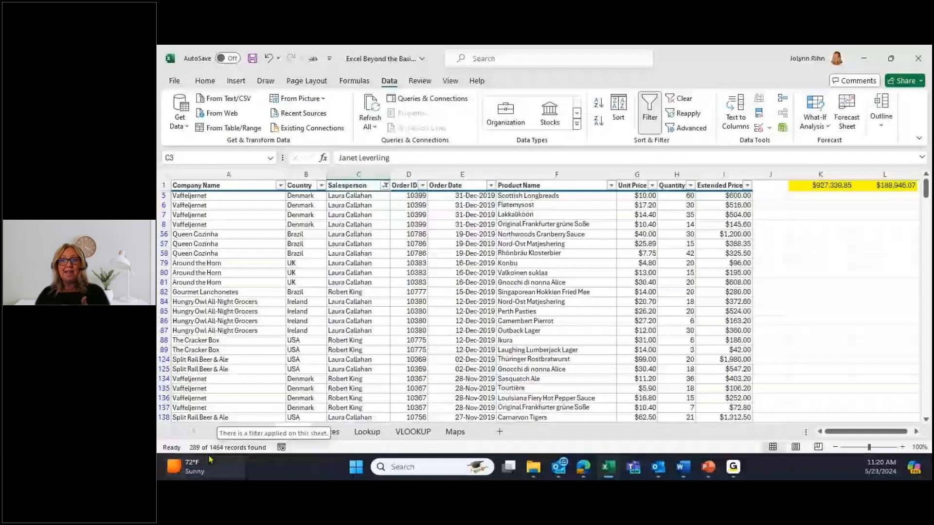
pyautogui.moveTo(239, 460)
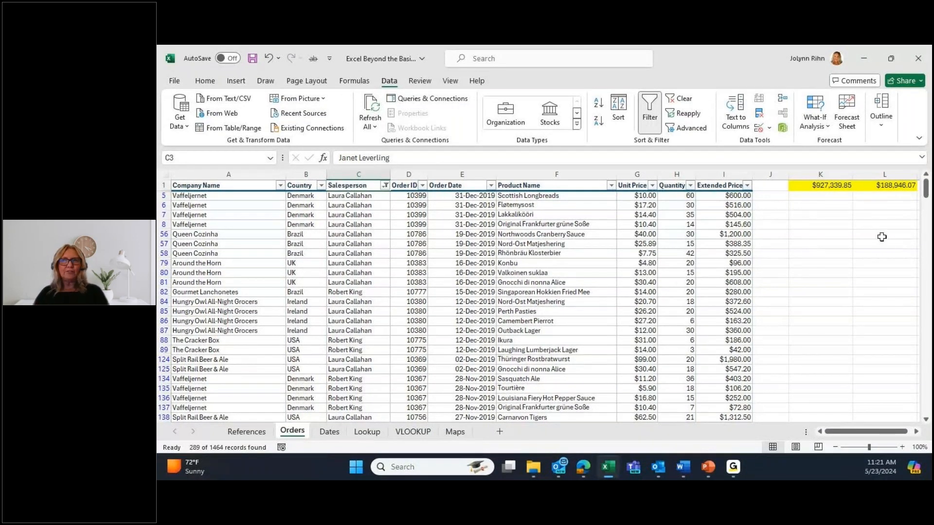
# Clear the filter from the Salesperson column to show all orders again
pyautogui.click(385, 185)
pyautogui.click(295, 258)
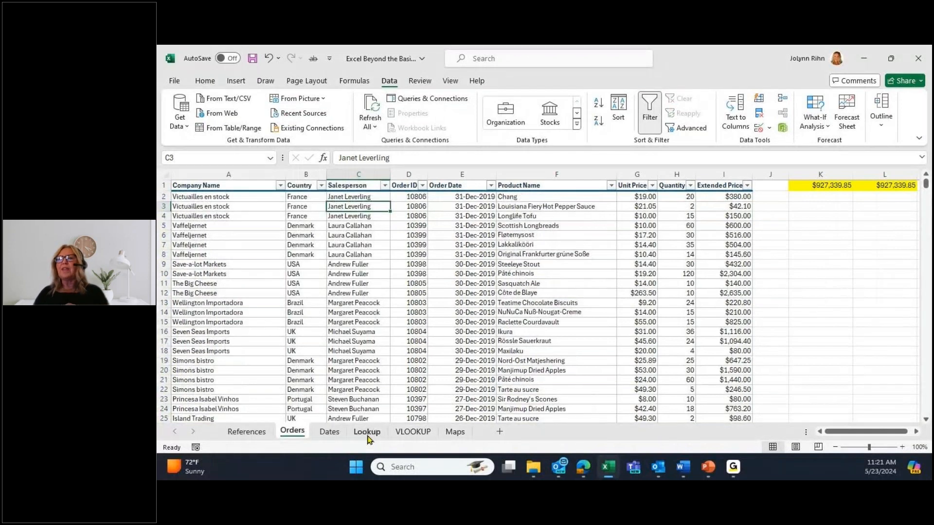
# On the Dates sheet, select cell F4 under Years of Service and look through the available Date & Time functions
pyautogui.click(336, 438)
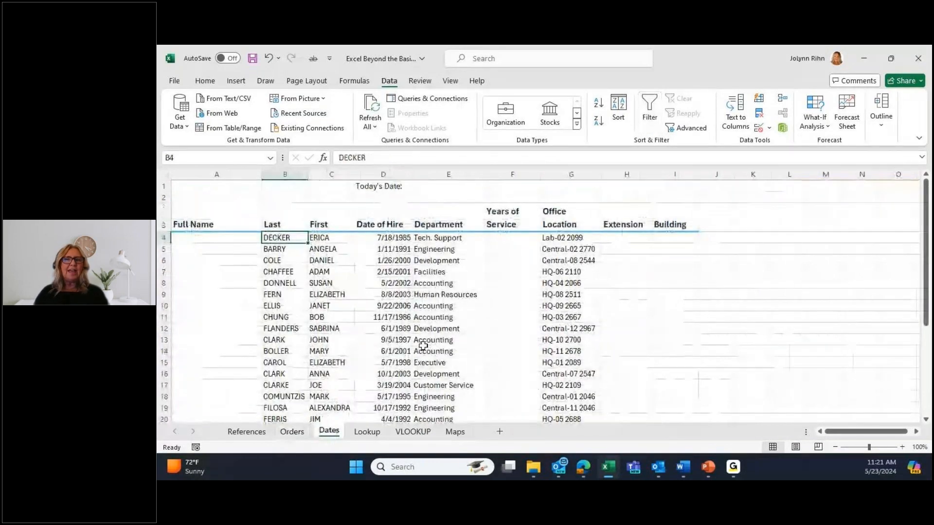
pyautogui.click(506, 240)
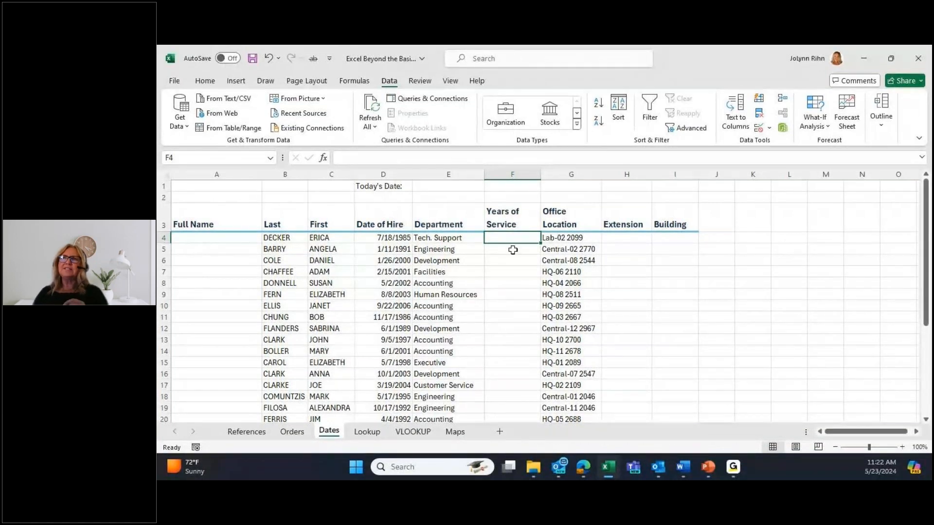
pyautogui.click(354, 80)
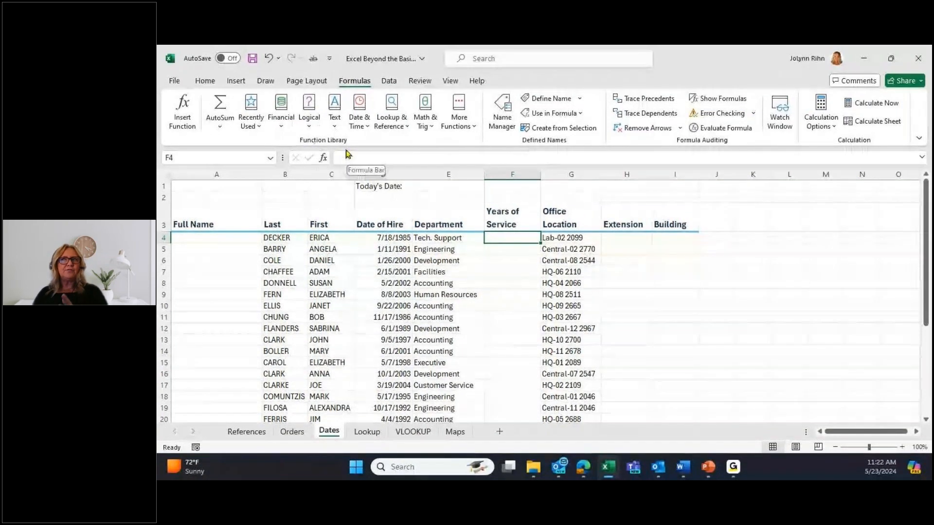
pyautogui.click(359, 124)
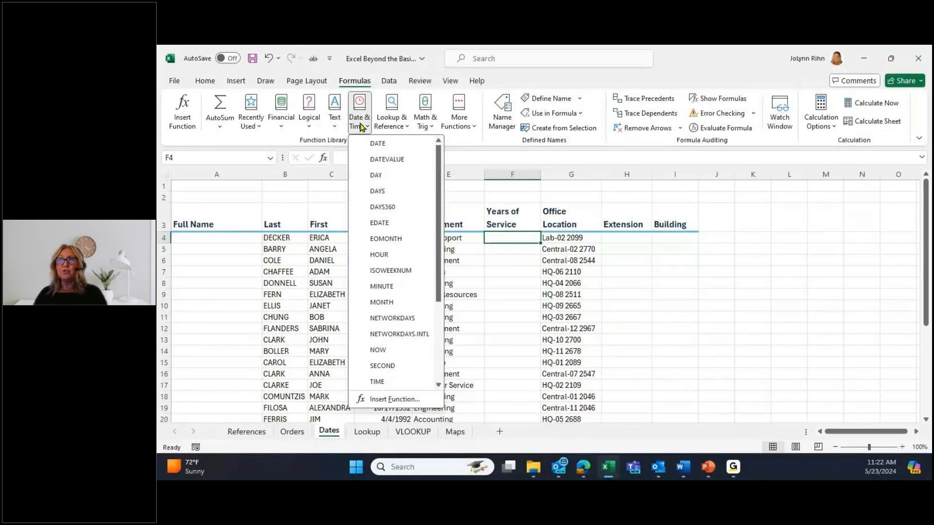
pyautogui.scroll(-1, 388, 218)
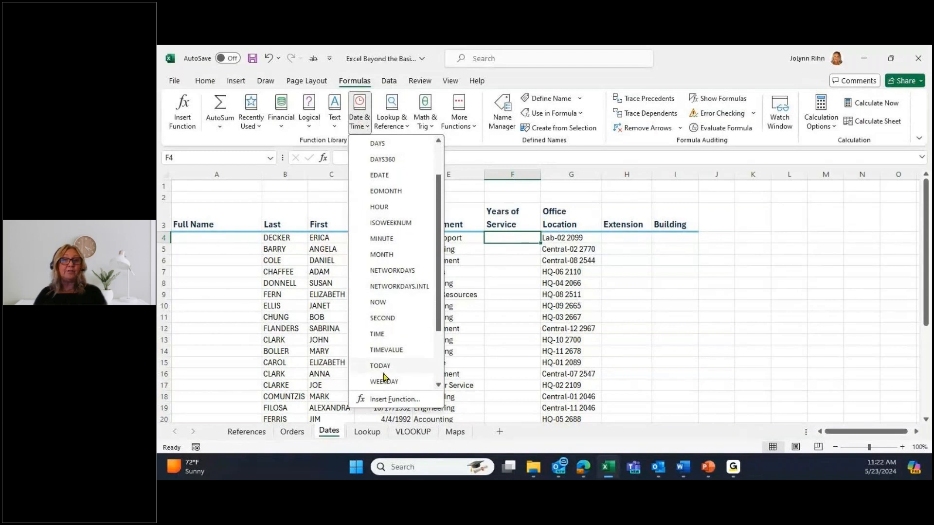
pyautogui.click(514, 235)
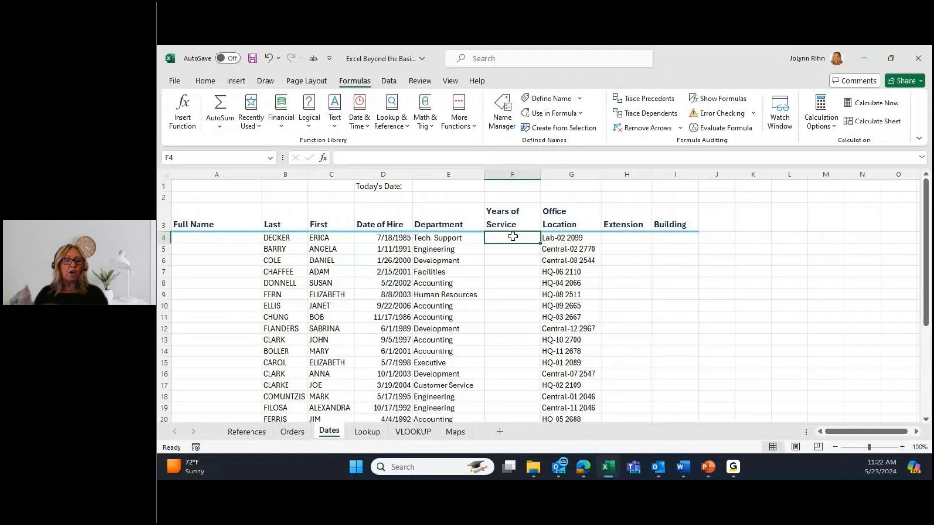
# Enter =YEAR(TODAY())-YEAR(D4) in cell F4 to calculate the first employee's years of service
pyautogui.write('=')
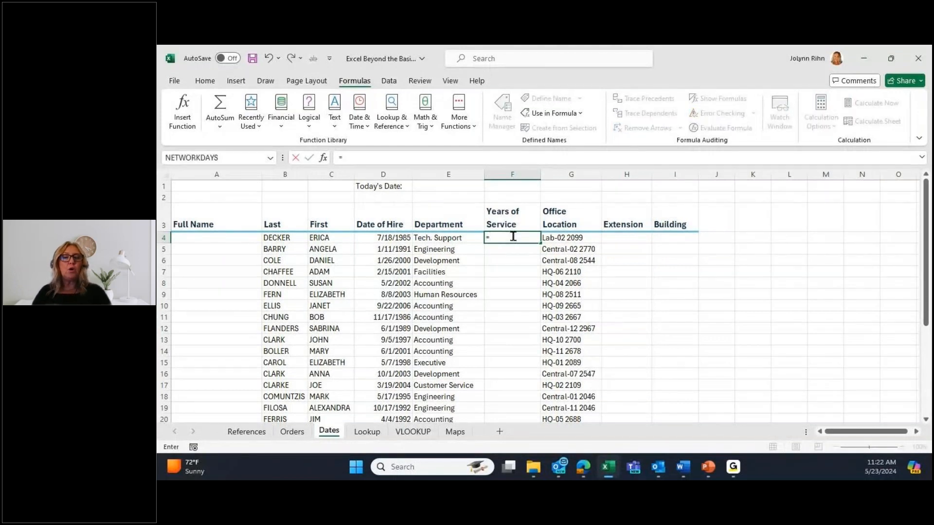
pyautogui.write('y')
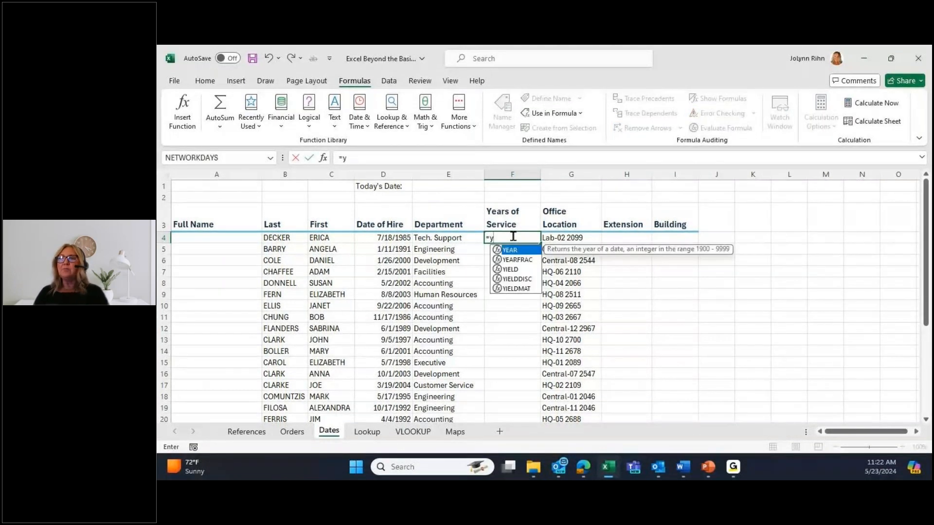
pyautogui.doubleClick(510, 250)
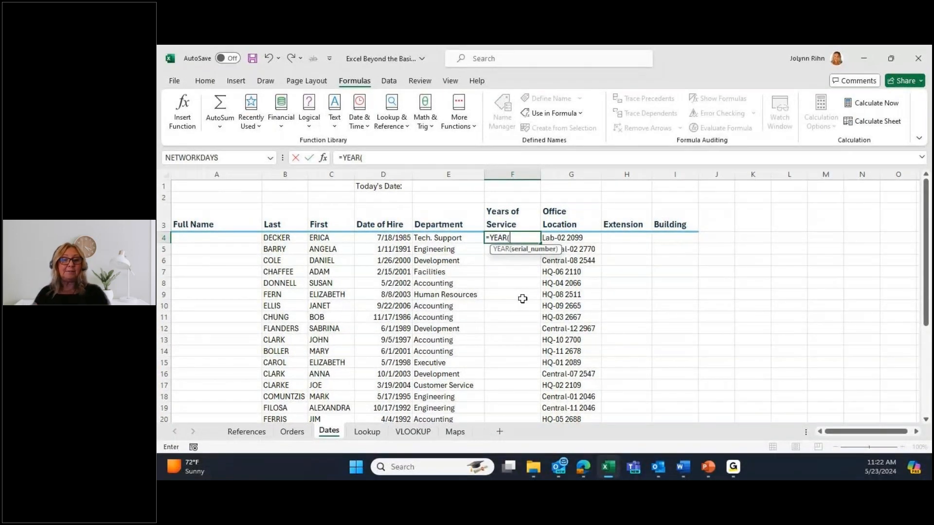
pyautogui.write('t')
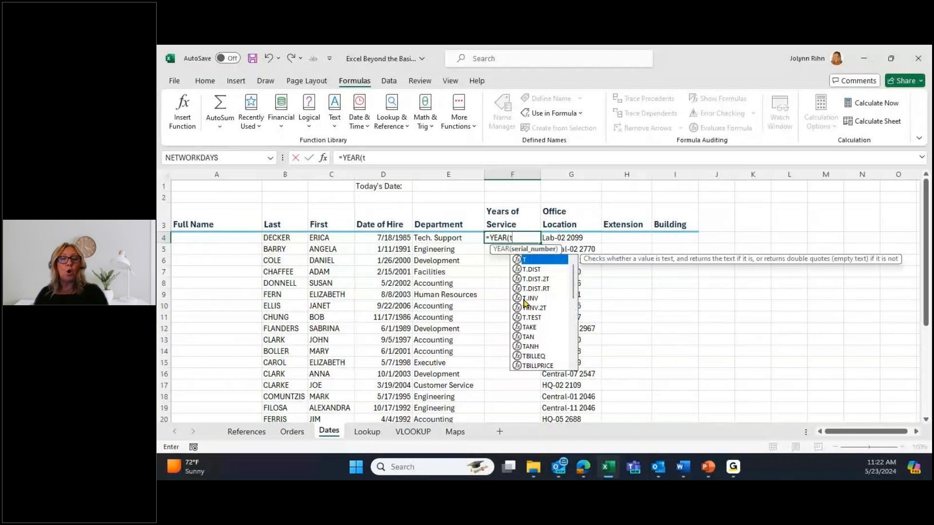
pyautogui.write('o')
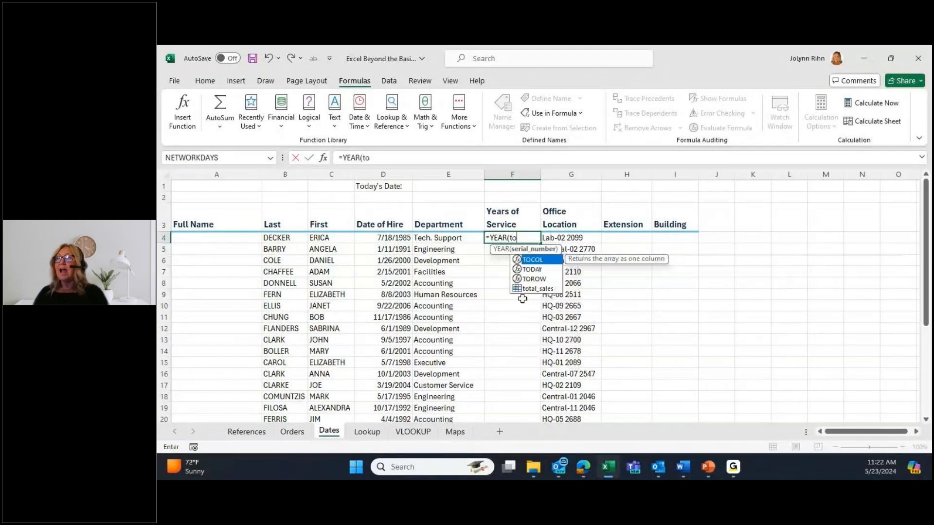
pyautogui.doubleClick(531, 270)
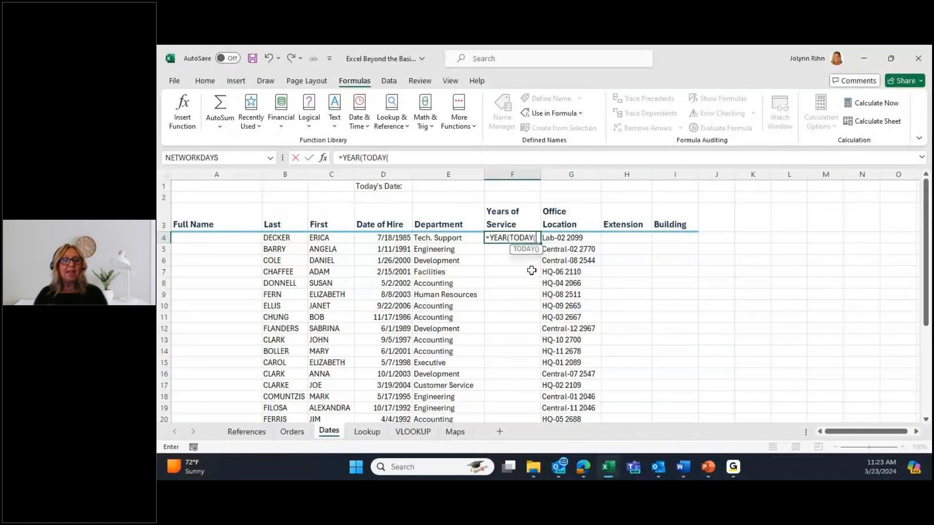
pyautogui.write(')')
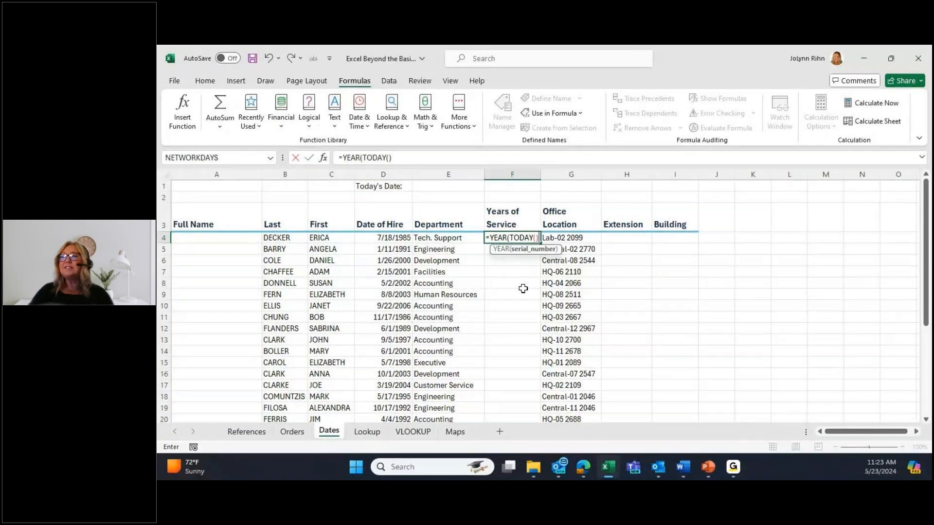
pyautogui.write(')')
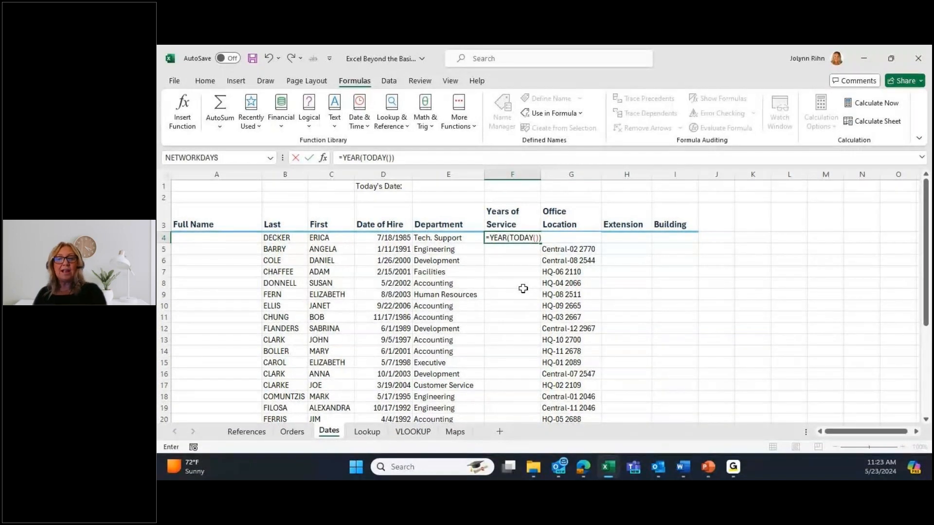
pyautogui.write('-')
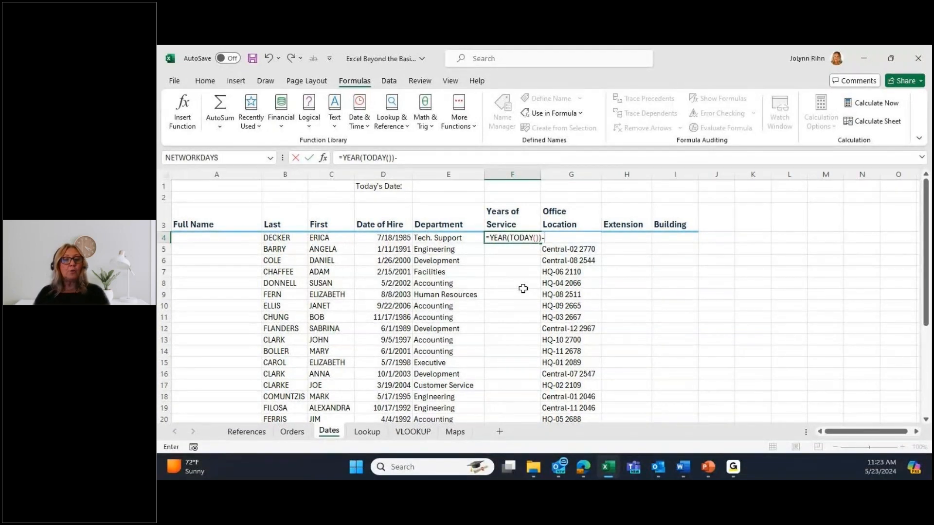
pyautogui.write('YEAR(')
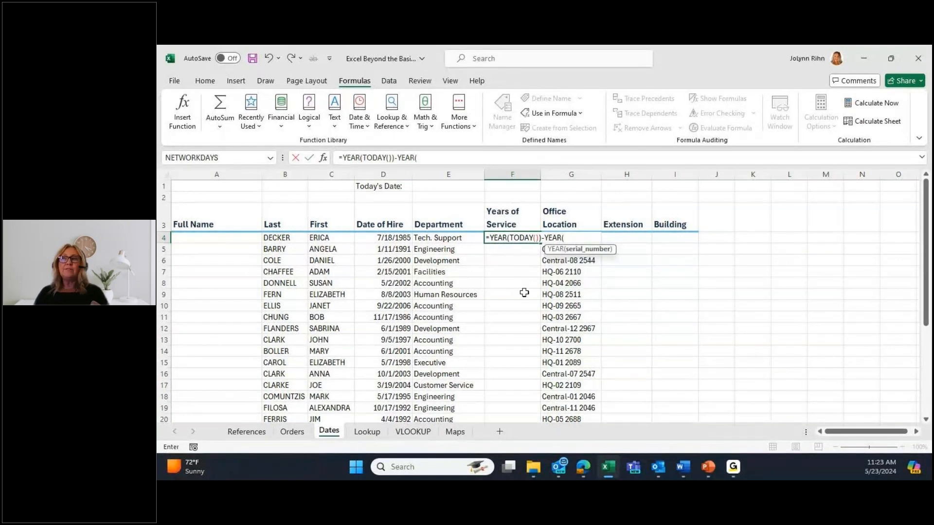
pyautogui.click(395, 239)
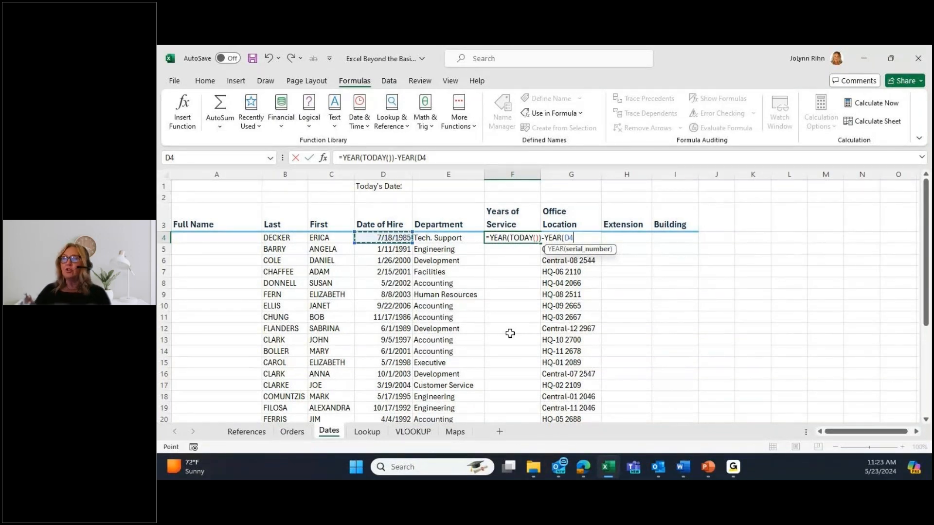
pyautogui.write(')')
pyautogui.hotkey('ctrl', 'Return')
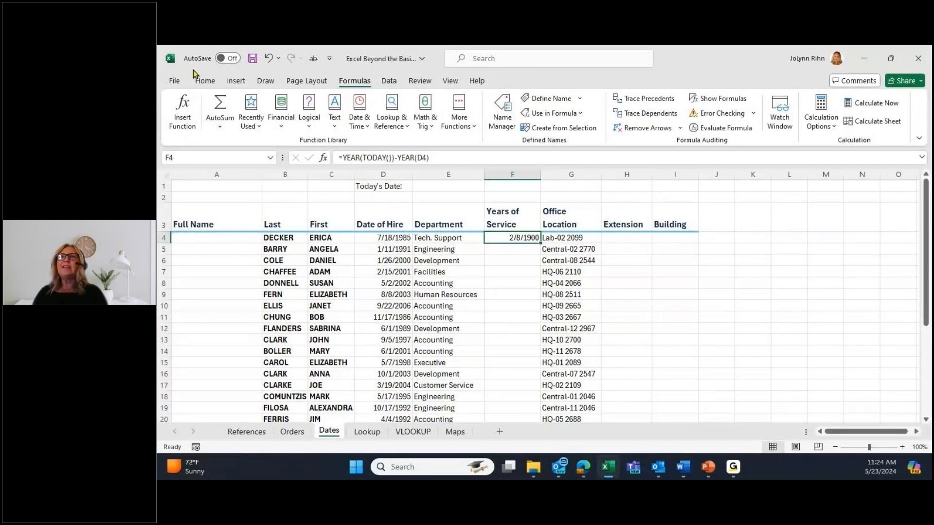
# Apply the General number format to cell F4 and fill its formula down the Years of Service column
pyautogui.click(205, 81)
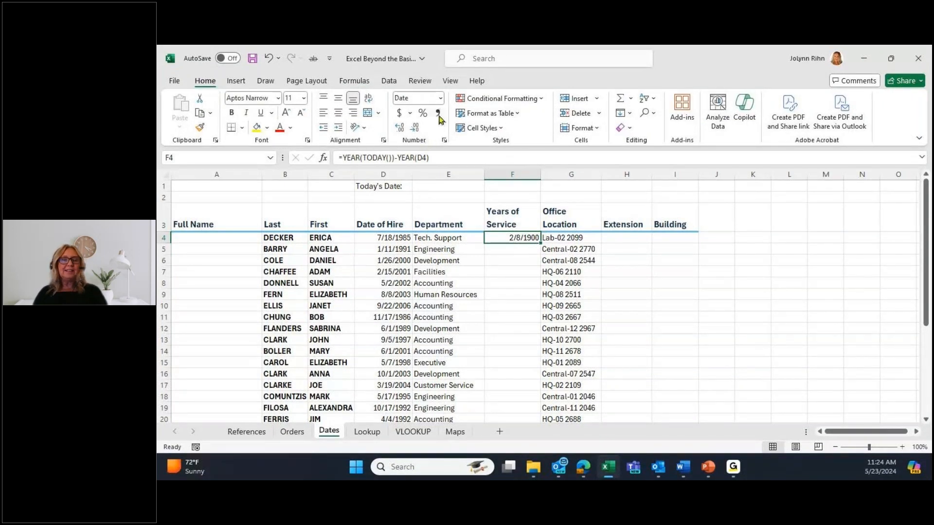
pyautogui.click(441, 99)
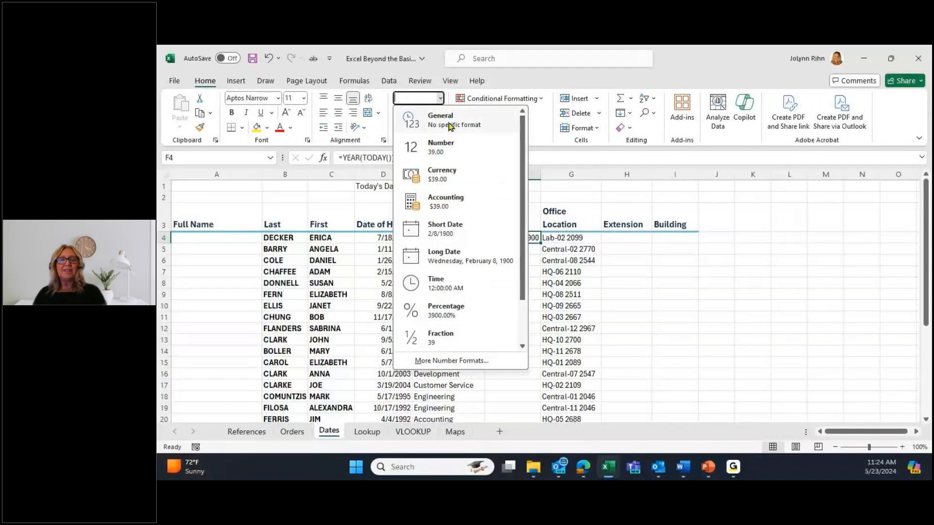
pyautogui.click(442, 120)
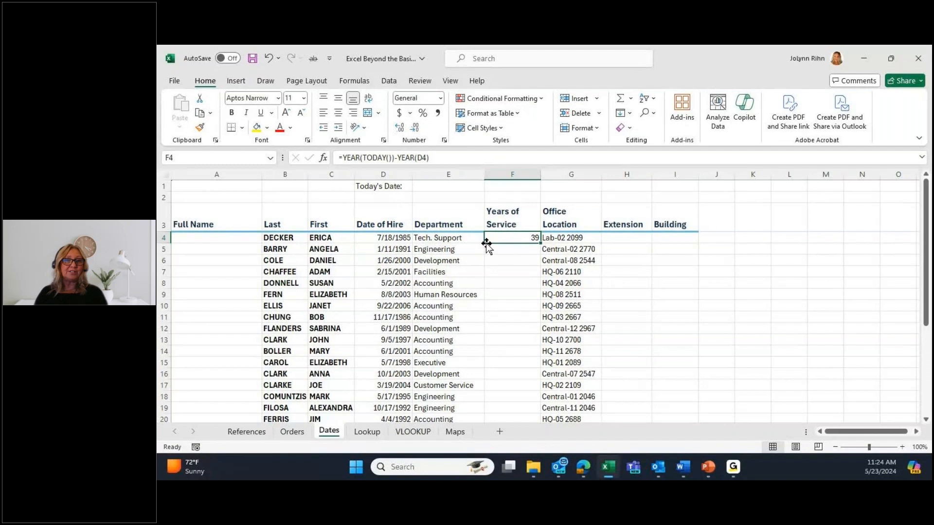
pyautogui.doubleClick(539, 242)
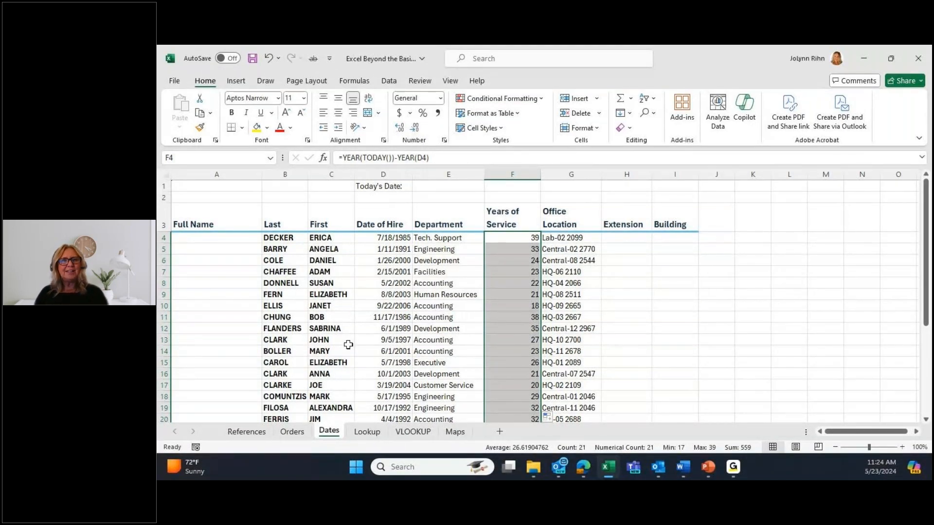
# Enter the extension from the first employee's office location in H4 and Flash Fill the rest of the Extension column
pyautogui.click(632, 235)
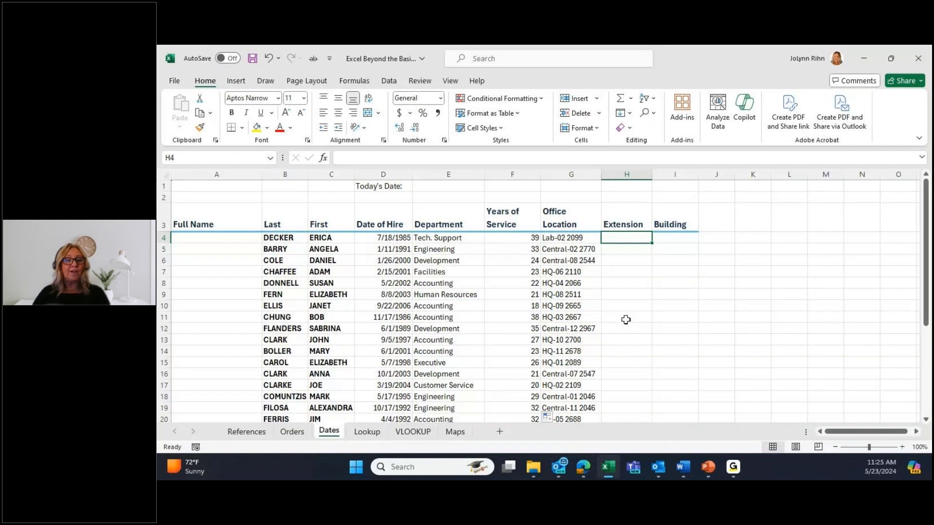
pyautogui.write('2099')
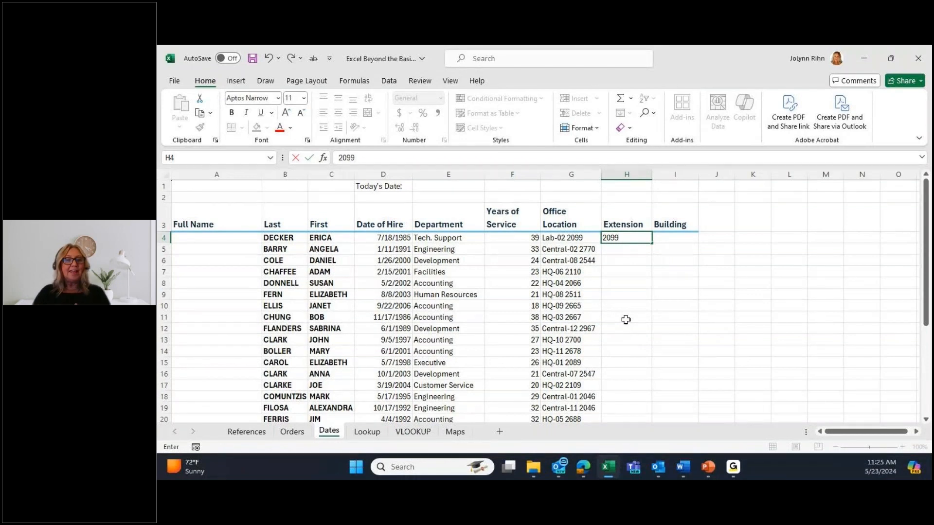
pyautogui.hotkey('ctrl', 'Return')
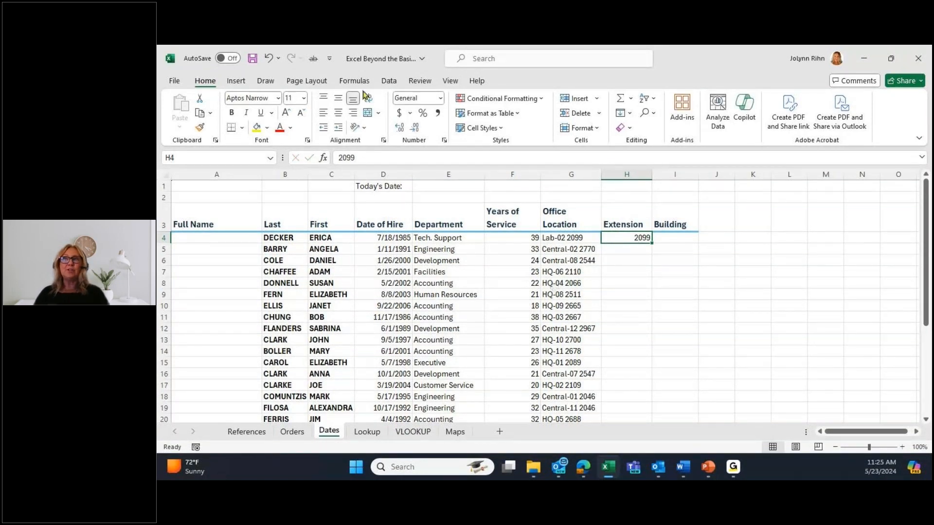
pyautogui.click(389, 82)
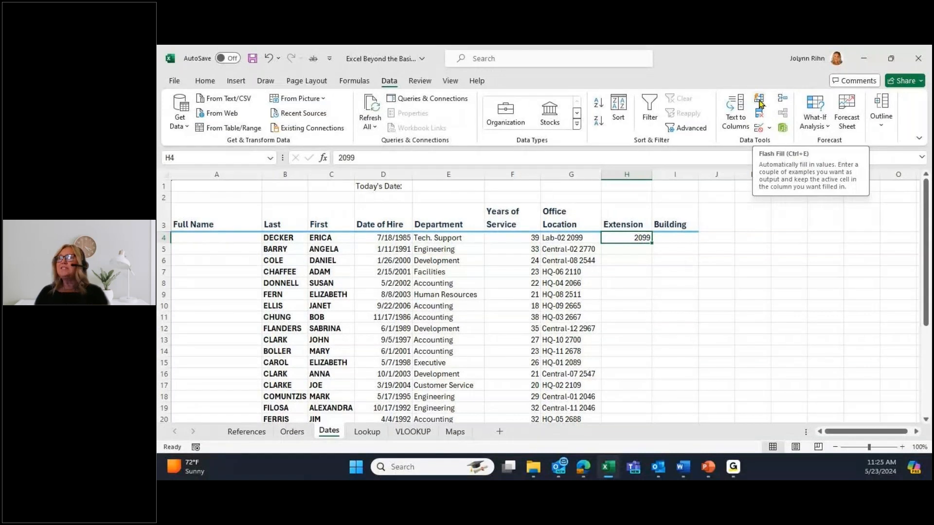
pyautogui.click(759, 100)
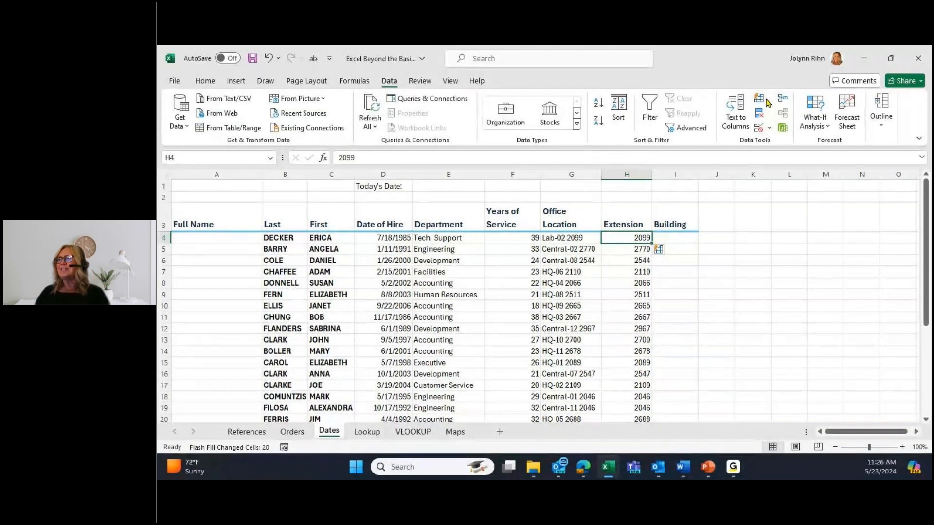
# Enter Lab in cell I4 and Flash Fill the rest of the Building column from the office locations
pyautogui.click(673, 238)
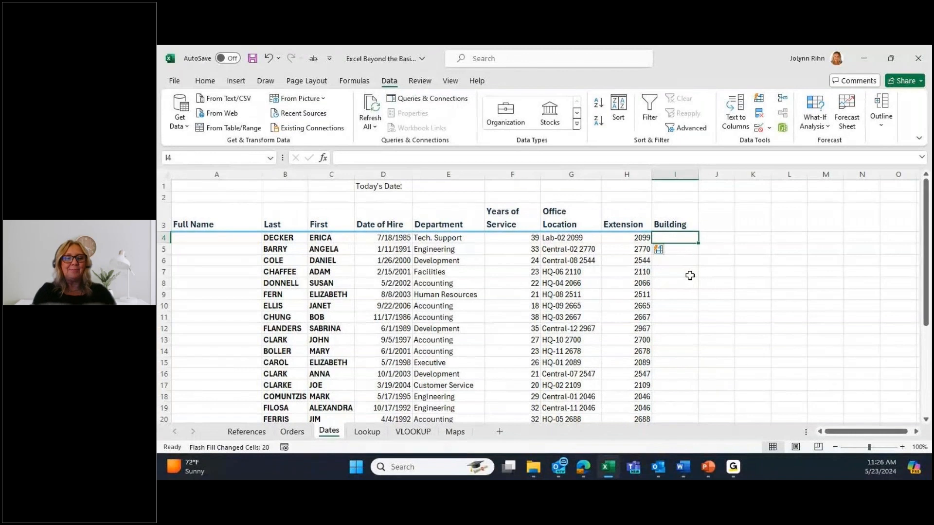
pyautogui.write('Lab')
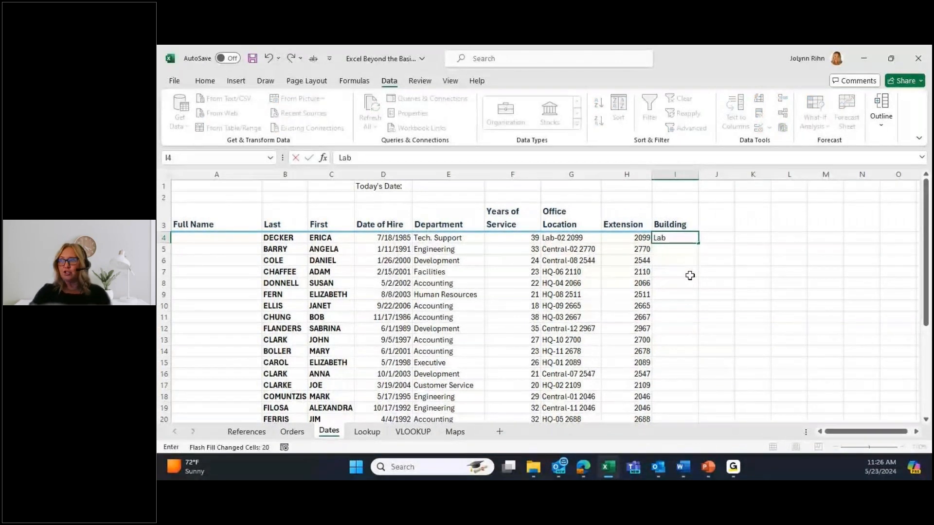
pyautogui.hotkey('ctrl', 'Return')
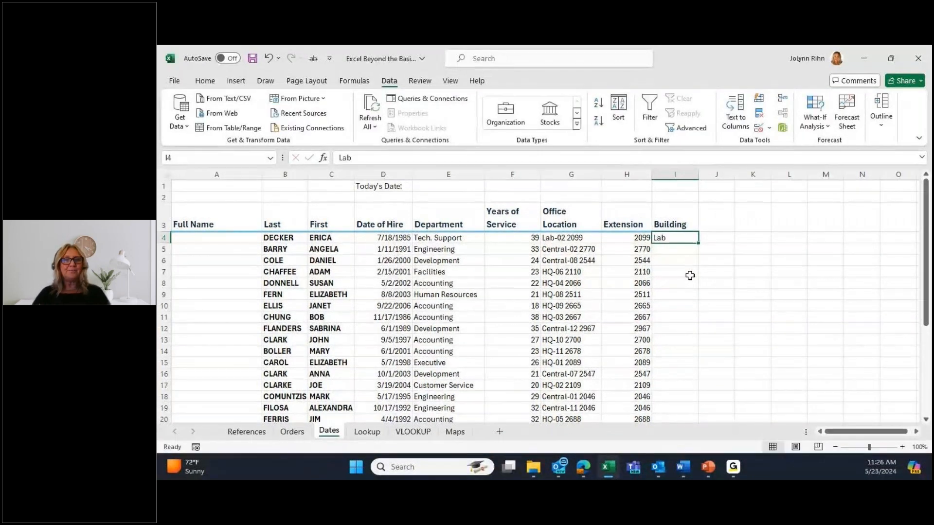
pyautogui.click(757, 103)
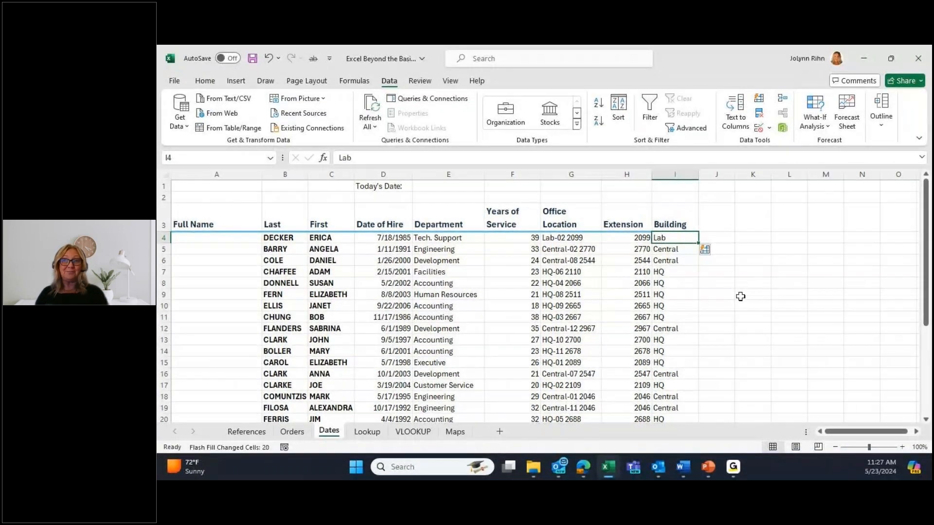
# Enter the first employee's full name in A4, first name first in proper case, and Flash Fill the Full Name column
pyautogui.click(207, 238)
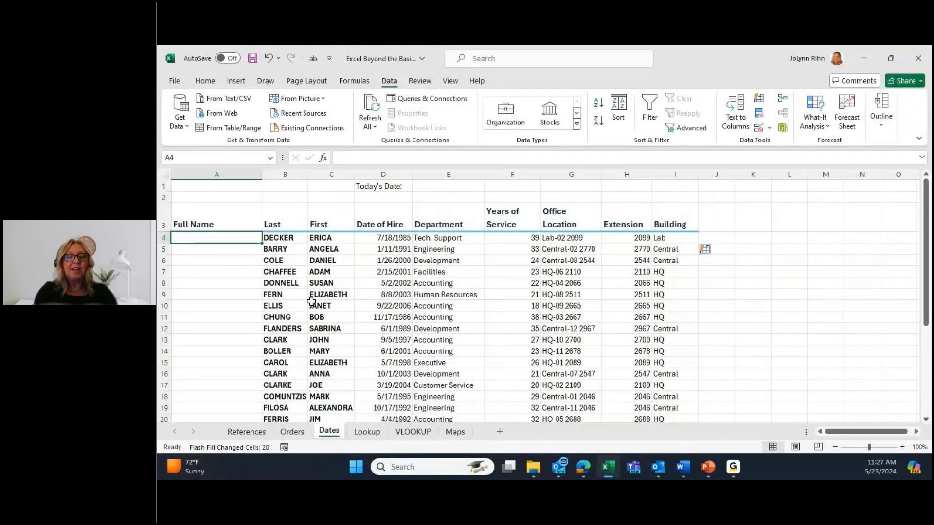
pyautogui.write('Erica ')
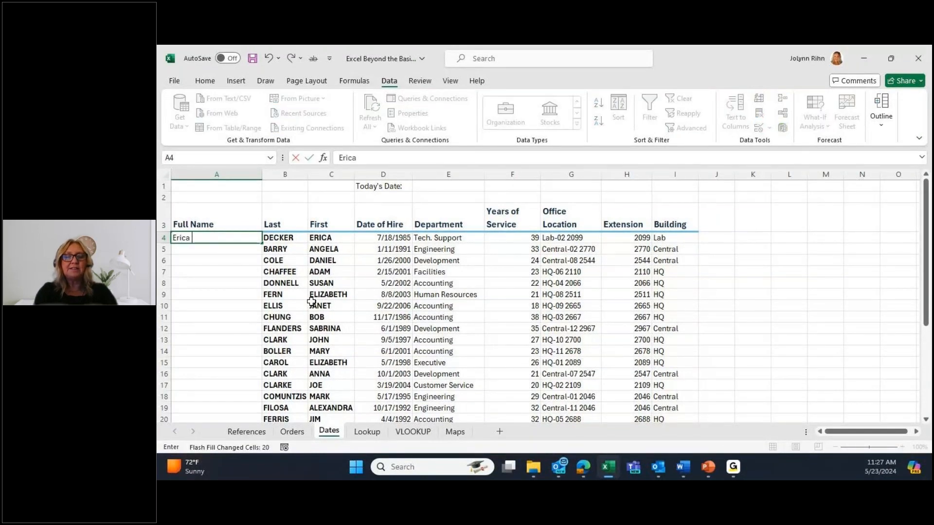
pyautogui.write('Decker')
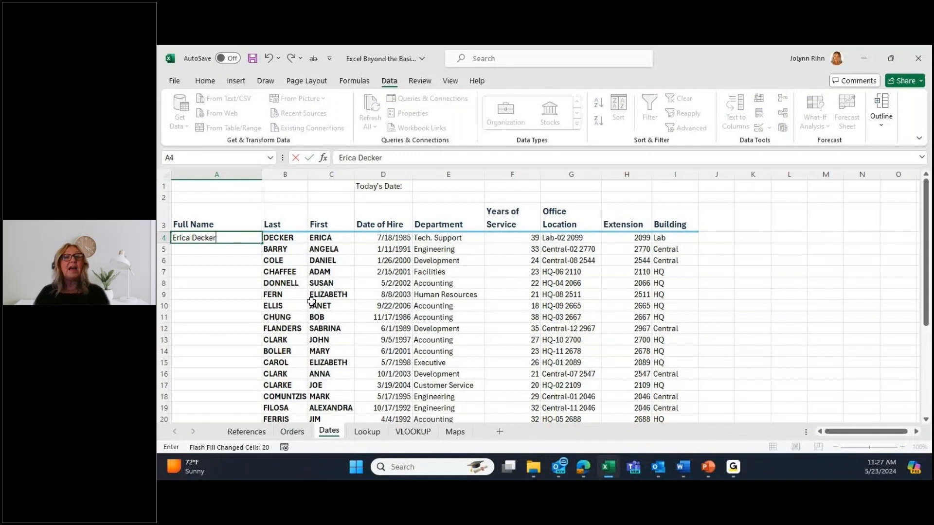
pyautogui.hotkey('ctrl', 'Return')
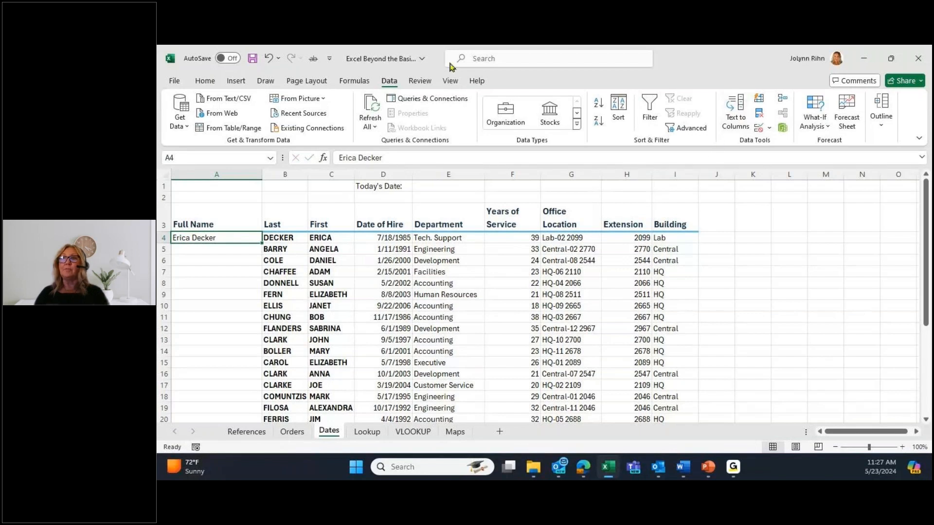
pyautogui.click(759, 98)
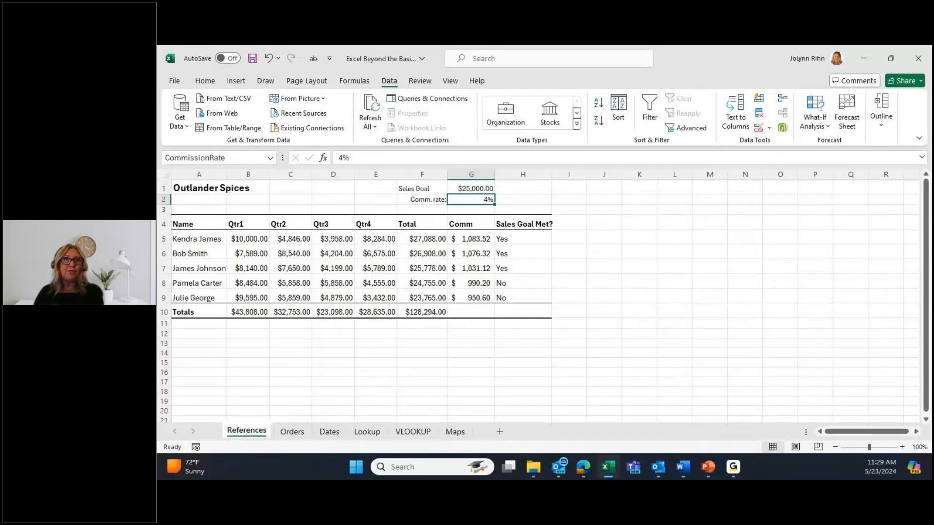
# Enter a SUMIF formula in cell I5 that adds the quarterly sales in B5:E5 meeting the criterion >=5000
pyautogui.click(540, 238)
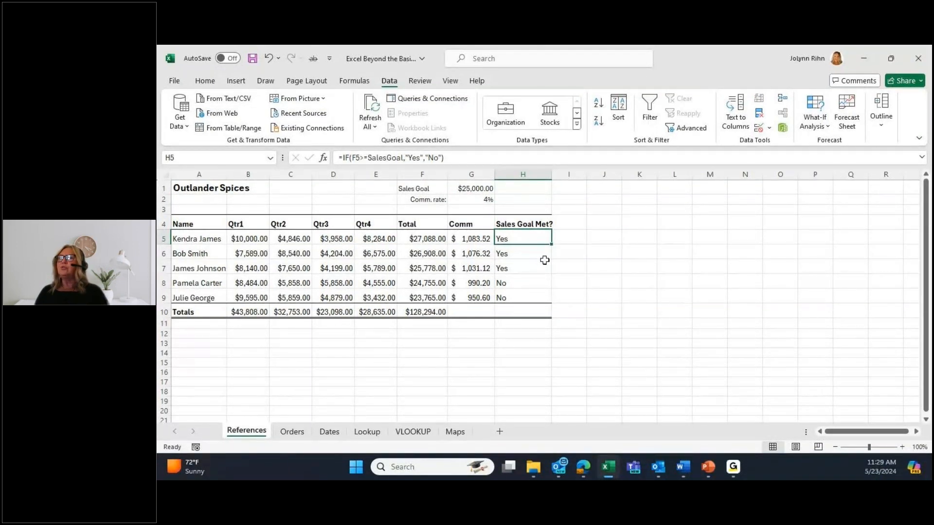
pyautogui.click(580, 238)
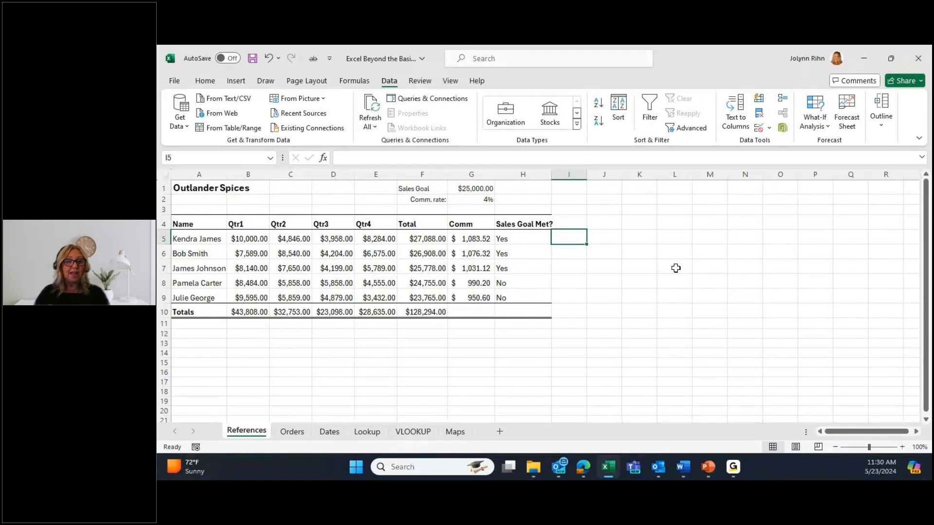
pyautogui.write('=')
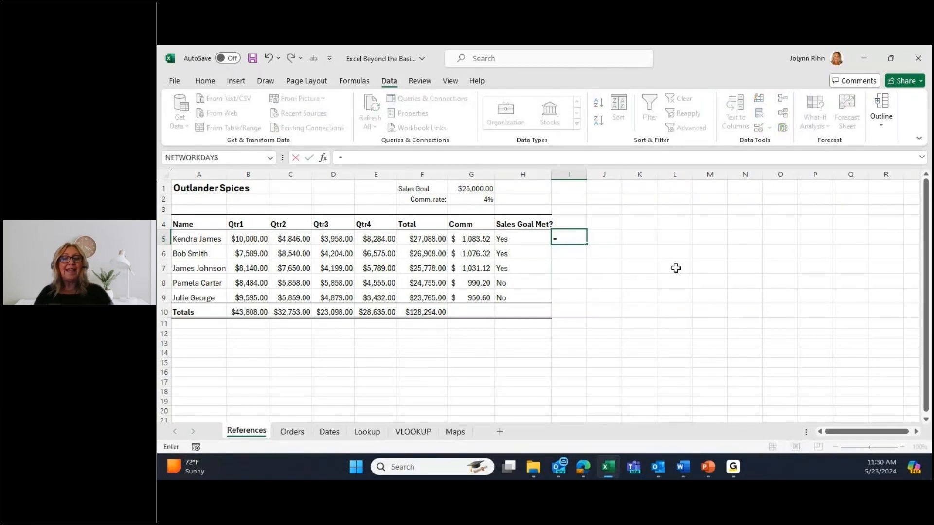
pyautogui.write('su')
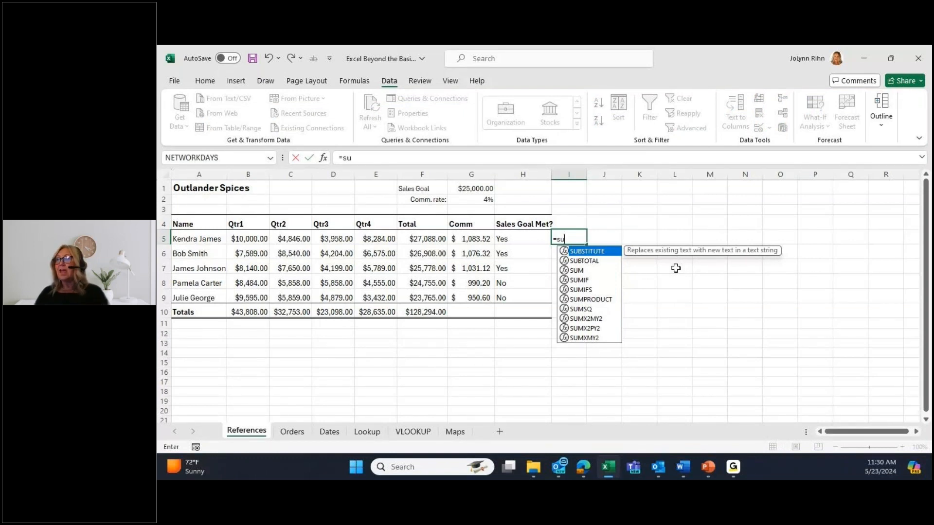
pyautogui.doubleClick(579, 280)
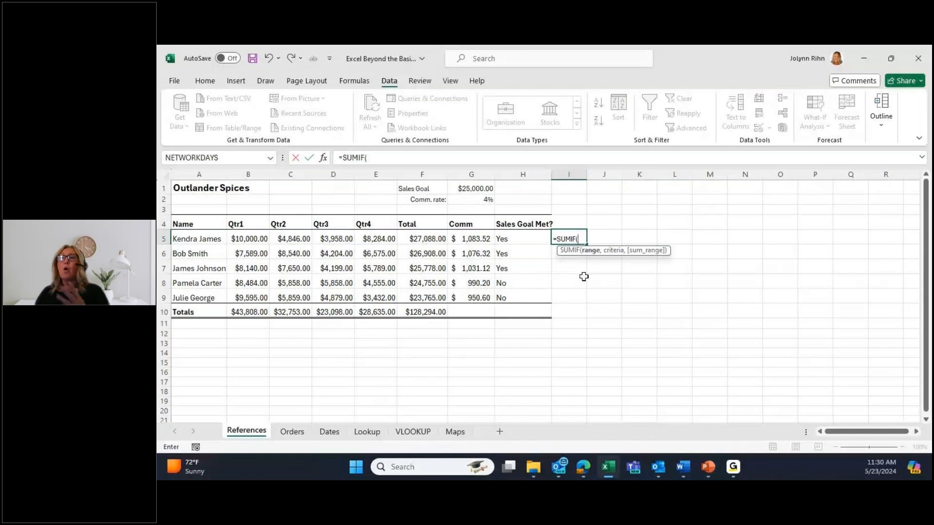
pyautogui.click(326, 165)
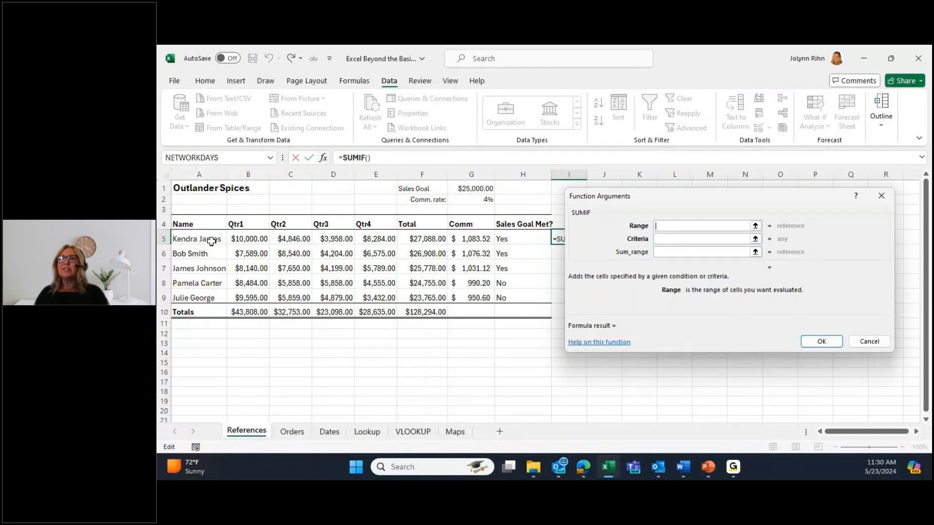
pyautogui.moveTo(254, 238); pyautogui.dragTo(385, 239)
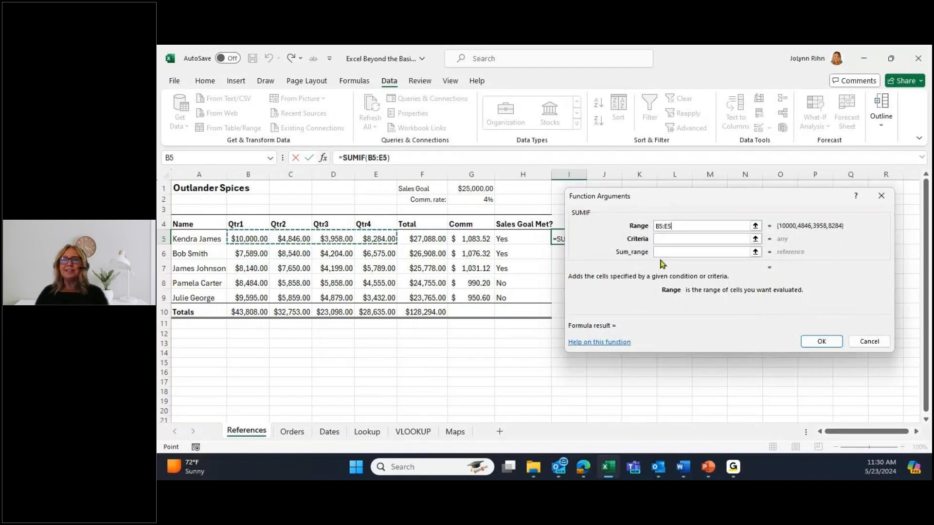
pyautogui.click(677, 239)
pyautogui.write('>=500')
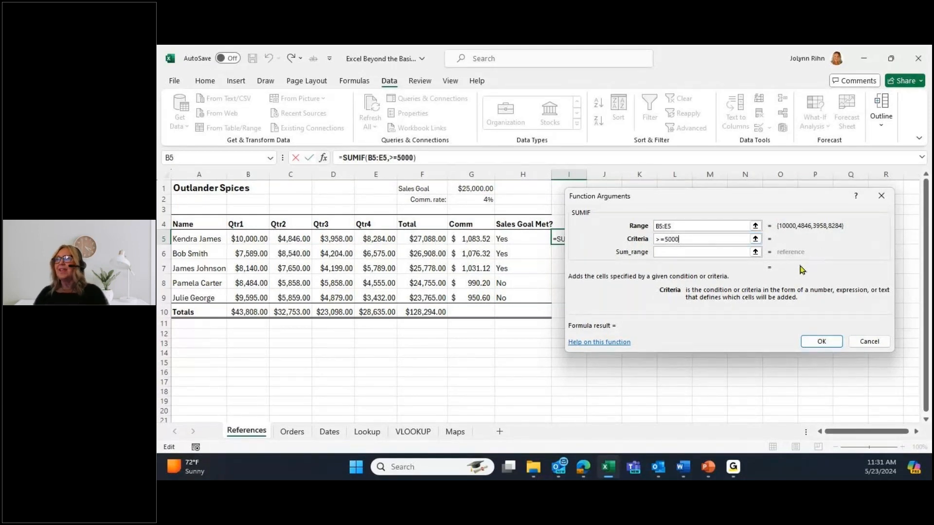
pyautogui.write('0')
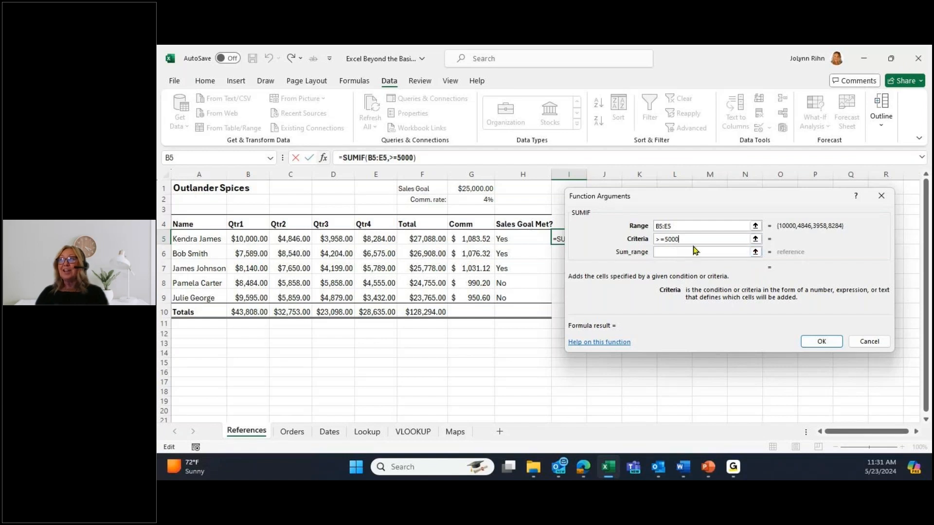
pyautogui.hotkey('shift', 'Tab')
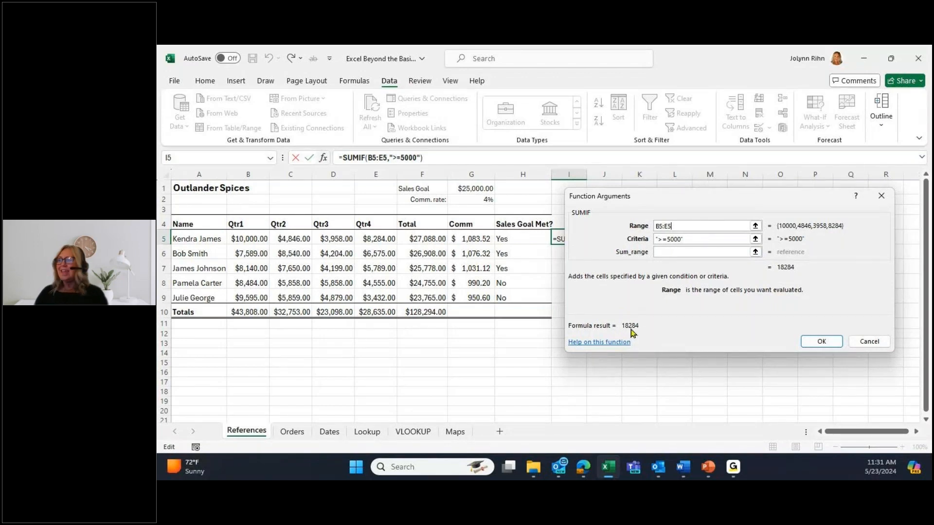
pyautogui.click(825, 341)
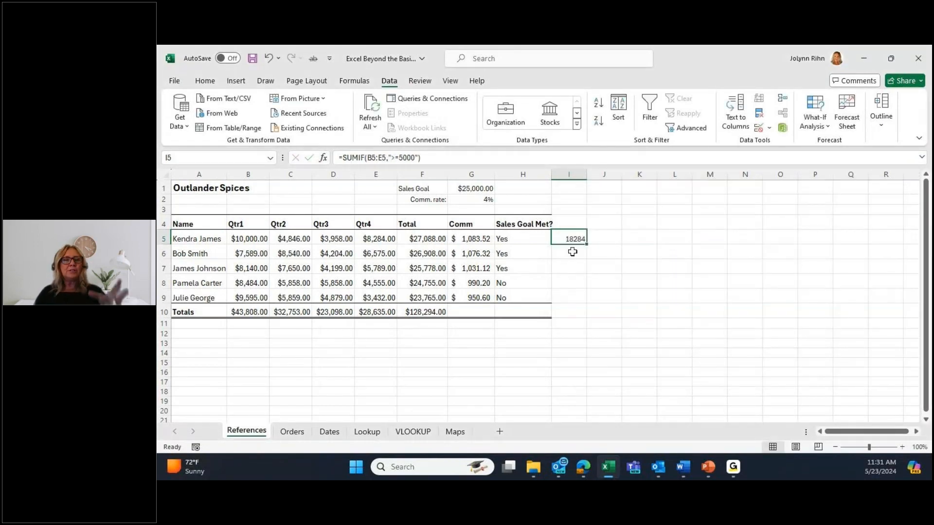
# Check the sum of cells B5 and E5, and fill the SUMIF formula from I5 down to I9
pyautogui.click(245, 240)
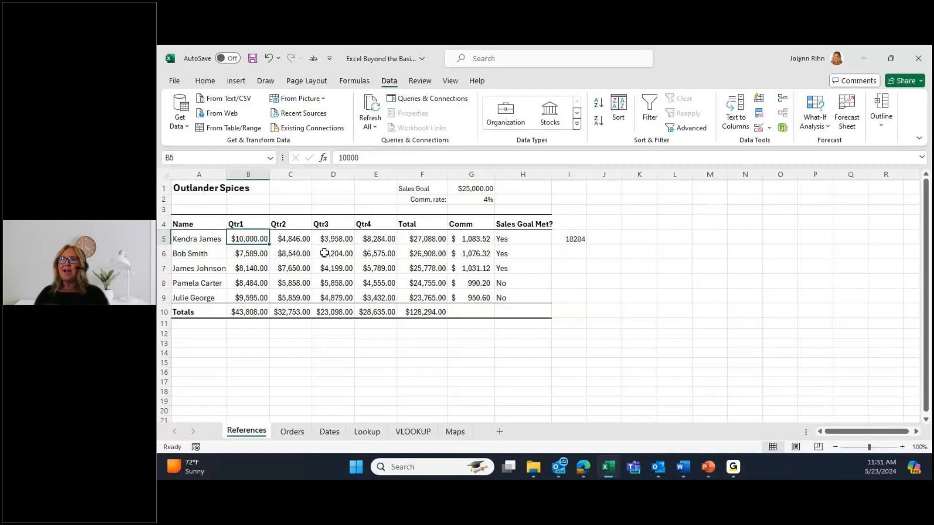
pyautogui.keyDown('ctrl'); pyautogui.click(376, 239); pyautogui.keyUp('ctrl')
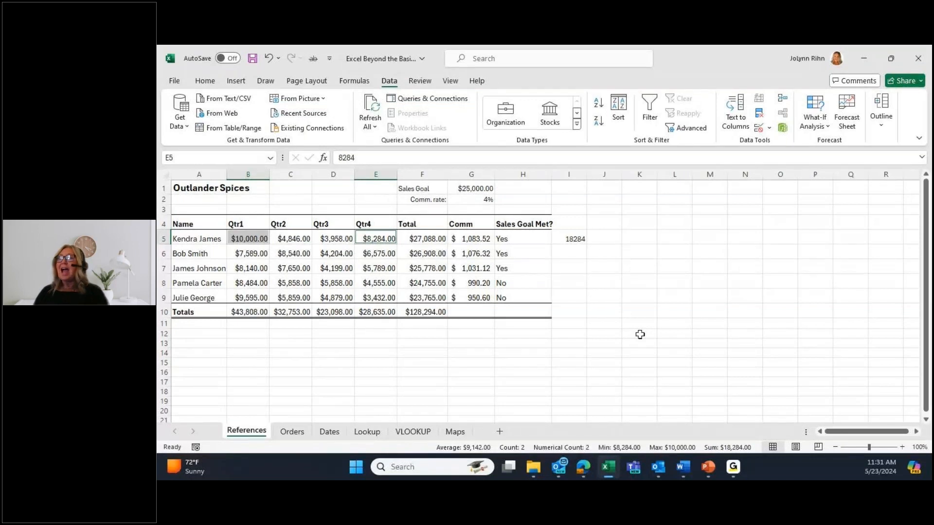
pyautogui.click(575, 239)
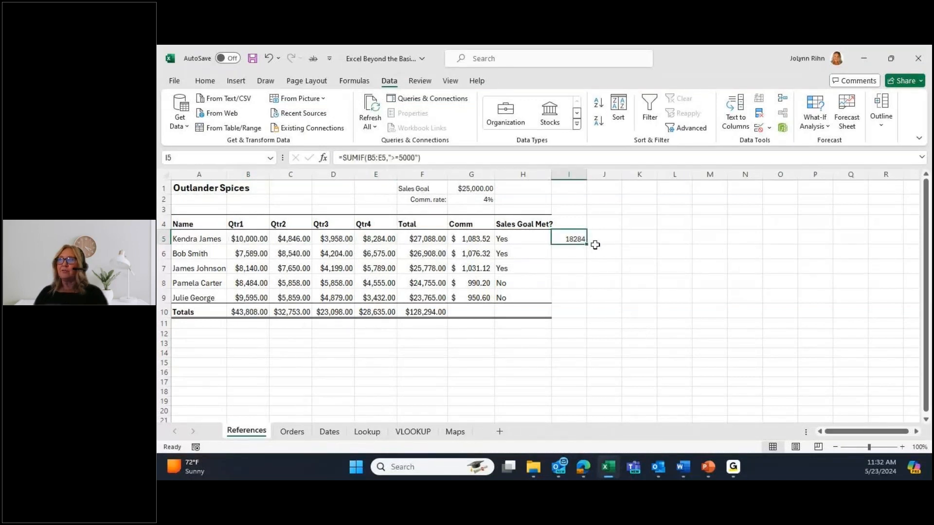
pyautogui.moveTo(587, 247); pyautogui.dragTo(587, 302)
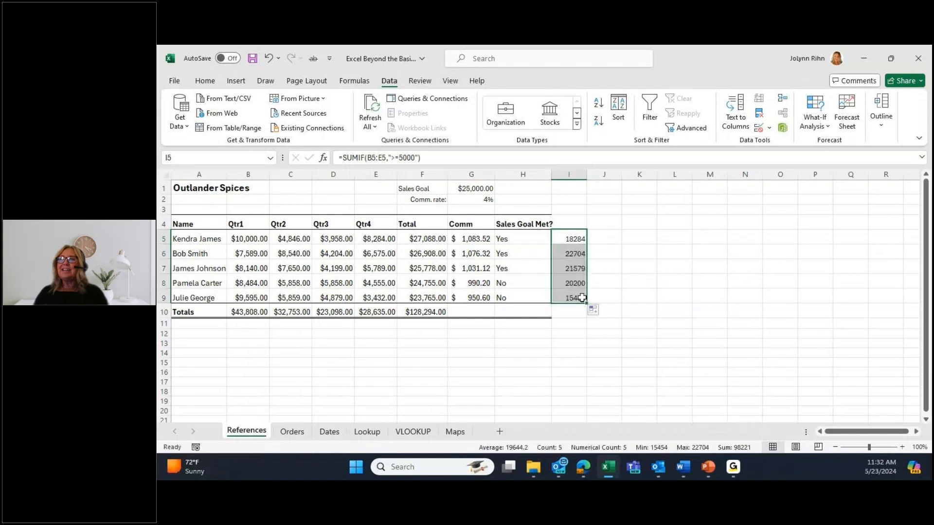
pyautogui.click(569, 254)
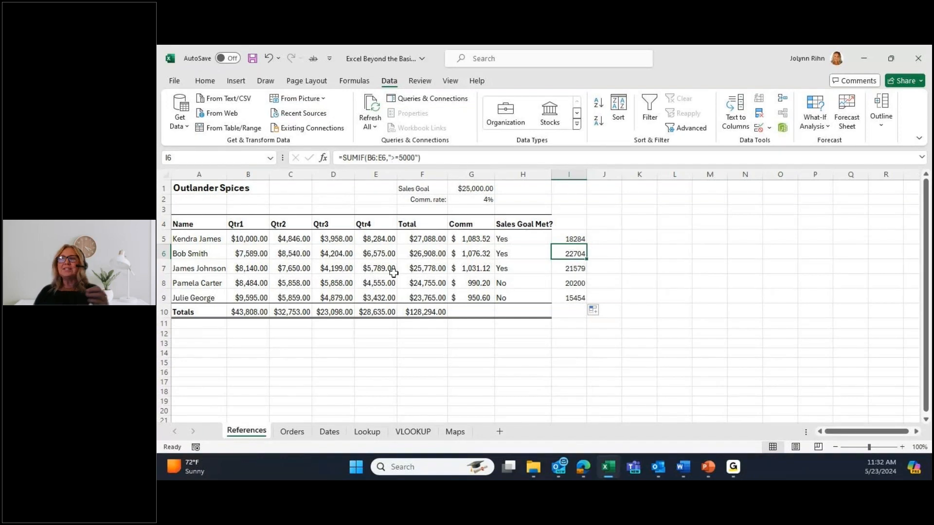
# Enter an AVERAGEIF formula in cell J5 that averages the quarterly sales in B5:E5 meeting the criterion >=5000
pyautogui.click(605, 242)
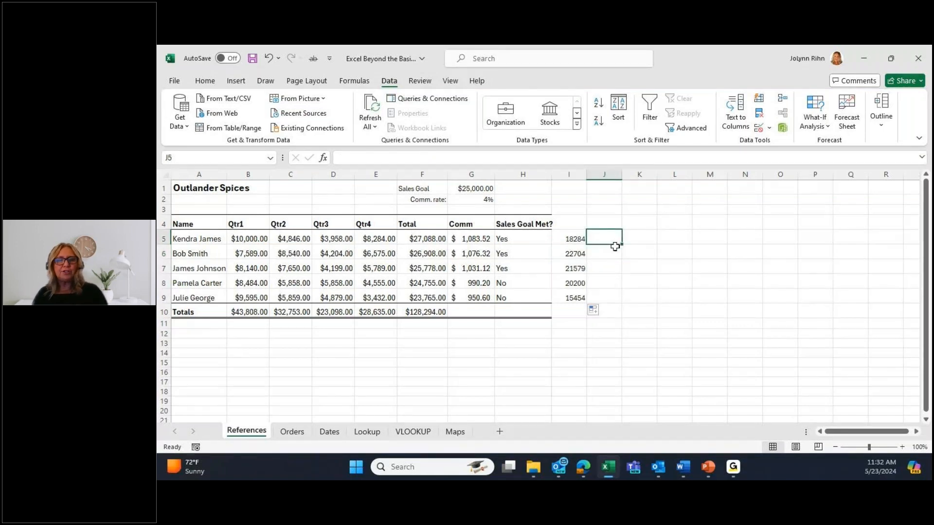
pyautogui.write('=av')
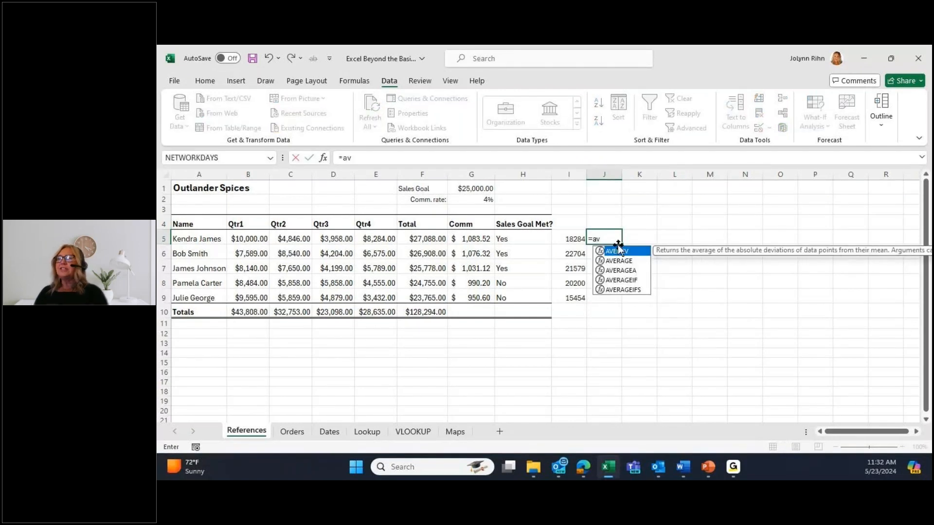
pyautogui.doubleClick(619, 280)
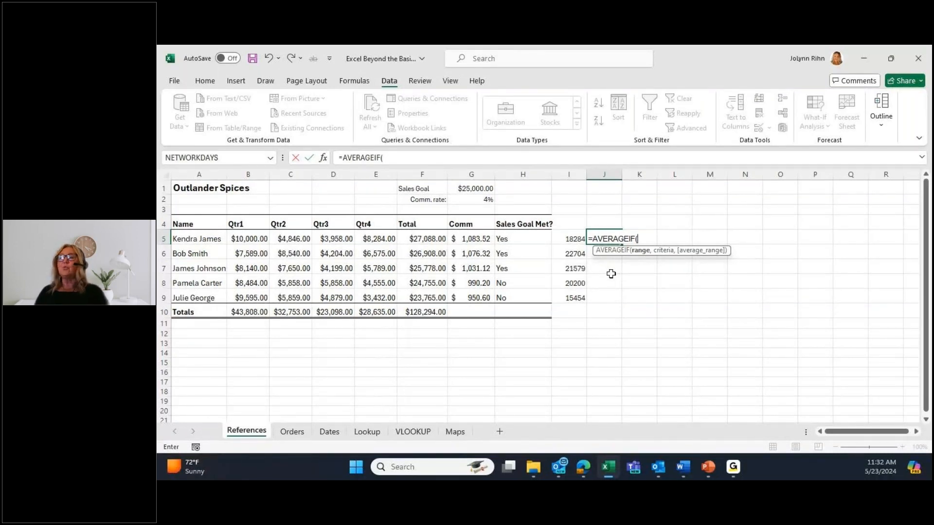
pyautogui.click(325, 161)
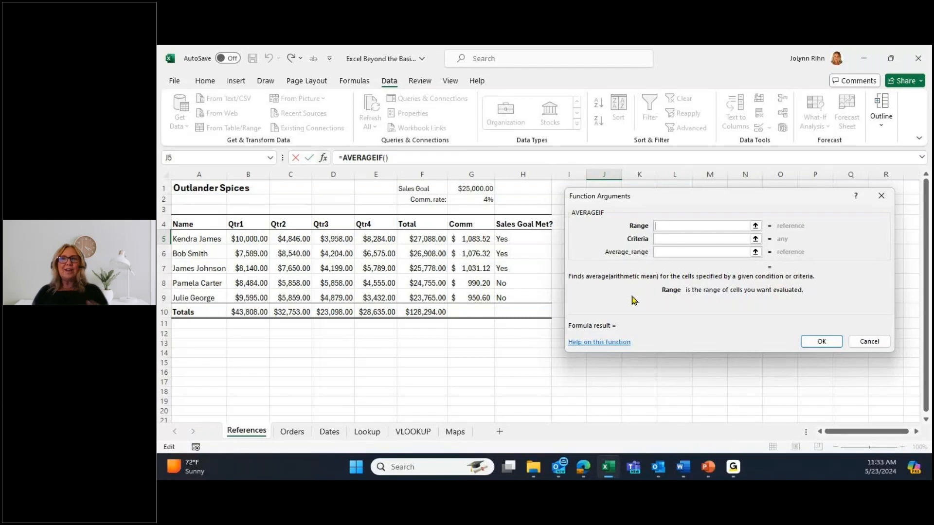
pyautogui.click(254, 239)
pyautogui.moveTo(254, 239); pyautogui.dragTo(376, 241)
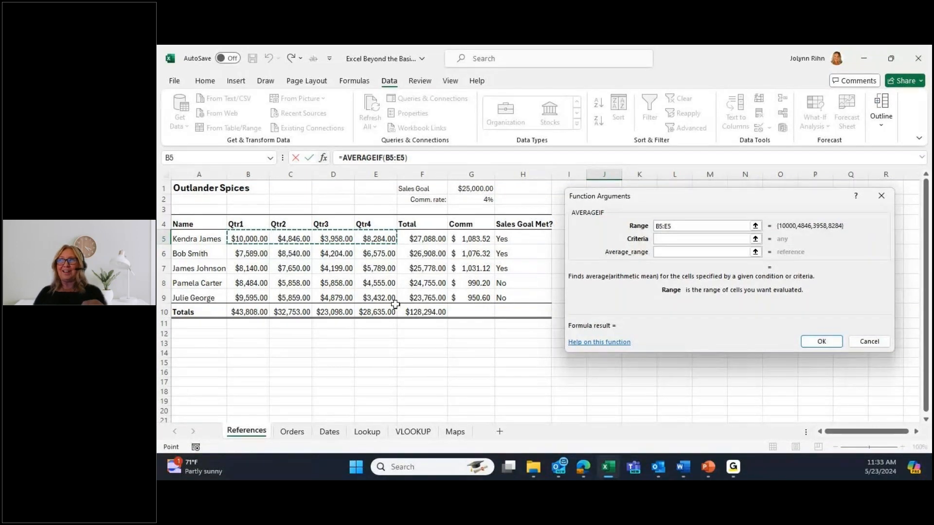
pyautogui.click(665, 238)
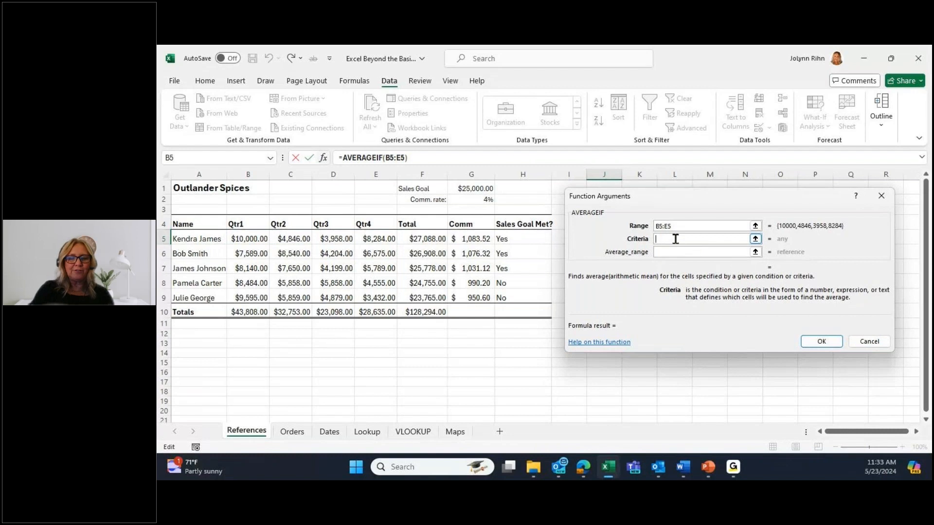
pyautogui.write('>=500')
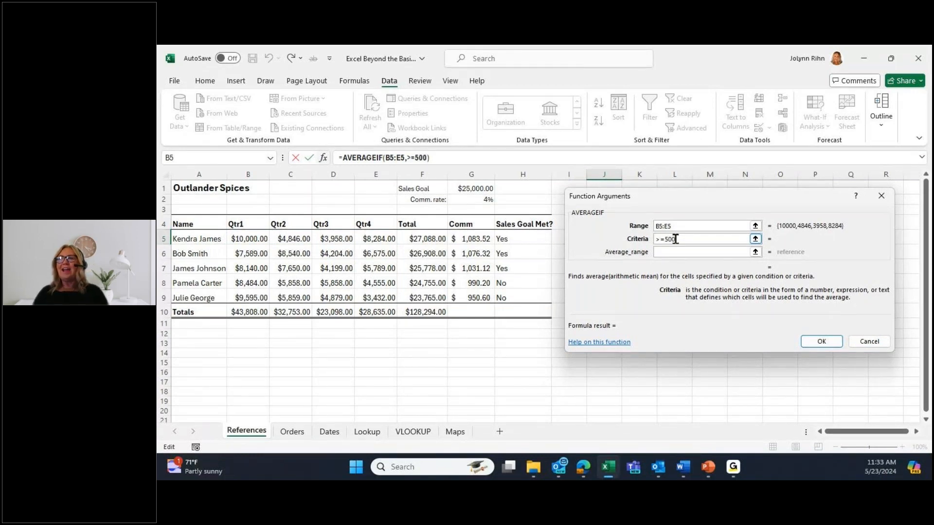
pyautogui.write('0')
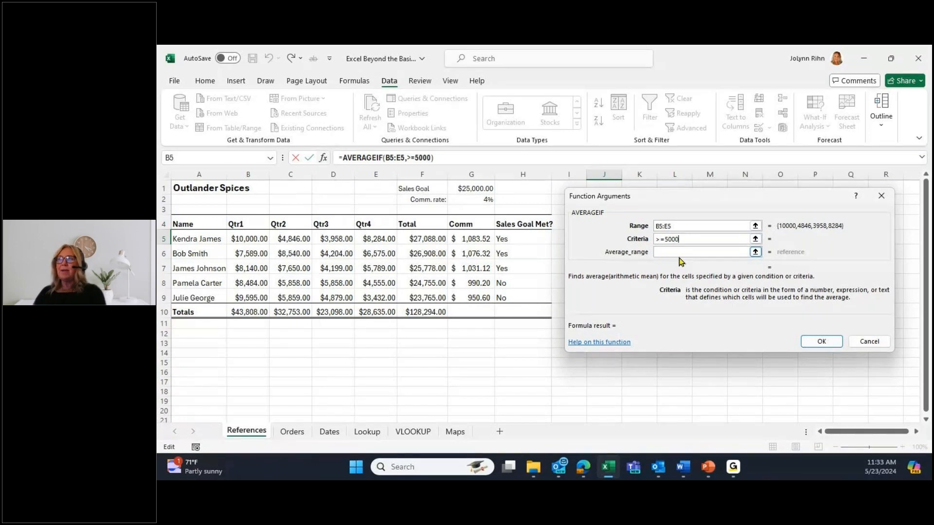
pyautogui.click(680, 227)
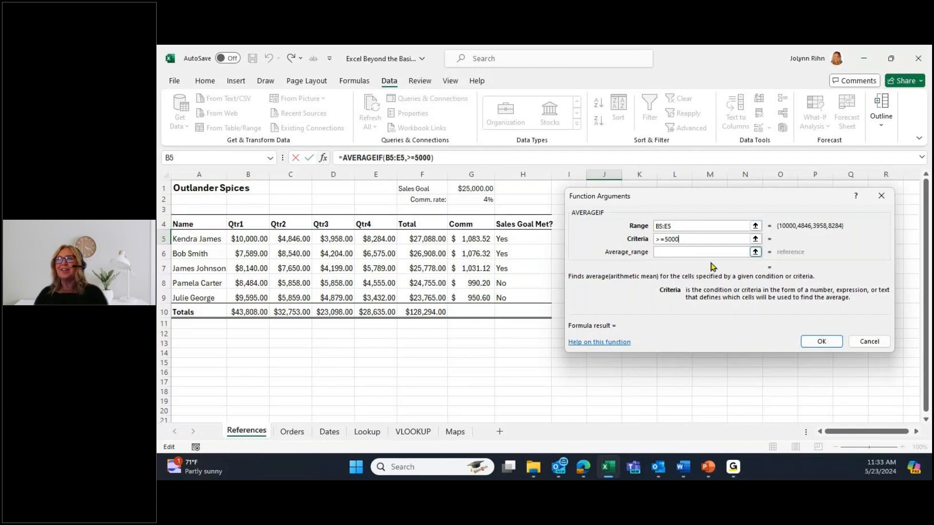
pyautogui.press('Return')
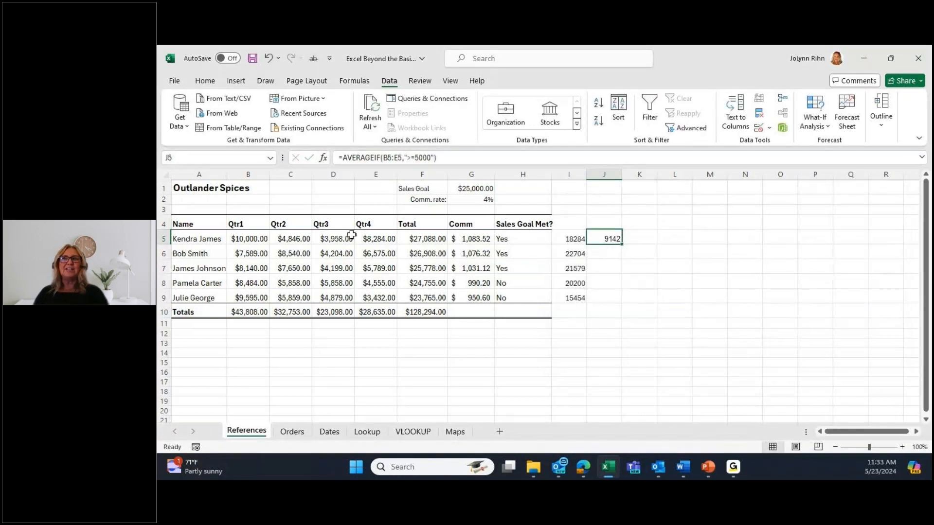
# Check the average of cells B5 and E5, and fill the AVERAGEIF formula from J5 down to J9
pyautogui.click(241, 239)
pyautogui.keyDown('ctrl'); pyautogui.click(380, 239); pyautogui.keyUp('ctrl')
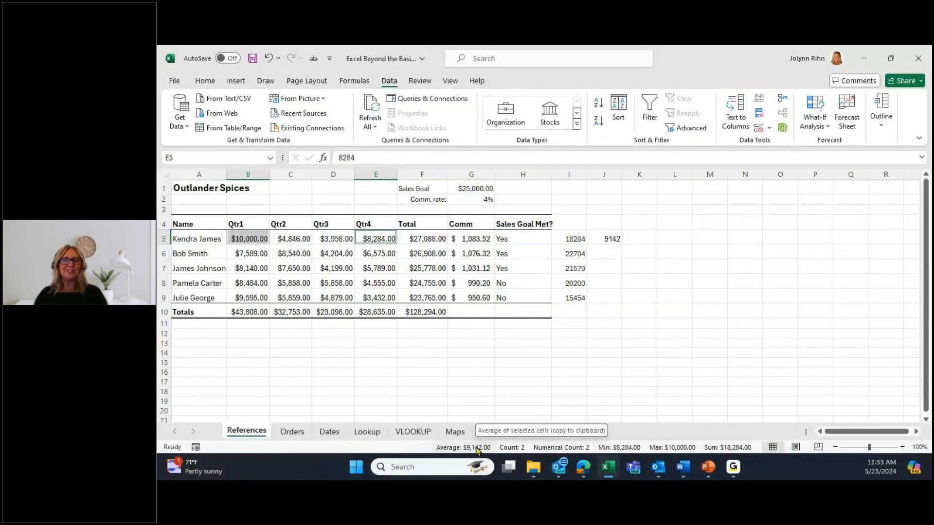
pyautogui.click(614, 240)
pyautogui.moveTo(620, 244); pyautogui.dragTo(614, 302)
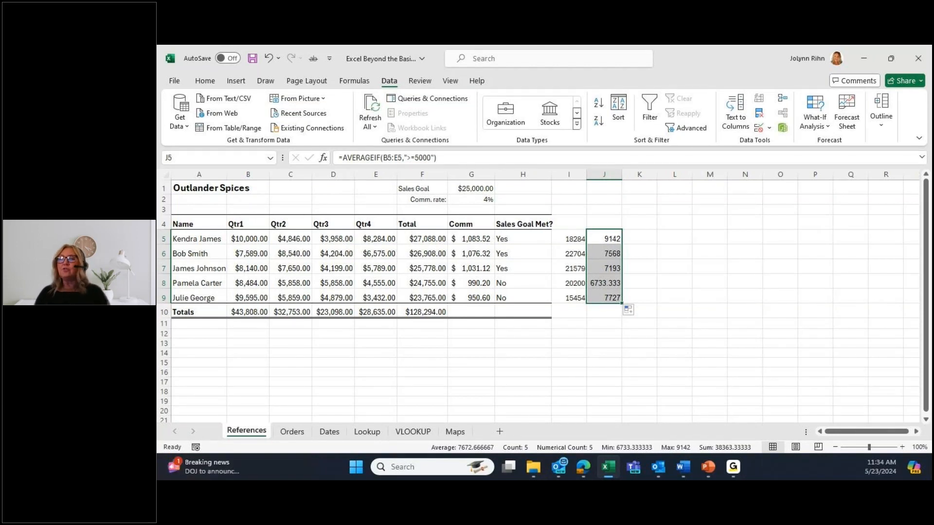
# On the Lookup sheet, start a VLOOKUP formula in the Name result cell B6 with A6 as the lookup value
pyautogui.click(366, 433)
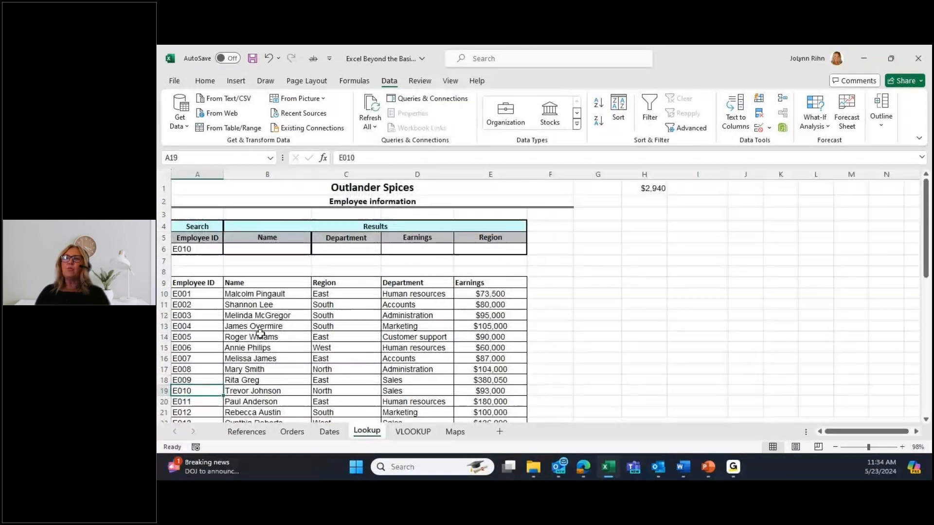
pyautogui.scroll(-2, 279, 339)
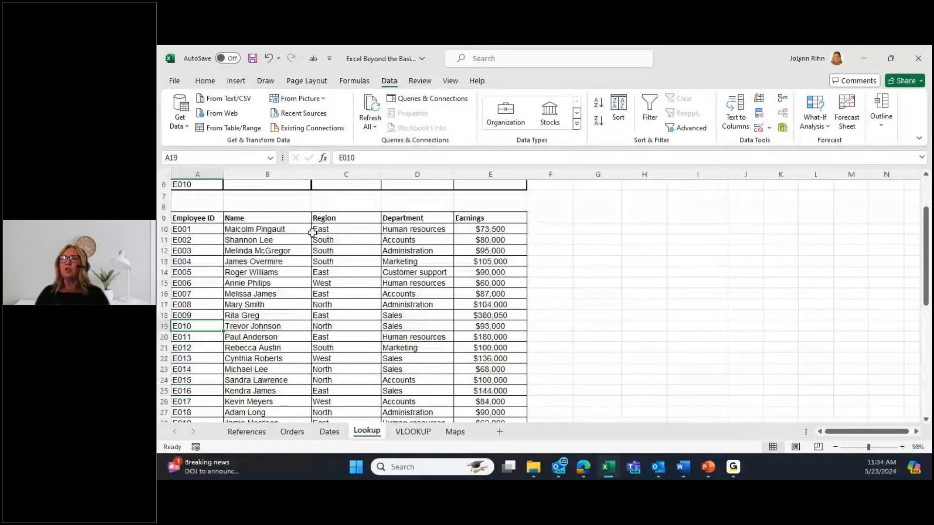
pyautogui.scroll(-1, 272, 374)
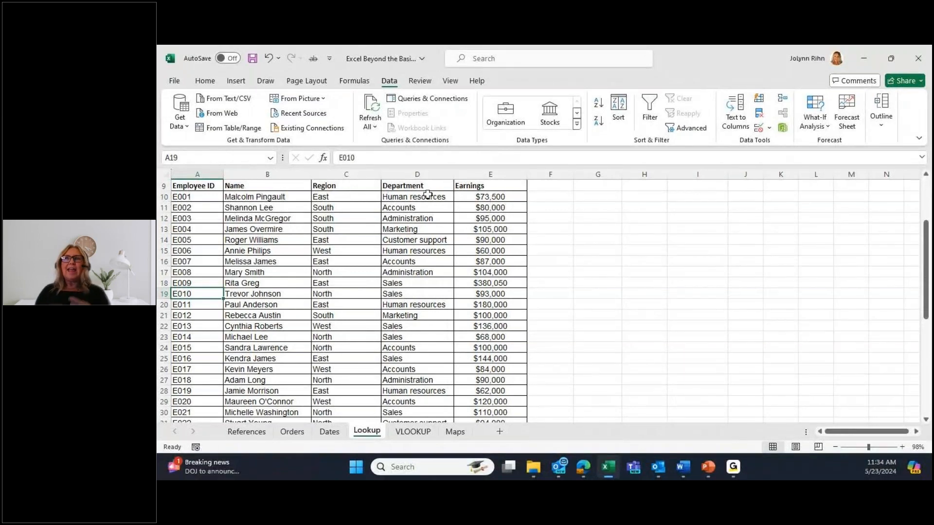
pyautogui.scroll(2, 344, 307)
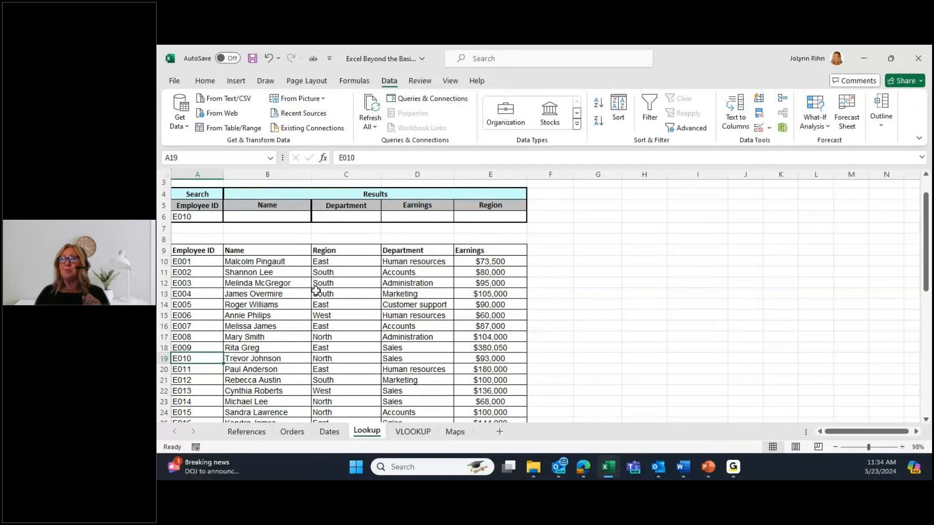
pyautogui.click(279, 215)
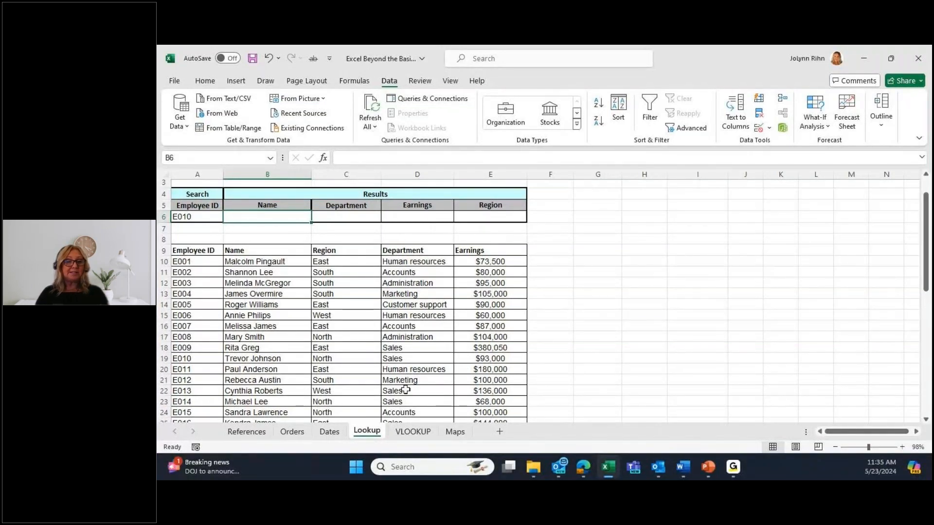
pyautogui.write('=v')
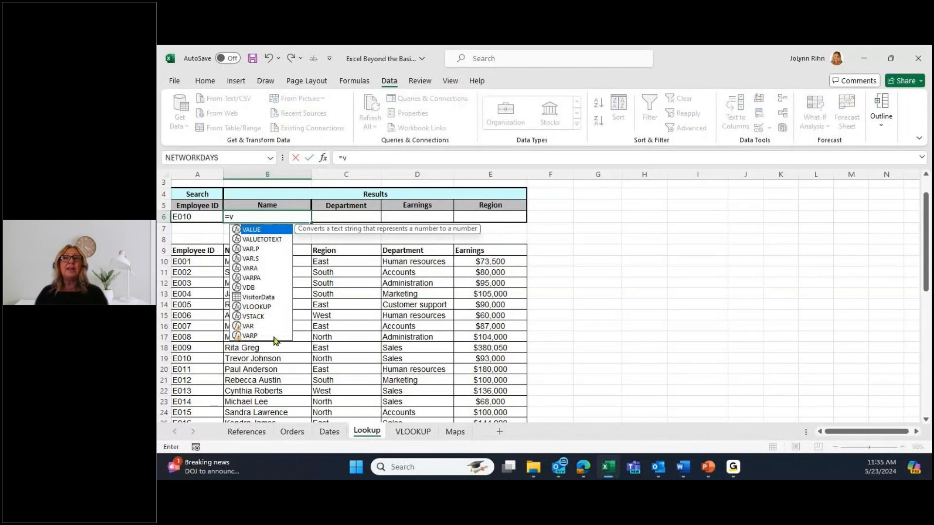
pyautogui.doubleClick(253, 306)
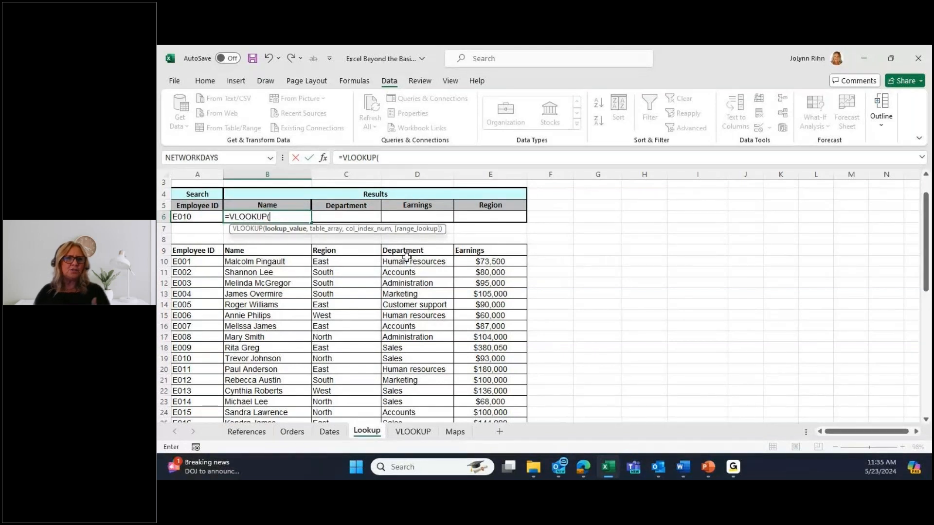
pyautogui.click(324, 158)
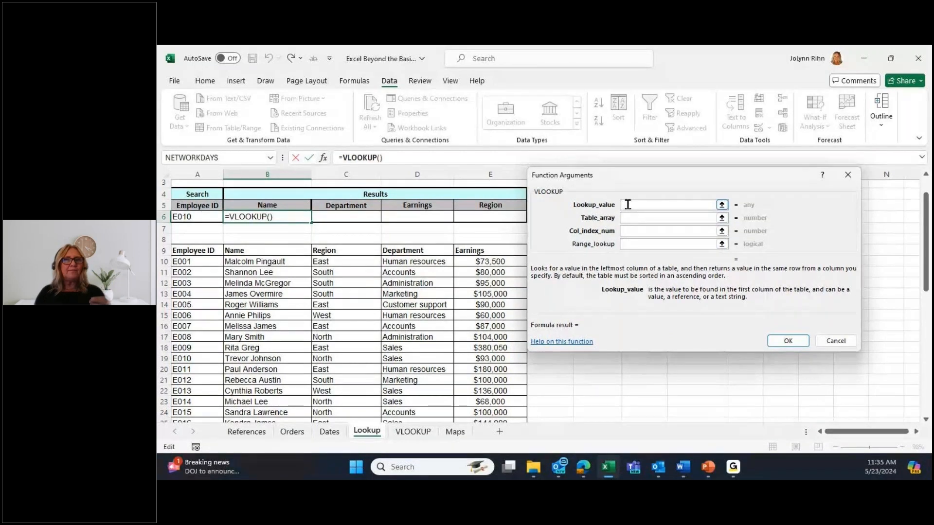
pyautogui.click(187, 218)
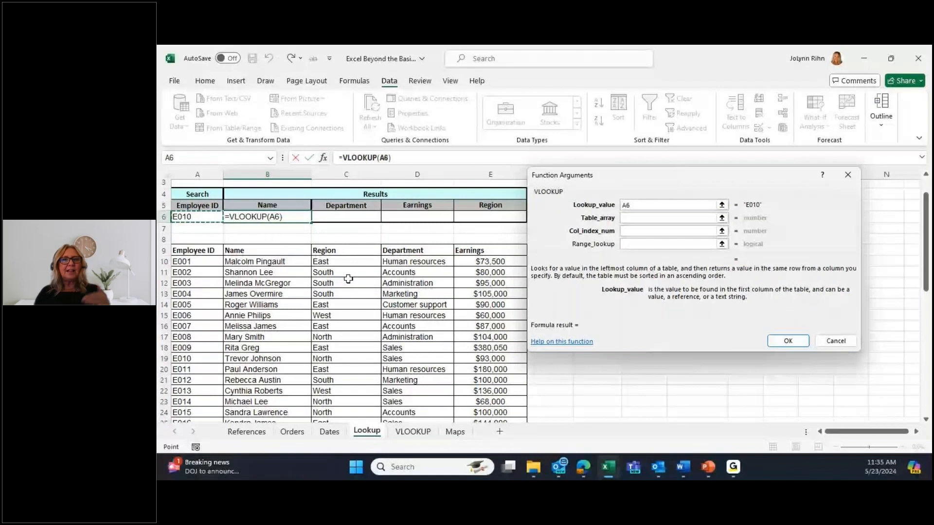
# Complete the VLOOKUP in B6 with table array A10:E49 and column index 2, and check the result against row 19
pyautogui.click(654, 219)
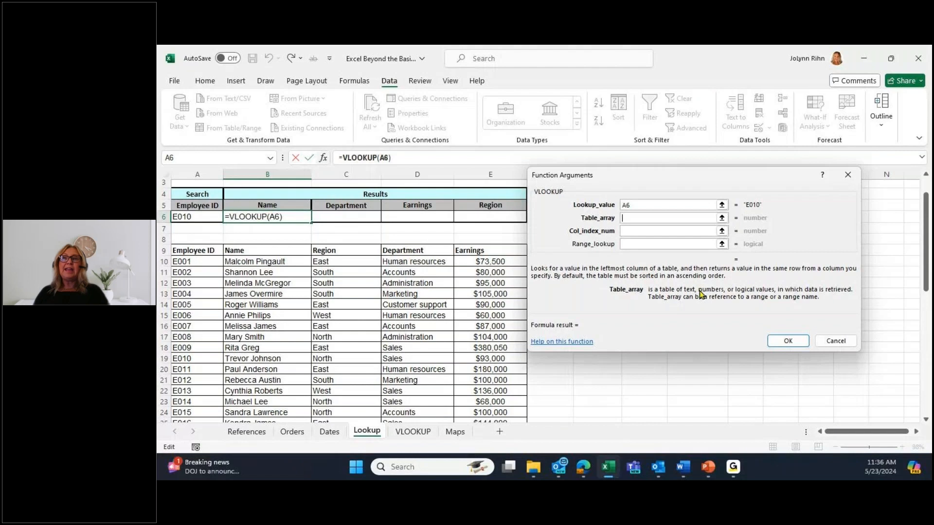
pyautogui.moveTo(182, 261); pyautogui.dragTo(489, 402)
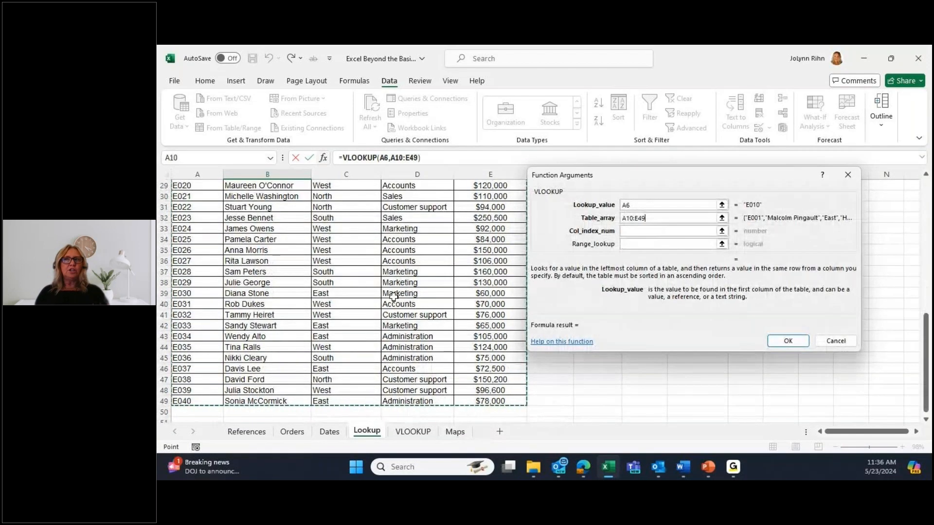
pyautogui.scroll(9, 393, 294)
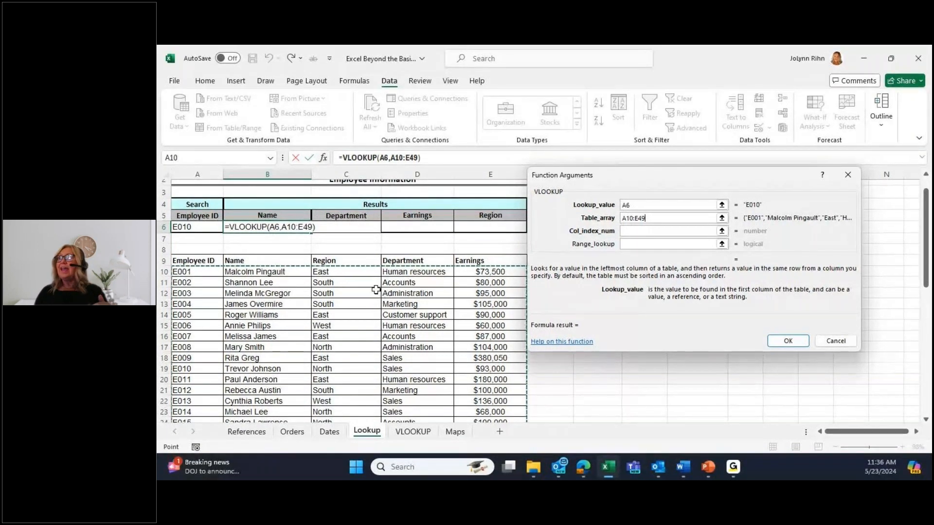
pyautogui.click(628, 231)
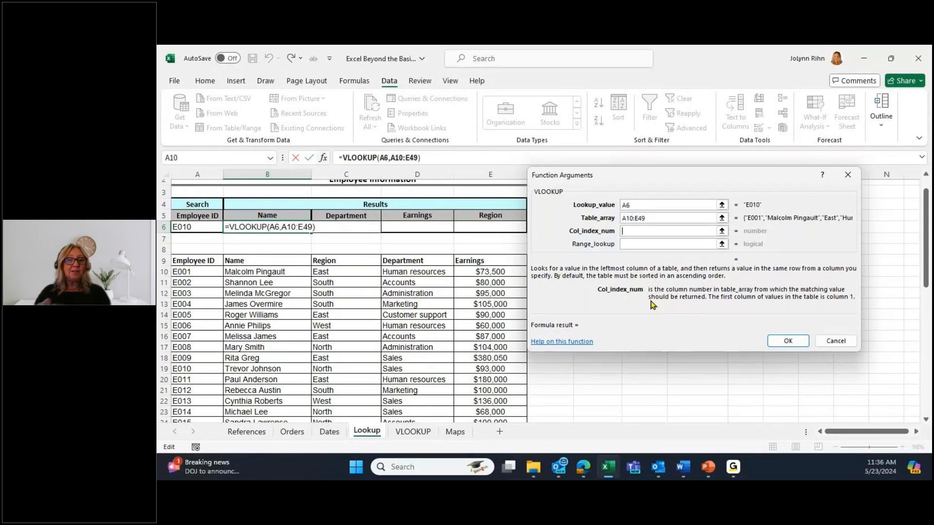
pyautogui.write('2')
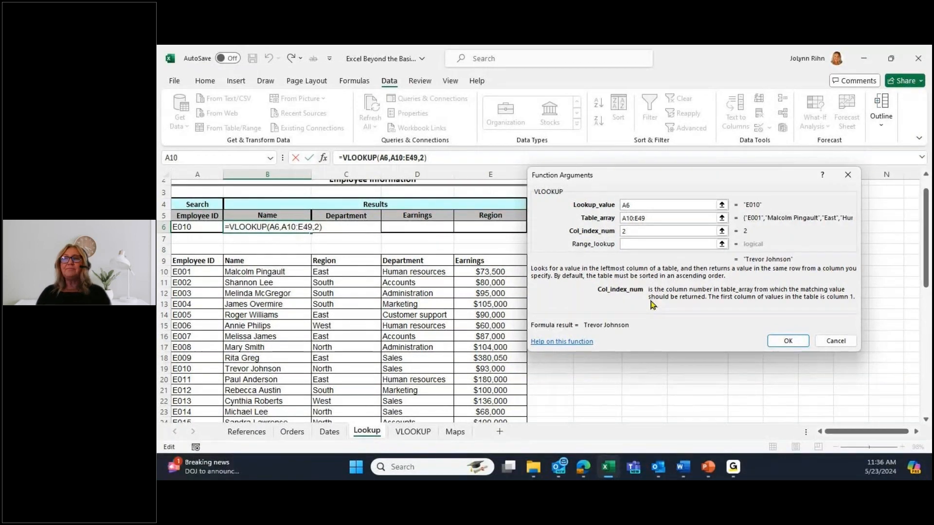
pyautogui.click(787, 340)
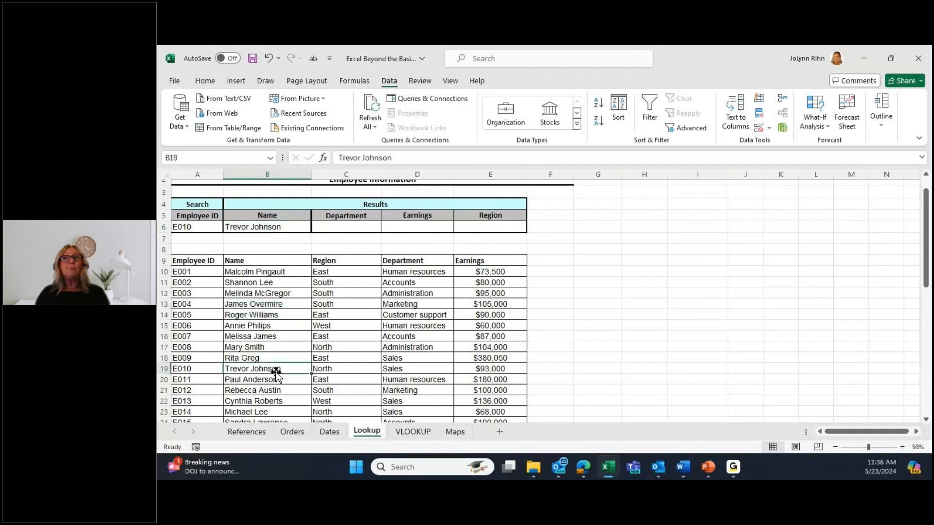
pyautogui.click(219, 371)
pyautogui.click(261, 371)
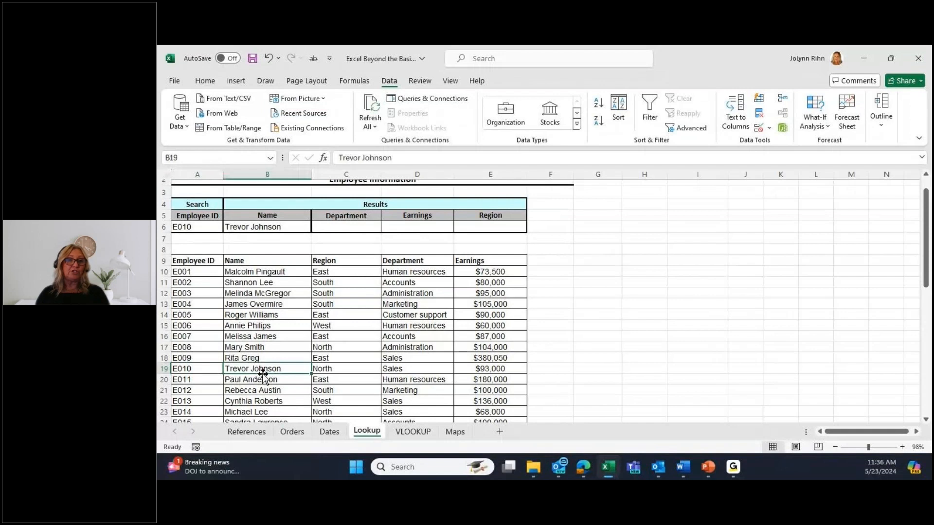
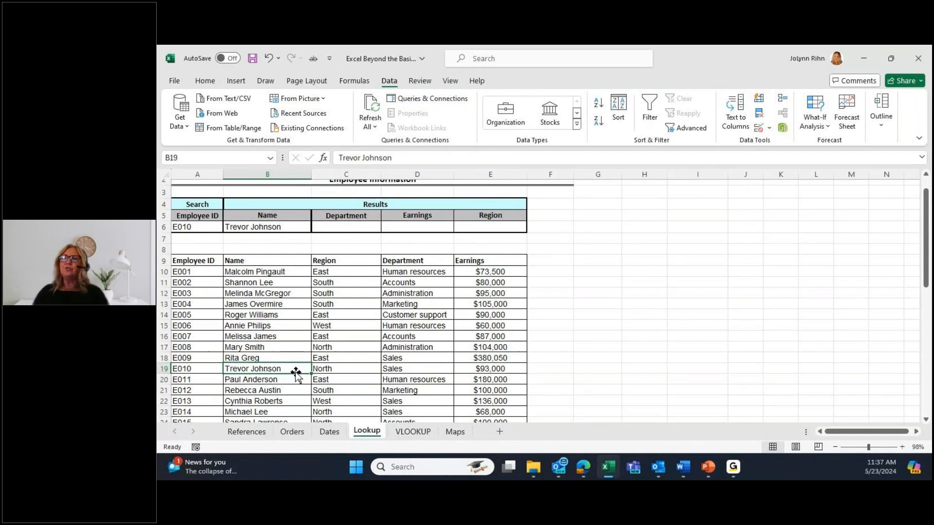
# Enter an XLOOKUP formula in cell C6 that looks up A6 in A10:A49 and returns the department from D10:D49
pyautogui.click(361, 228)
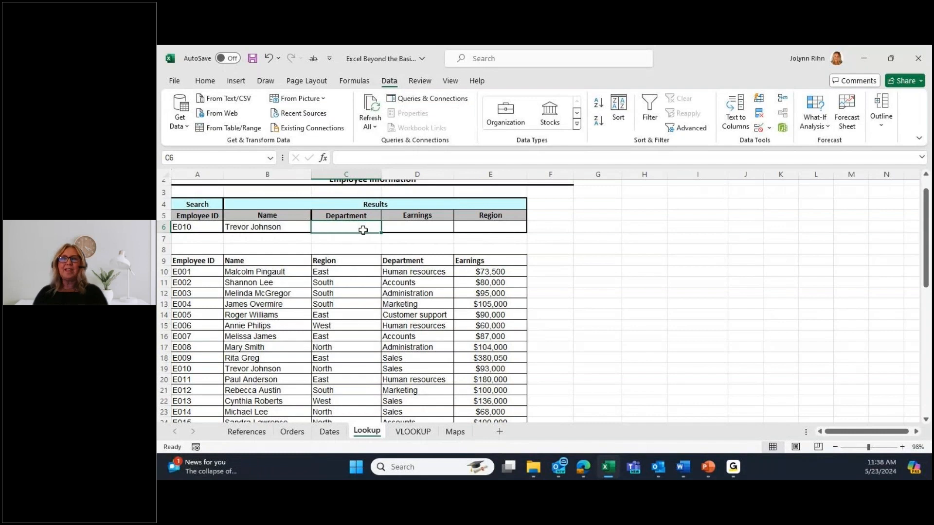
pyautogui.write('=x')
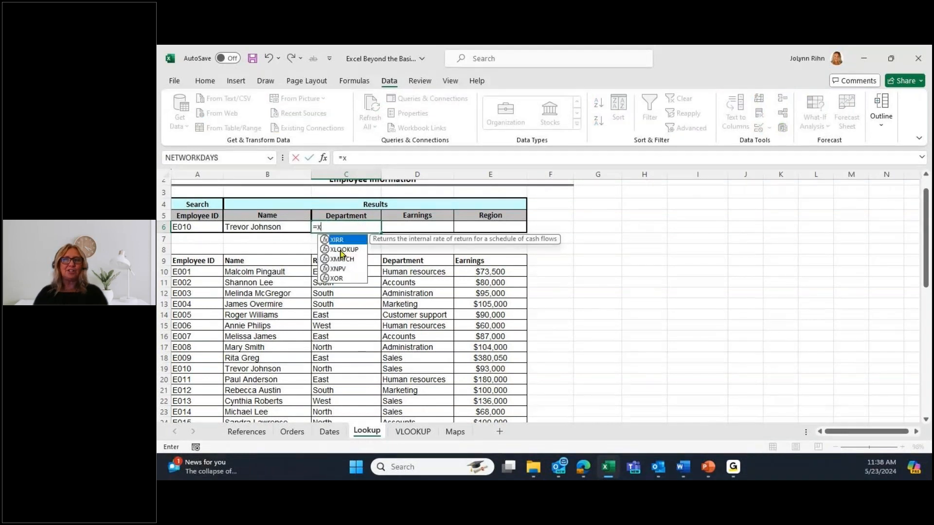
pyautogui.doubleClick(343, 249)
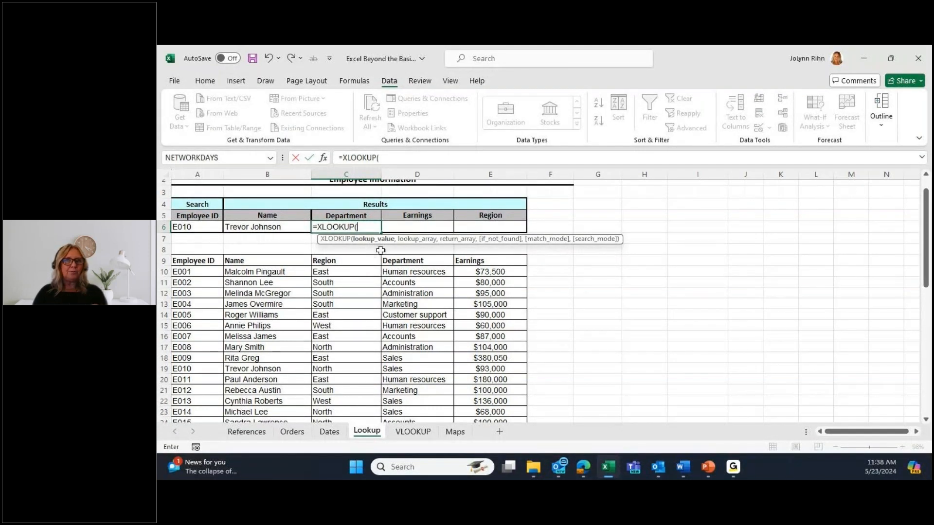
pyautogui.click(197, 227)
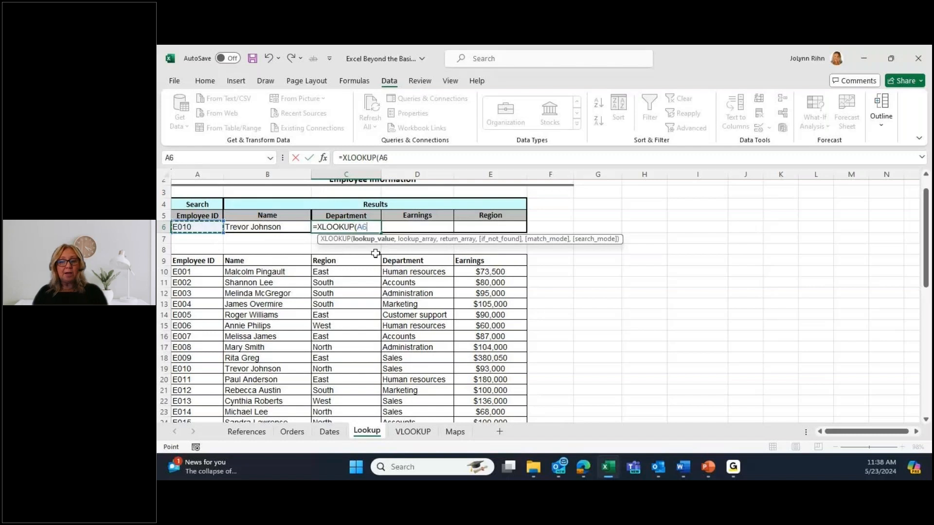
pyautogui.write(',')
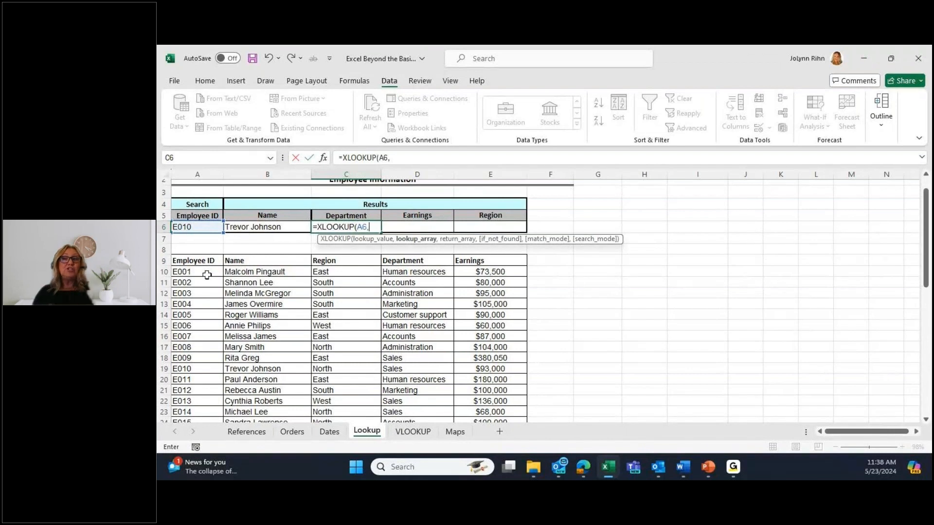
pyautogui.moveTo(206, 275); pyautogui.dragTo(196, 392)
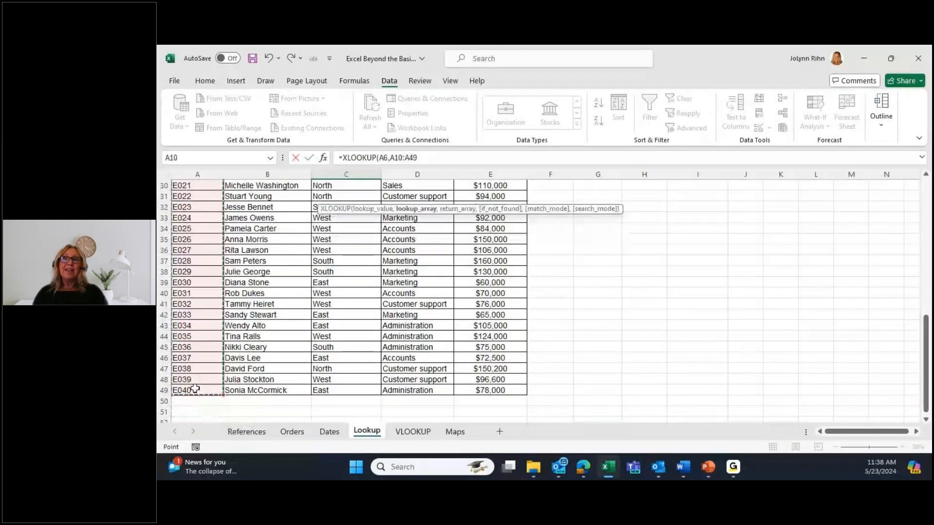
pyautogui.scroll(6, 210, 373)
pyautogui.scroll(4, 209, 372)
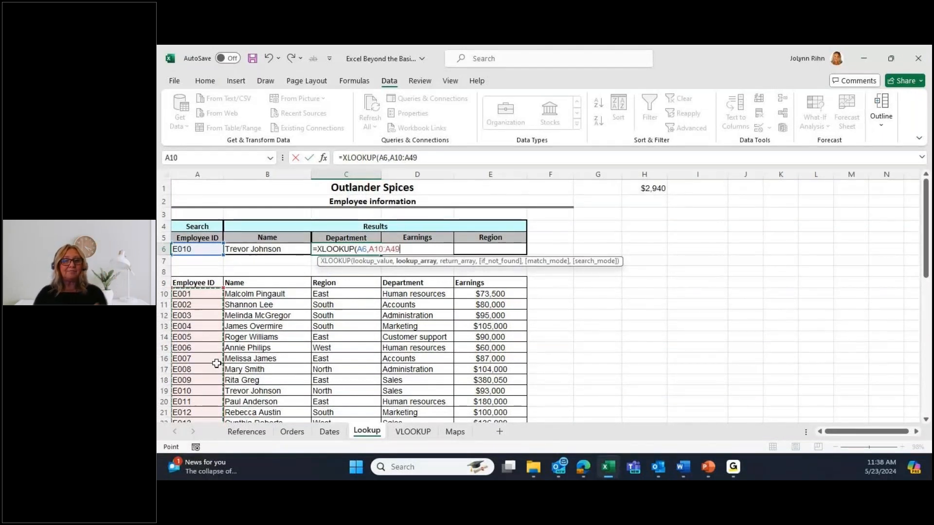
pyautogui.write(',')
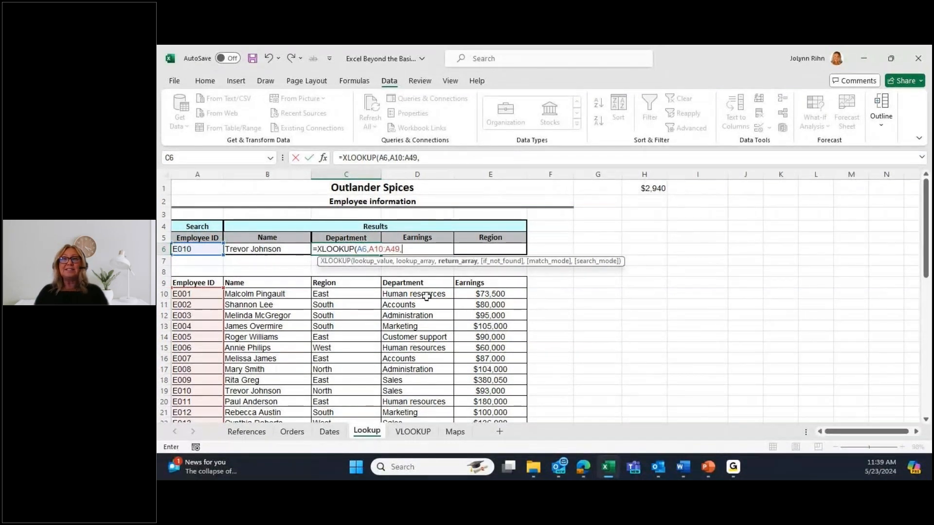
pyautogui.moveTo(423, 294); pyautogui.dragTo(416, 397)
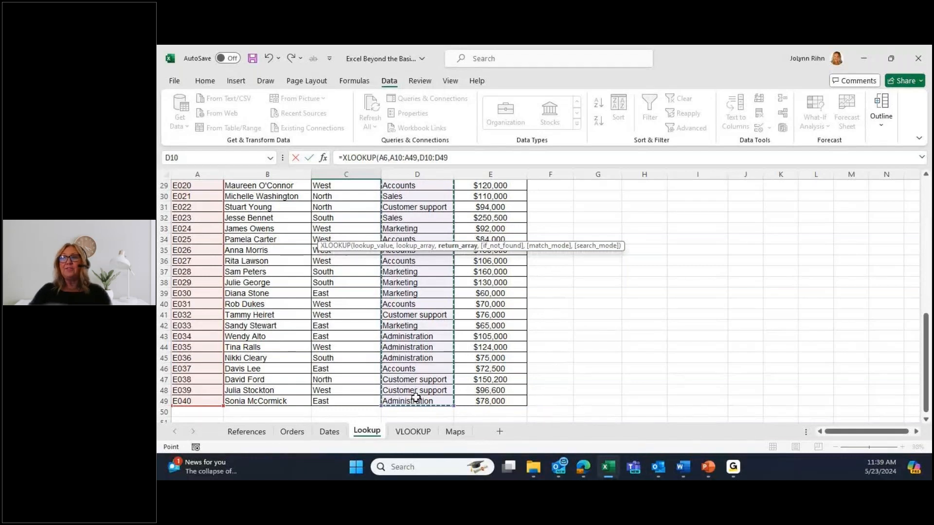
pyautogui.hotkey('ctrl', 'Return')
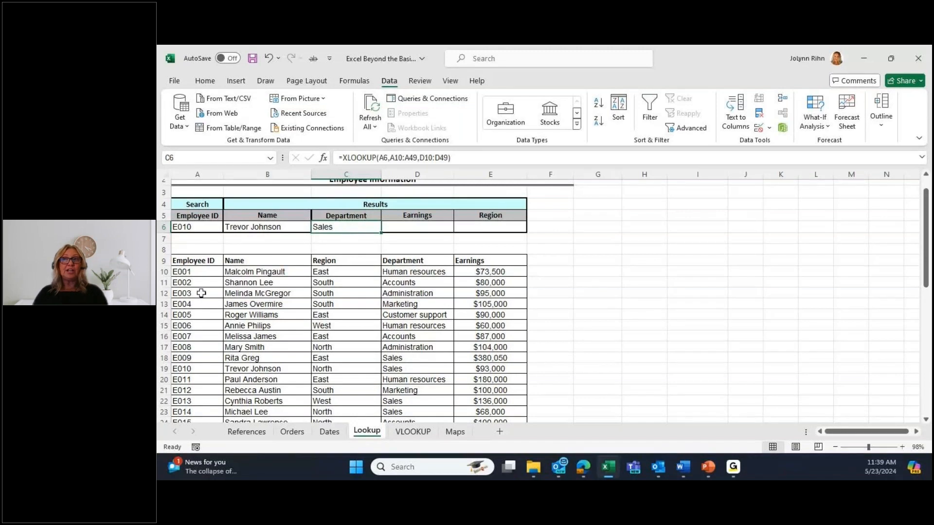
# Test both lookups by choosing the employee ID from row 22 and then the one from row 20 in cell A6
pyautogui.click(199, 224)
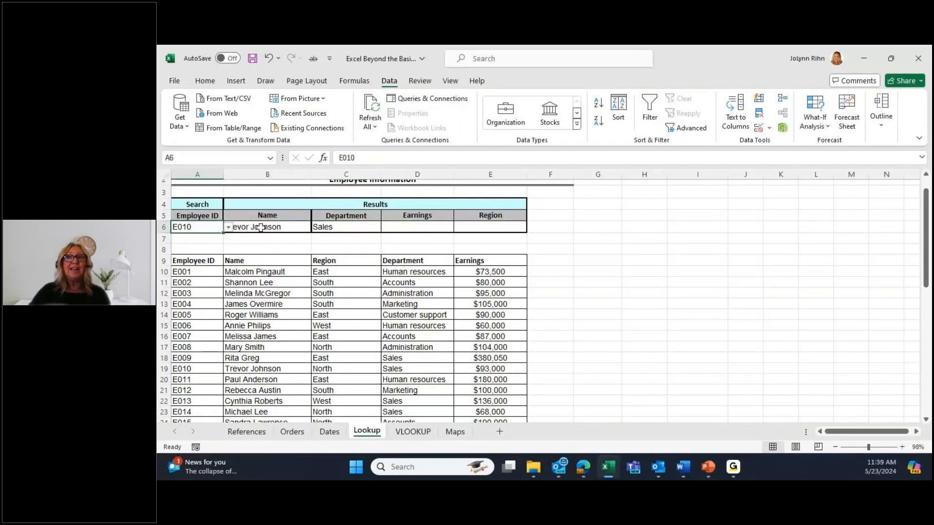
pyautogui.click(228, 227)
pyautogui.click(195, 310)
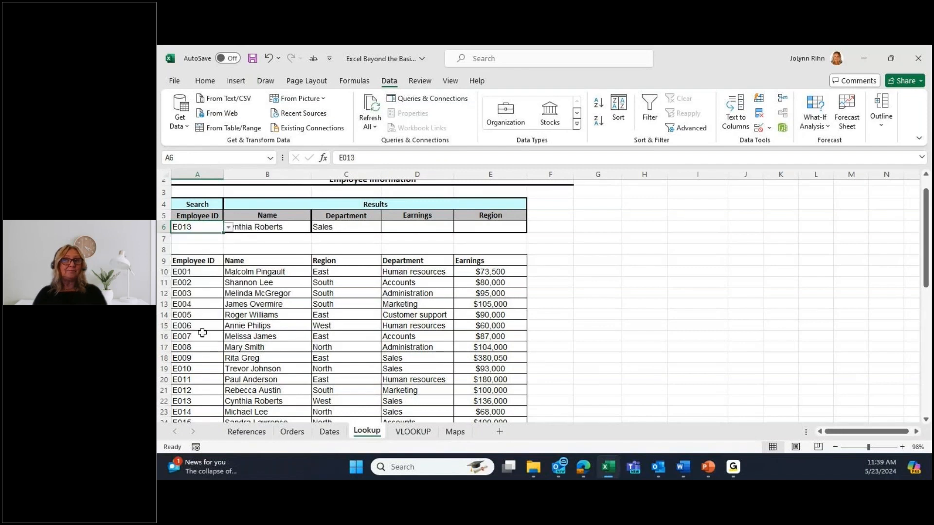
pyautogui.click(342, 227)
pyautogui.click(216, 229)
pyautogui.click(229, 227)
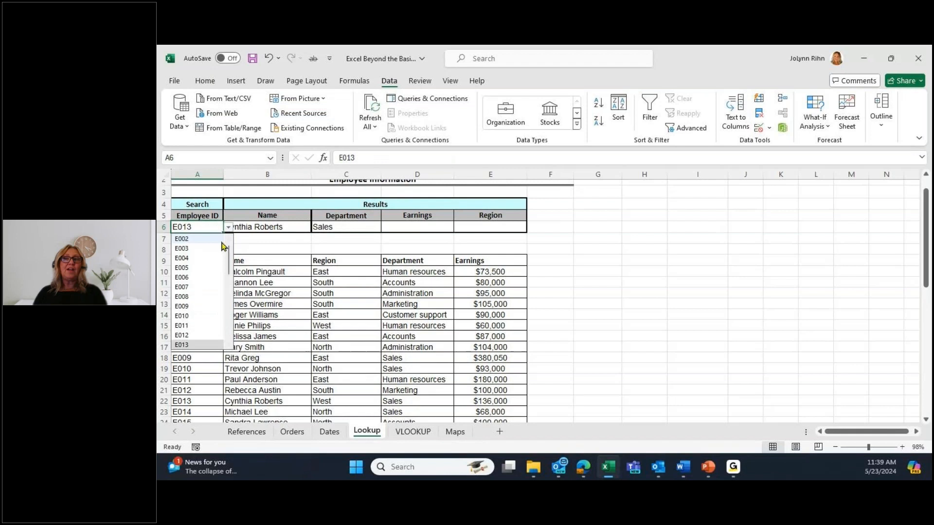
pyautogui.click(191, 326)
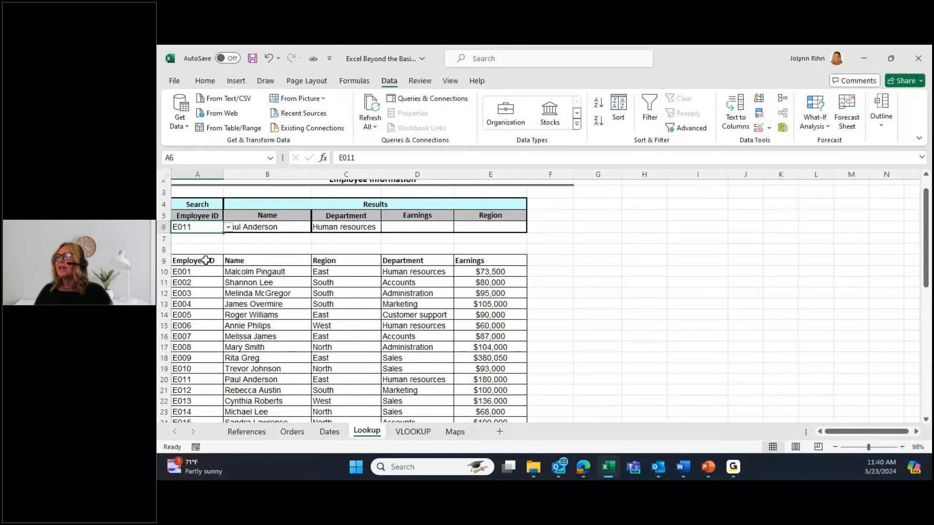
# Copy the employee table headers in A9:E9 and paste them starting at cell G4
pyautogui.moveTo(206, 260); pyautogui.dragTo(481, 261)
pyautogui.hotkey('ctrl', 'c')
pyautogui.click(477, 260)
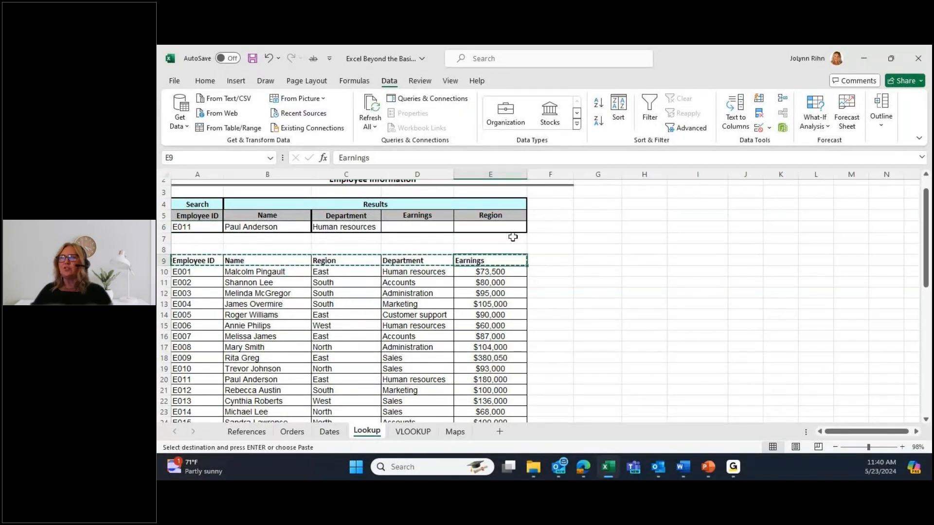
pyautogui.click(604, 203)
pyautogui.hotkey('ctrl', 'v')
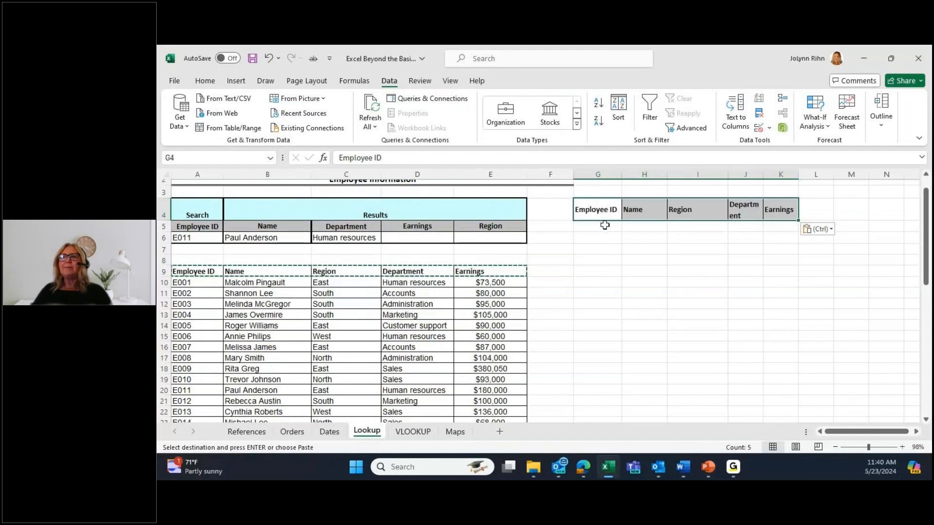
# Enter the employee ID from row 10 of the table in cell G5
pyautogui.click(605, 226)
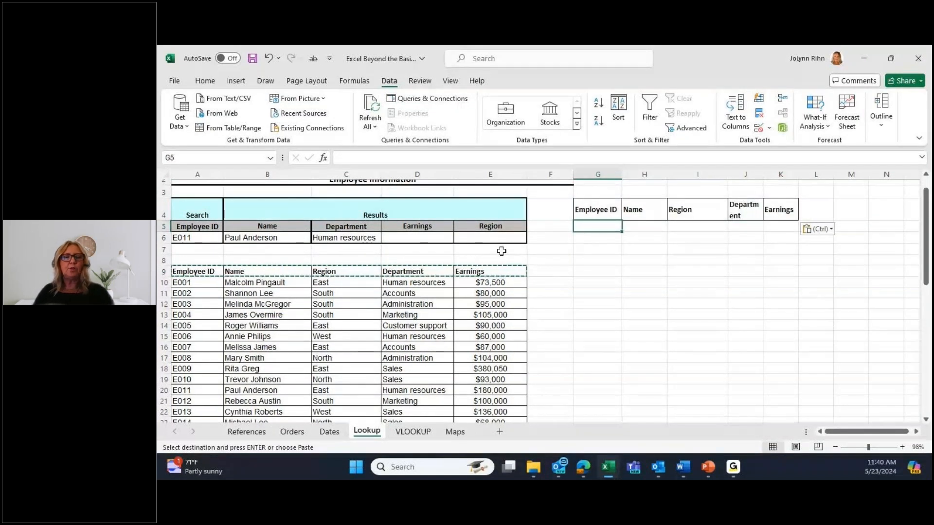
pyautogui.write('E')
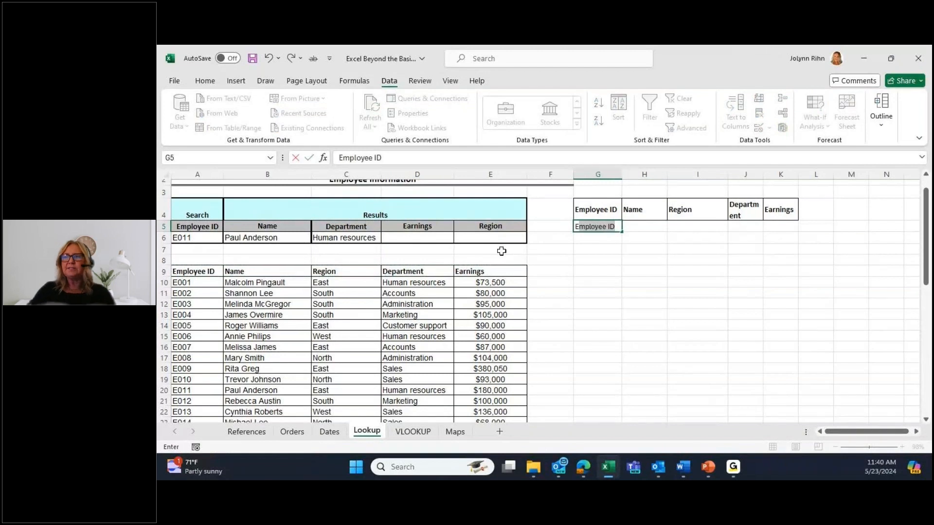
pyautogui.write('00')
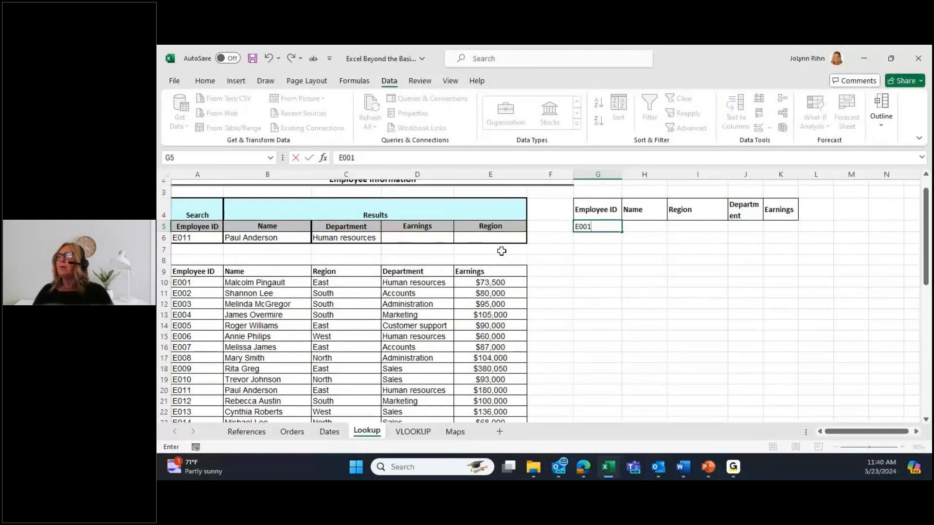
pyautogui.press('Tab')
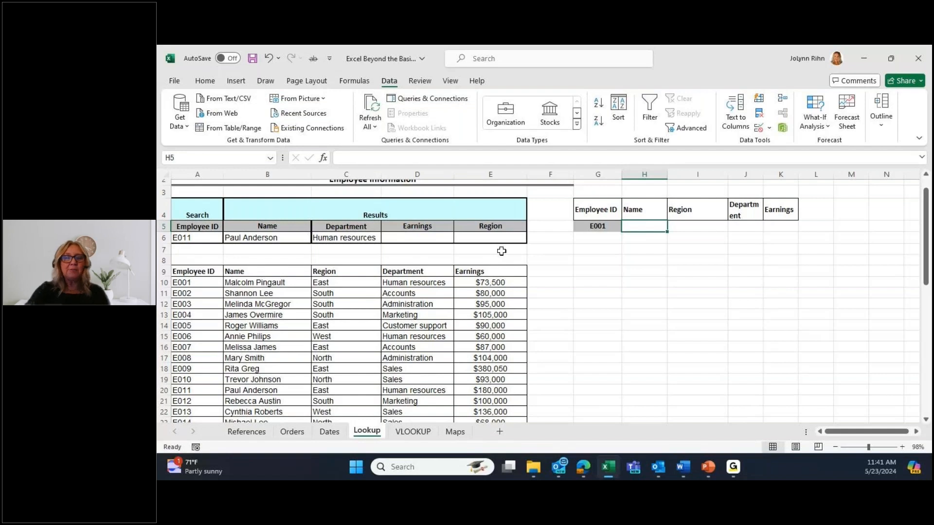
# Start an XLOOKUP formula in cell H5 with G5 as the lookup value and A10:A49 as the lookup array
pyautogui.write('=x')
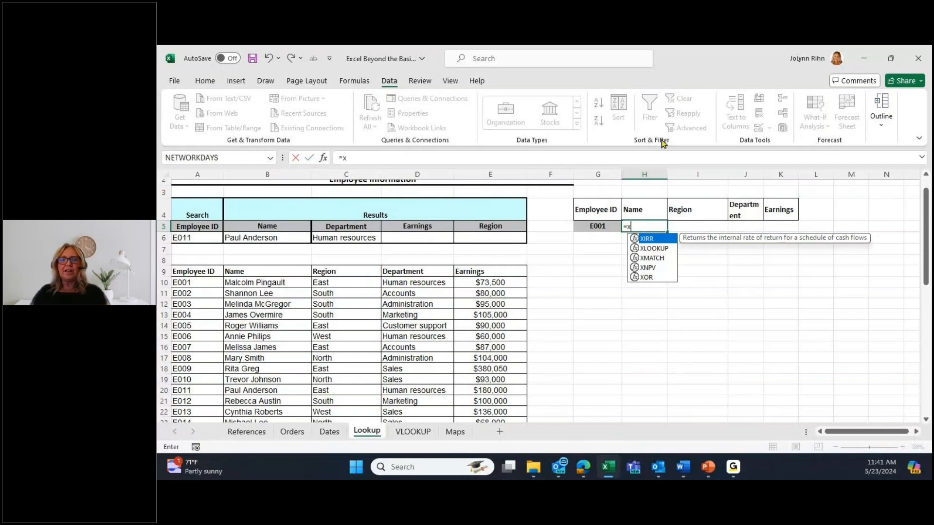
pyautogui.press('Down')
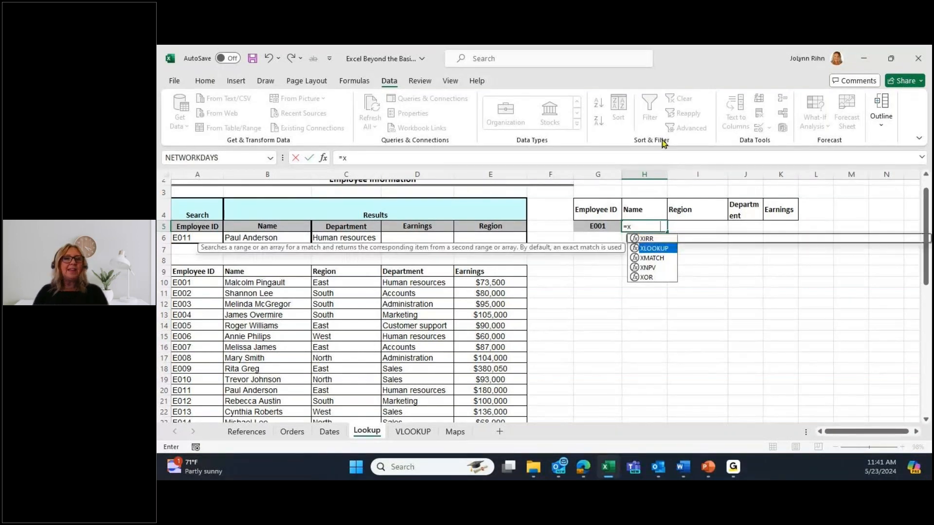
pyautogui.press('Tab')
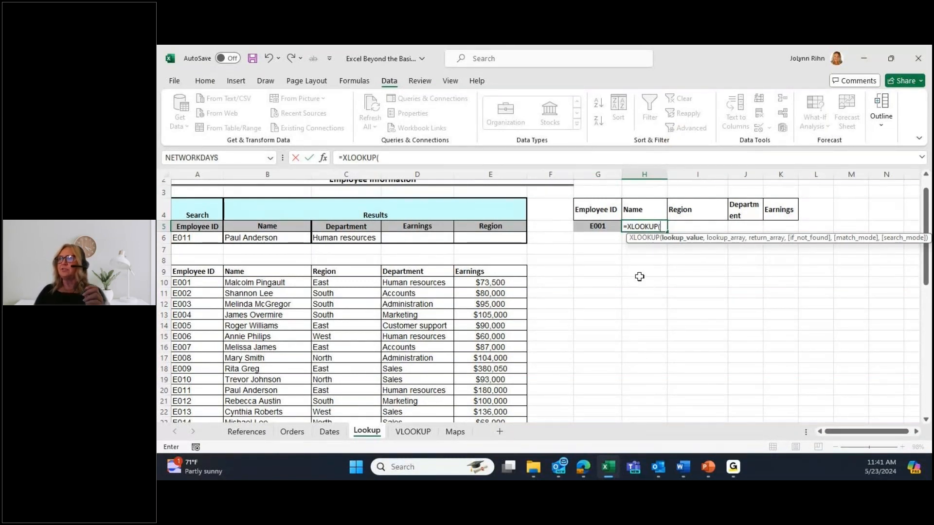
pyautogui.click(599, 226)
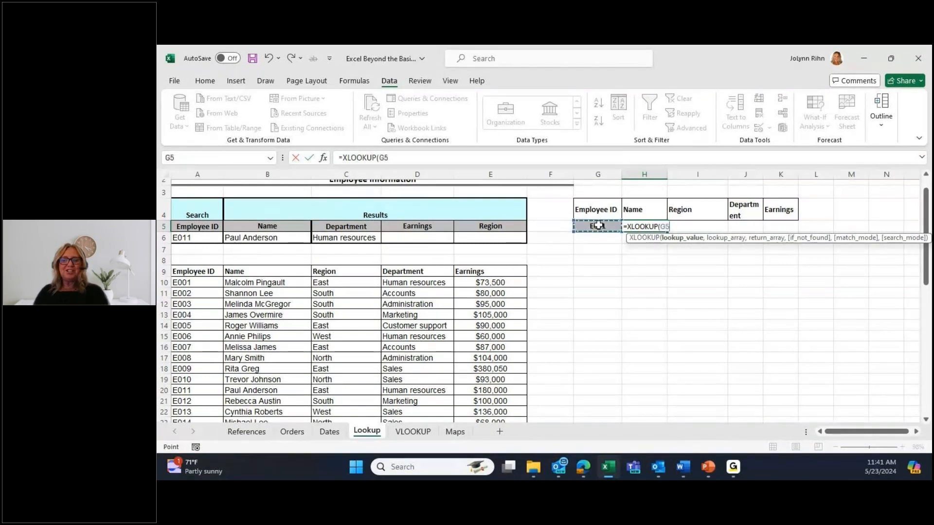
pyautogui.write(',')
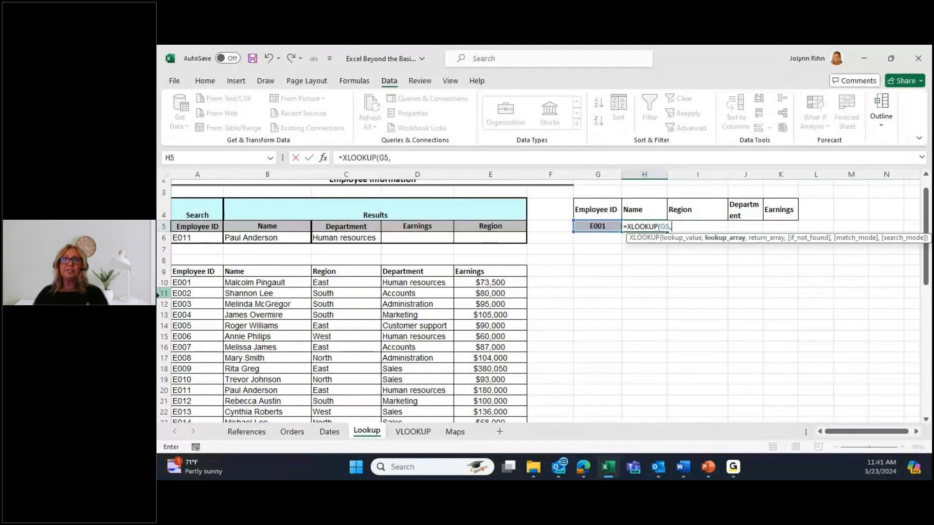
pyautogui.click(202, 282)
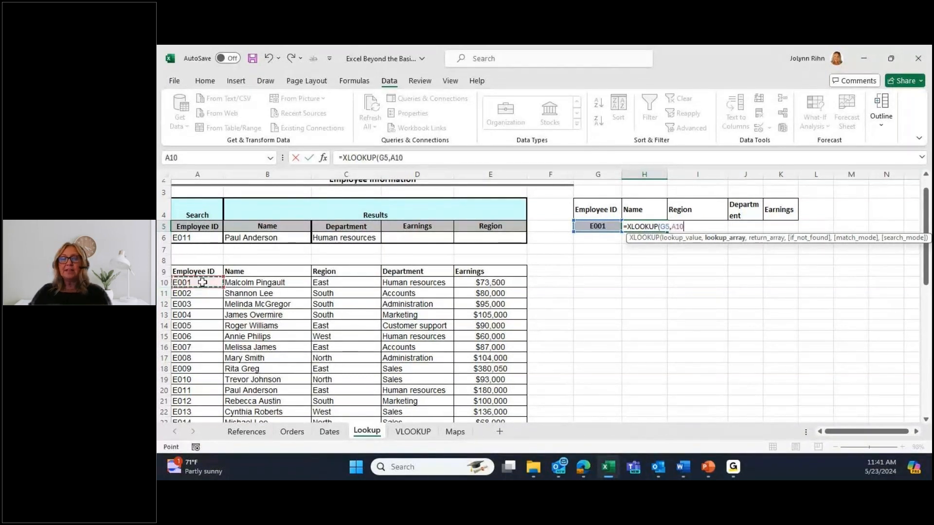
pyautogui.hotkey('ctrl', 'shift', 'Down')
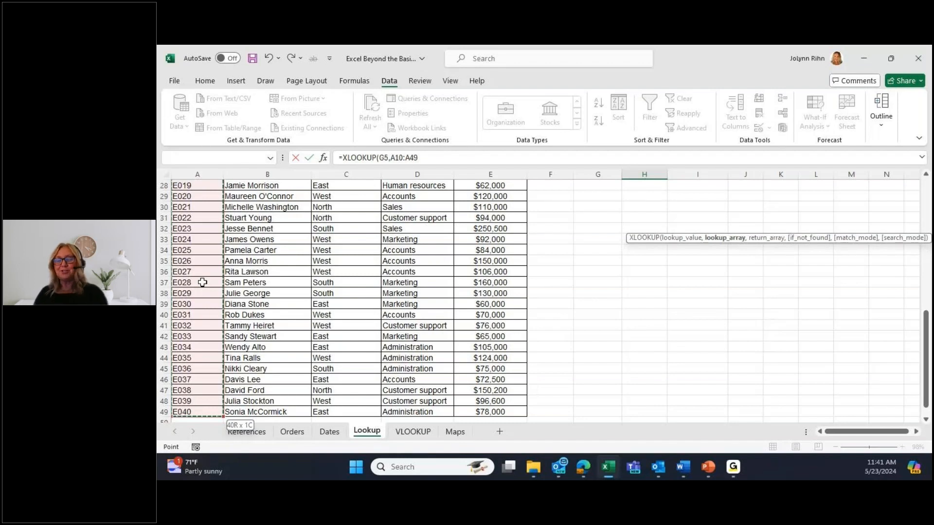
pyautogui.write(',')
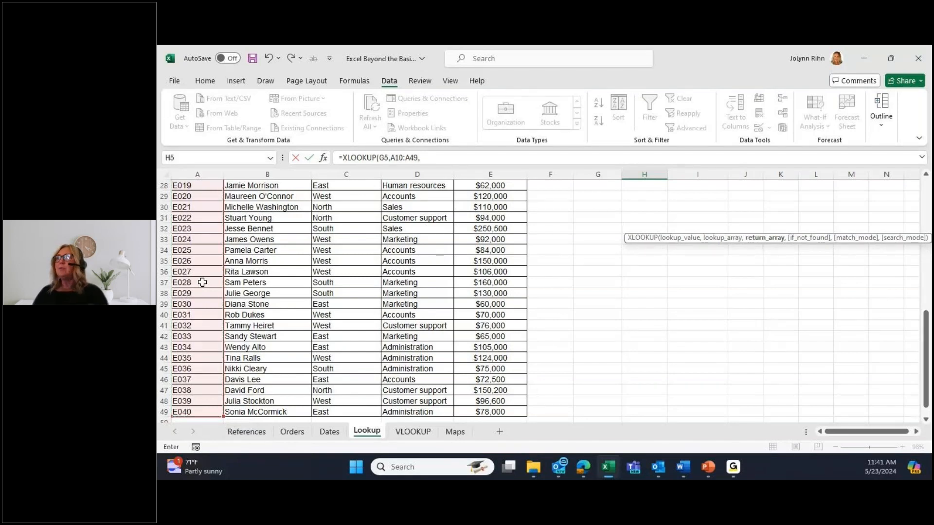
pyautogui.scroll(6, 555, 243)
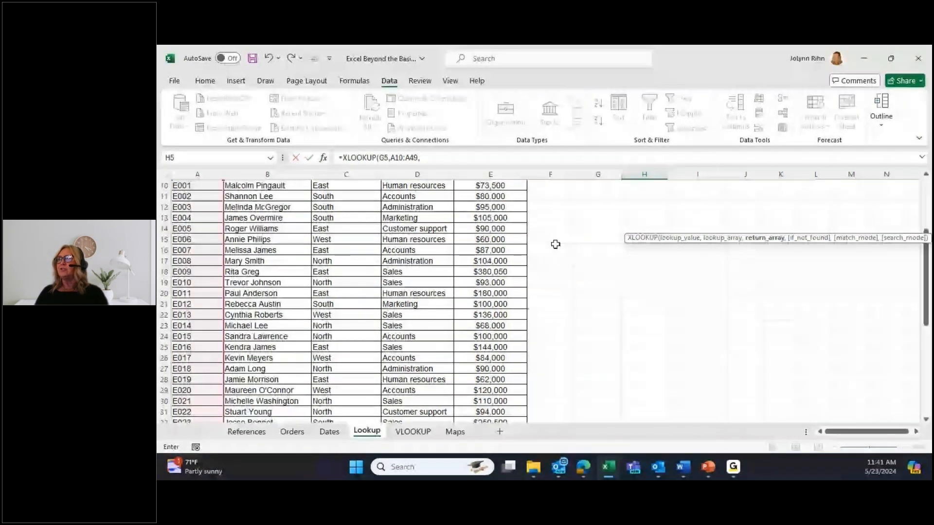
pyautogui.scroll(3, 556, 243)
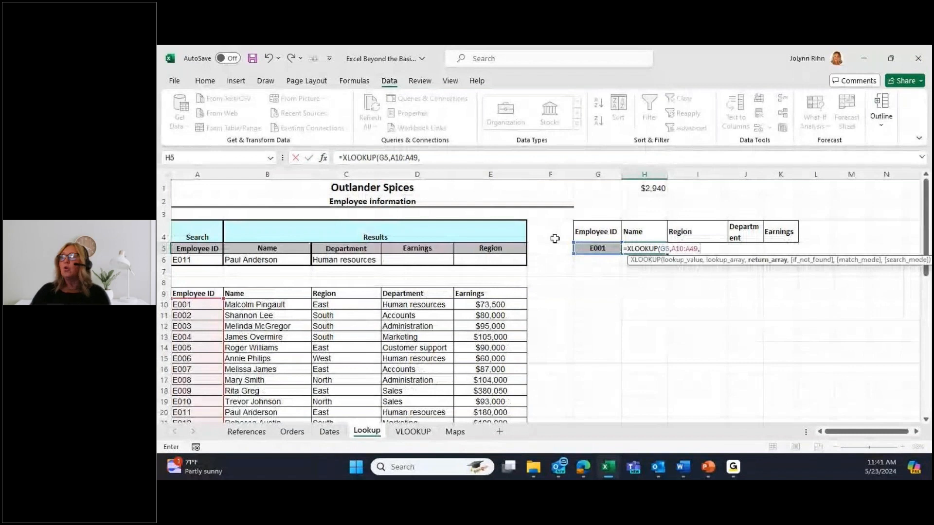
# Set the return array of the H5 formula to B10:E49, leaving a single comma between the two arrays
pyautogui.write(',')
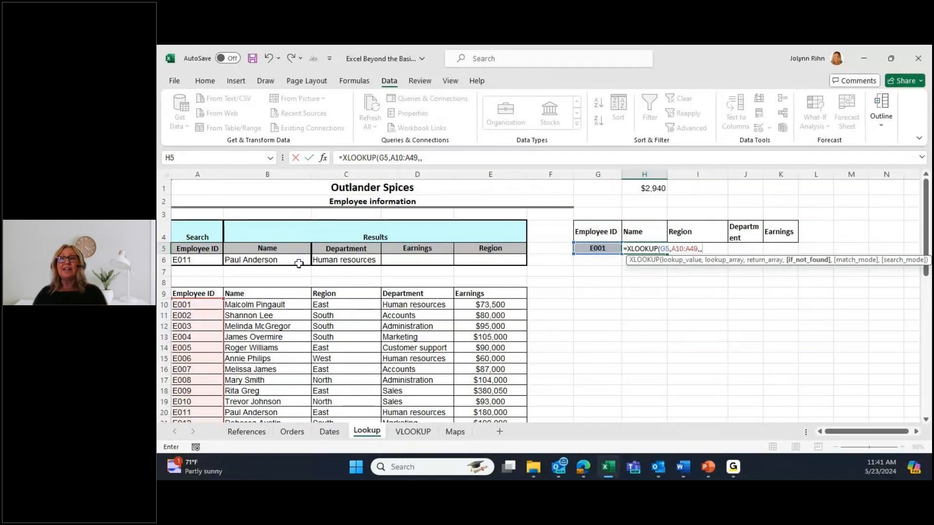
pyautogui.moveTo(262, 304); pyautogui.dragTo(486, 301)
pyautogui.hotkey('ctrl', 'shift', 'Down')
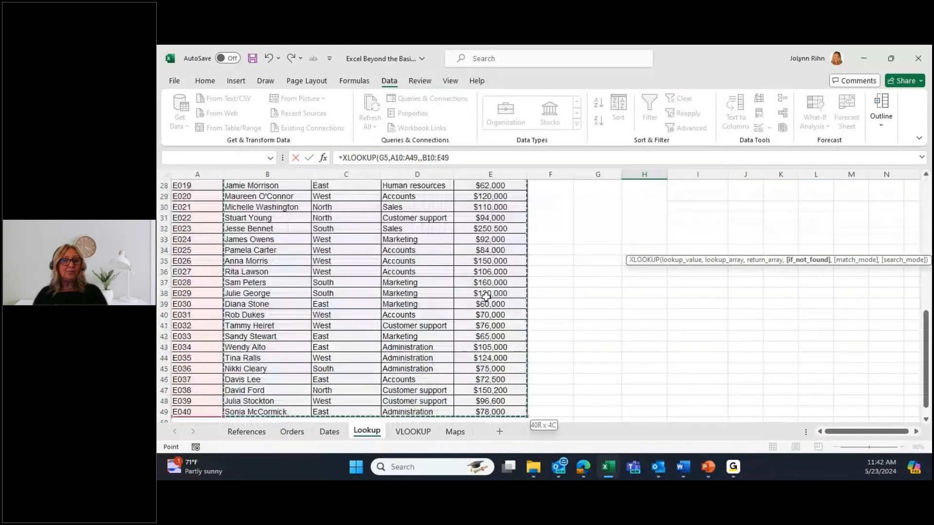
pyautogui.scroll(1, 600, 265)
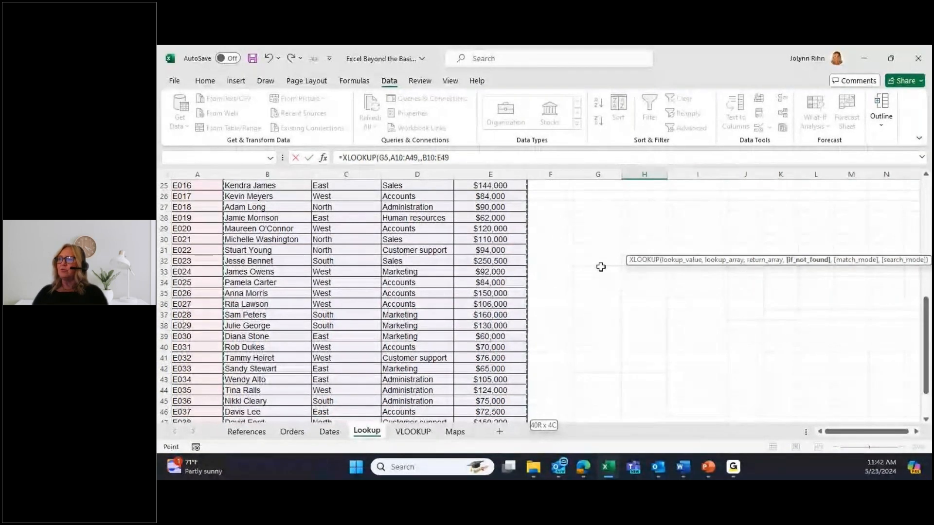
pyautogui.scroll(8, 601, 267)
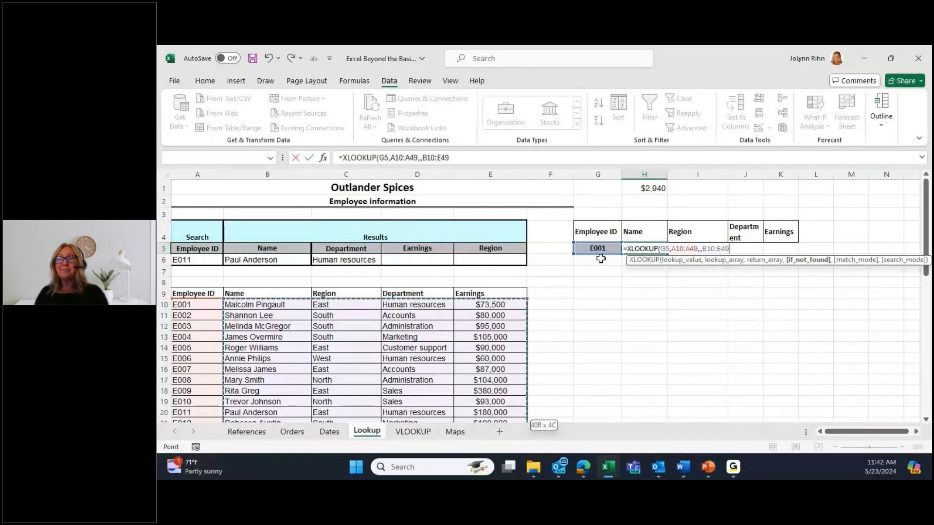
pyautogui.write(',')
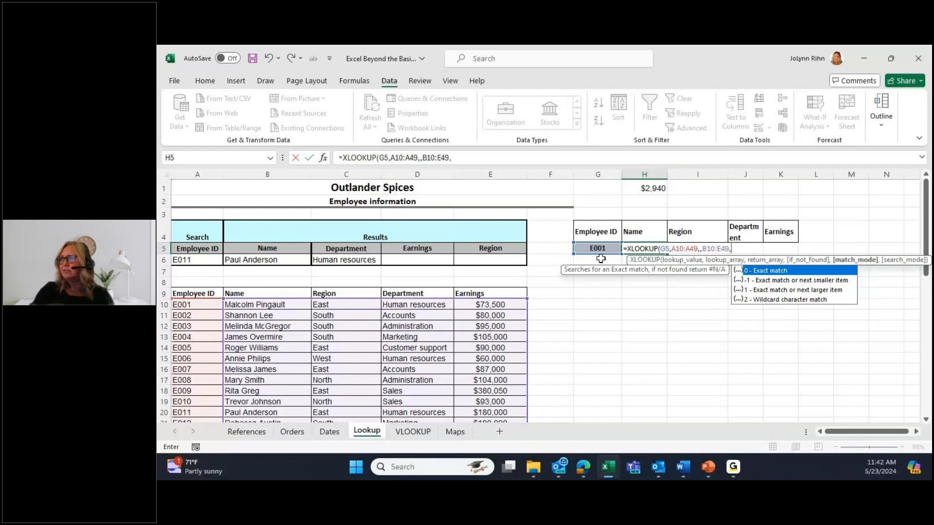
pyautogui.press('BackSpace')
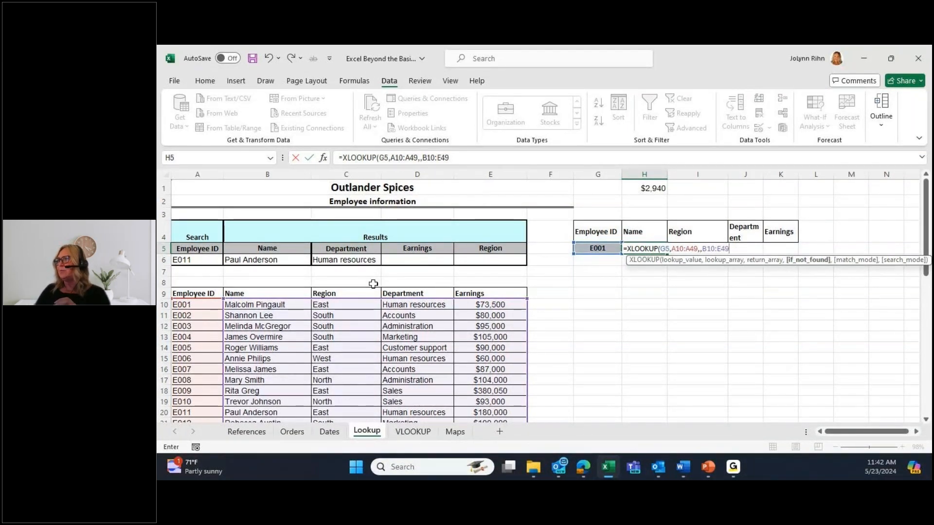
pyautogui.click(702, 249)
pyautogui.press('BackSpace')
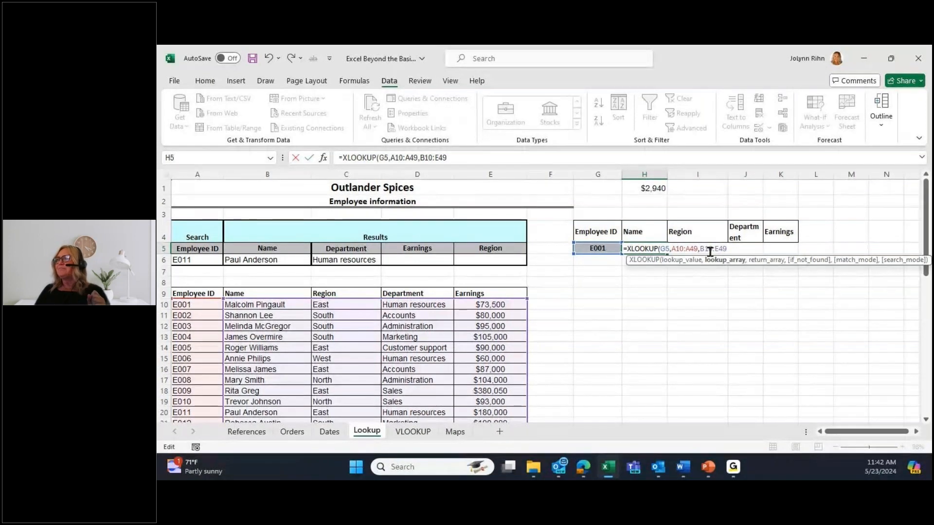
pyautogui.click(762, 250)
# Complete the H5 formula with the not-found text "Emp ID not found" and match mode 0 for an exact match
pyautogui.write(',')
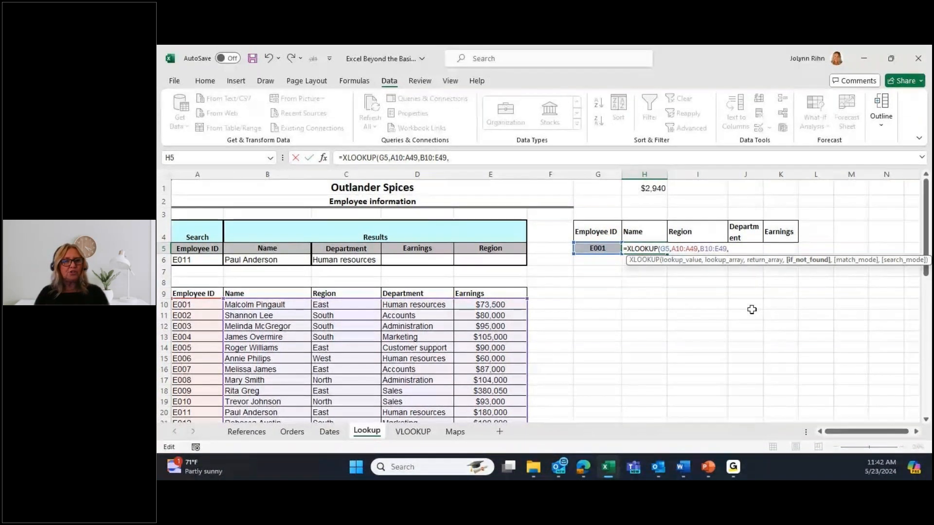
pyautogui.write('"Emp ID not found"')
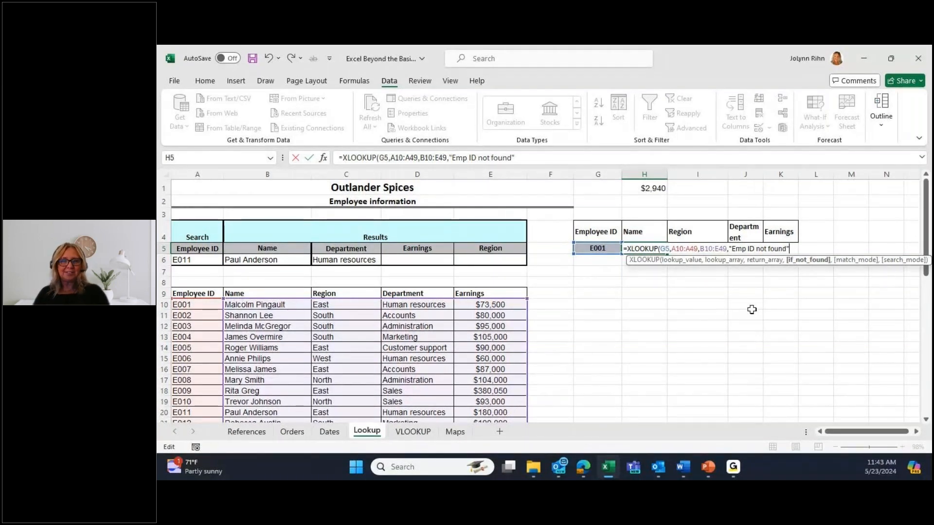
pyautogui.write(',')
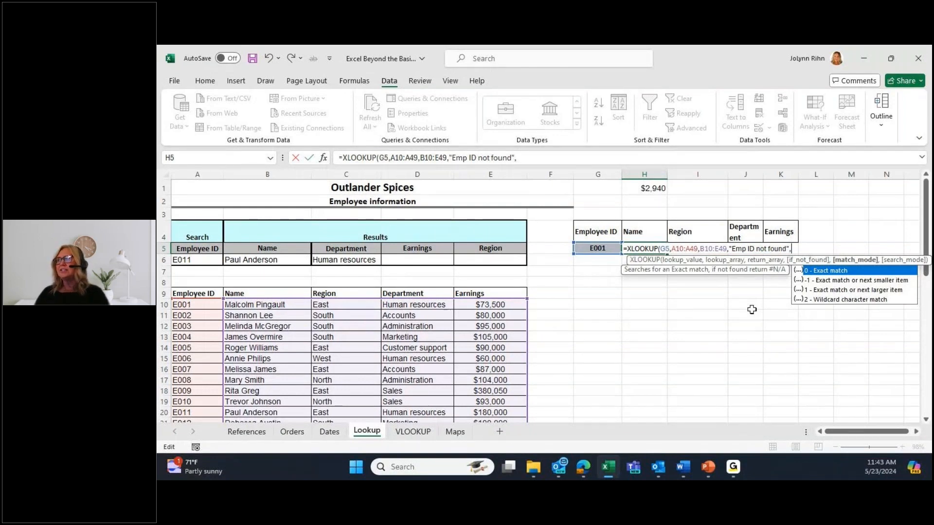
pyautogui.write('0')
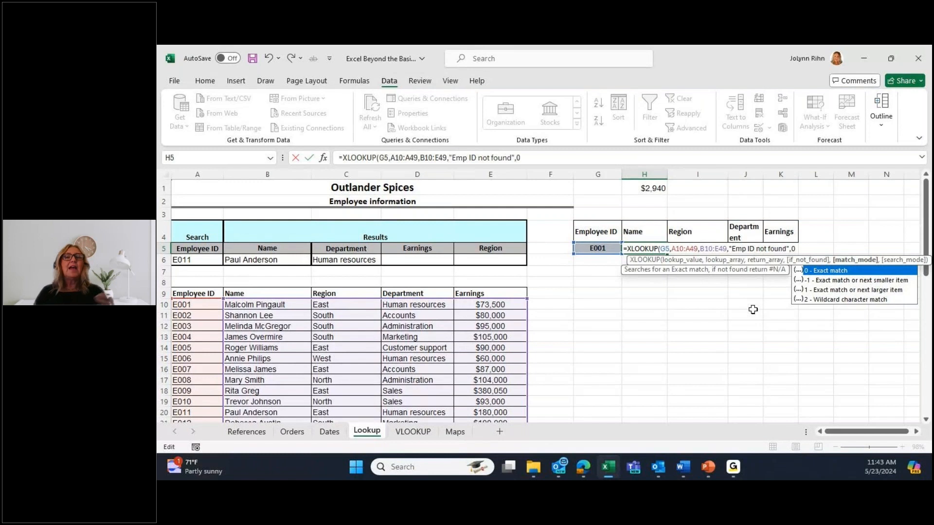
pyautogui.hotkey('ctrl', 'Return')
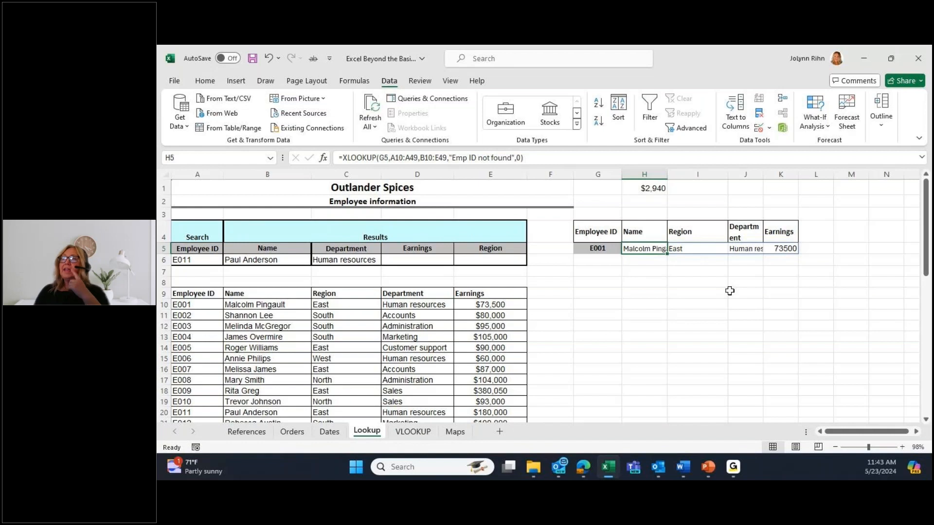
# Test the not-found text by changing the last digit of the employee ID in G5 to 0
pyautogui.click(608, 249)
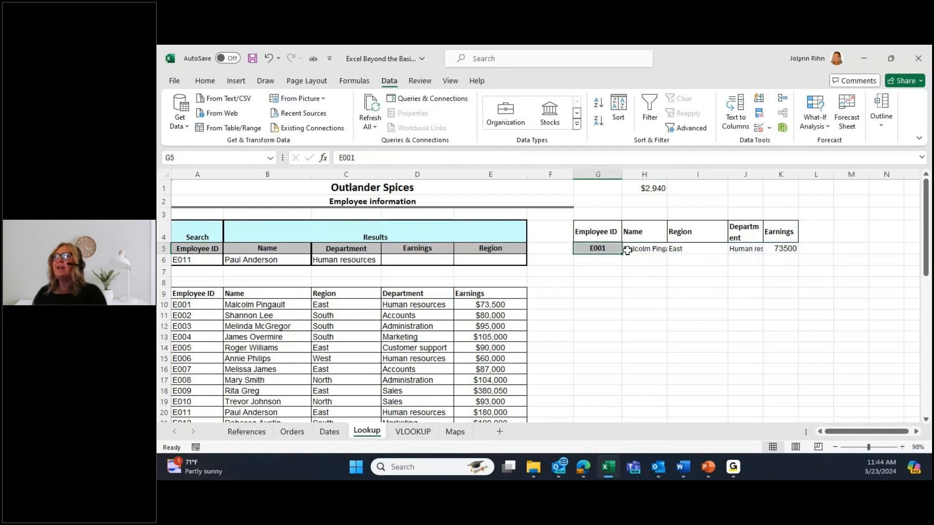
pyautogui.click(378, 159)
pyautogui.press('BackSpace')
pyautogui.write('0')
pyautogui.press('Return')
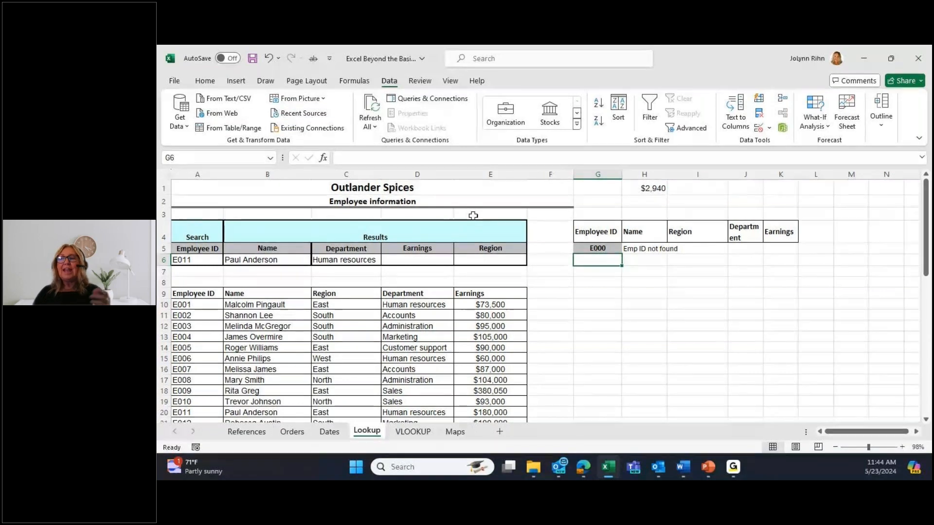
# Start an XLOOKUP formula in cell B6 of the VLOOKUP sheet with the purchase amount in A6 as the lookup value
pyautogui.click(413, 433)
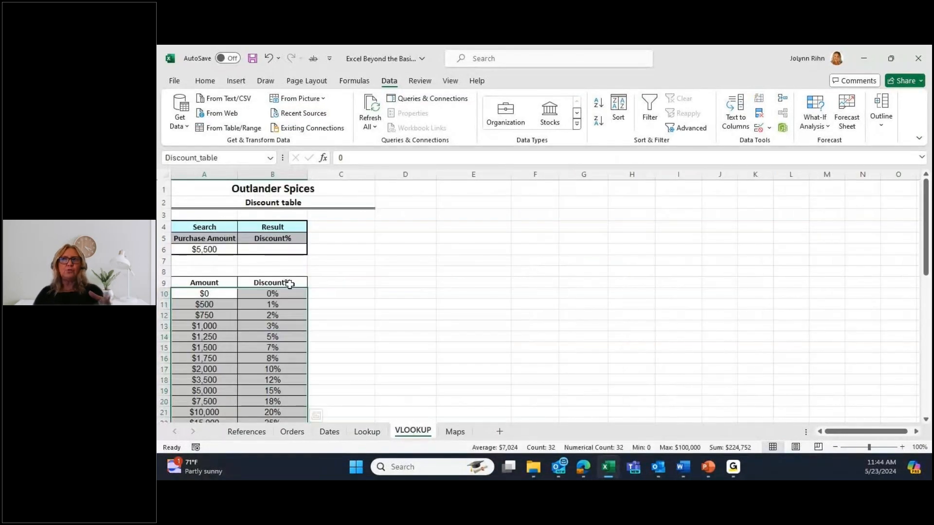
pyautogui.click(276, 248)
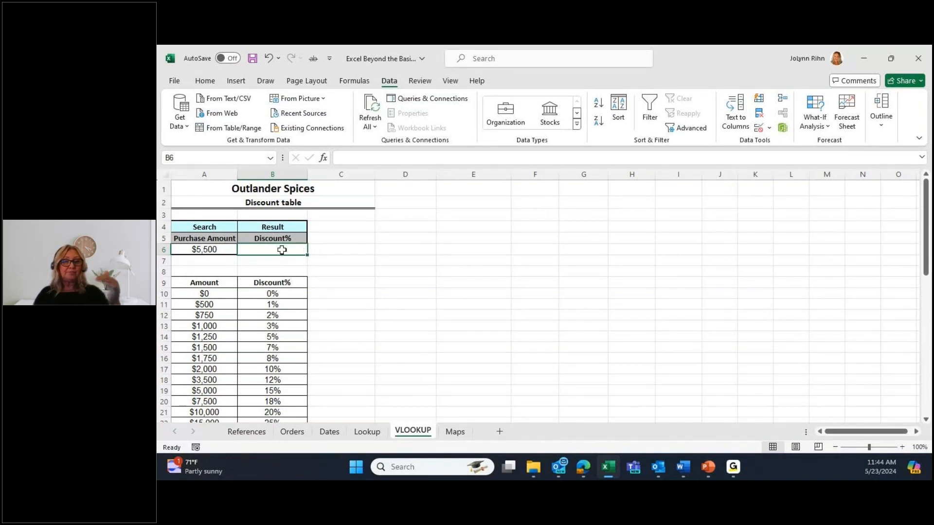
pyautogui.write('=x')
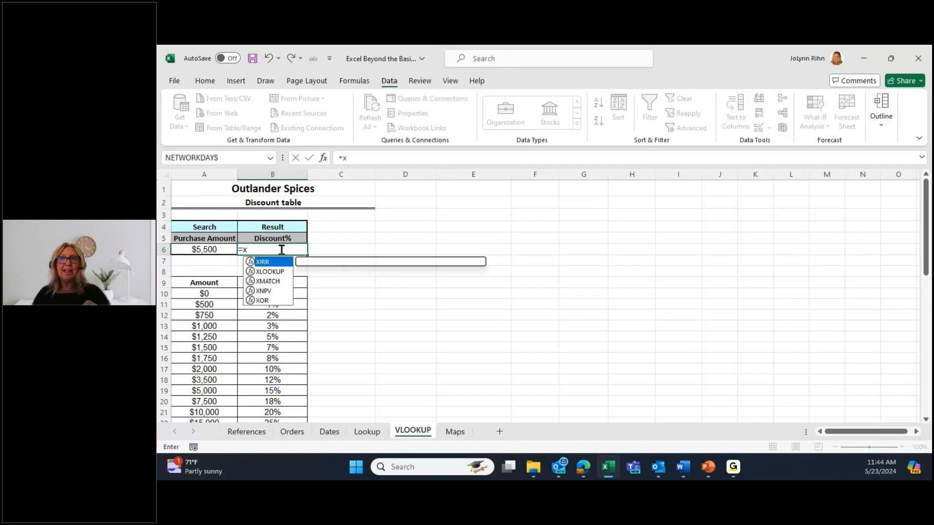
pyautogui.doubleClick(273, 271)
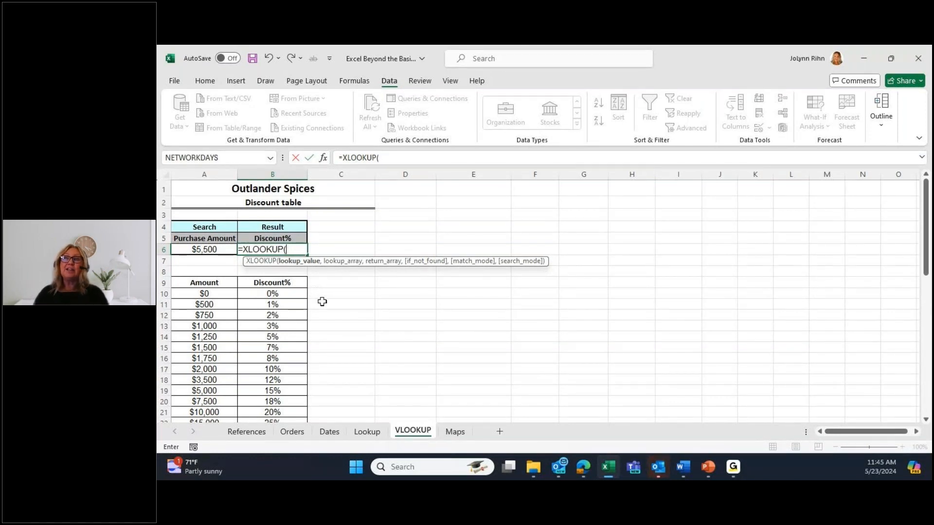
pyautogui.click(197, 249)
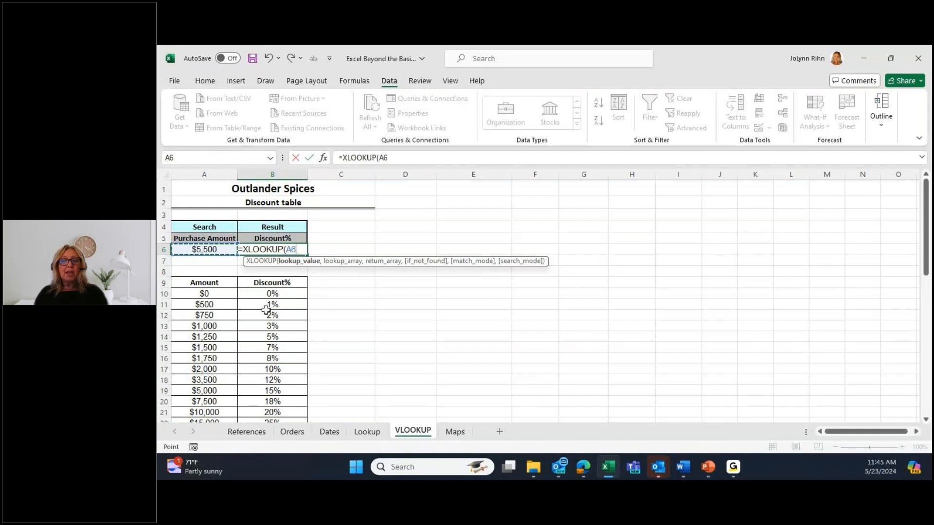
# Set the B6 formula's lookup array to A10:A25 and its return array to B10:B25
pyautogui.write(',')
pyautogui.moveTo(212, 296); pyautogui.dragTo(243, 398)
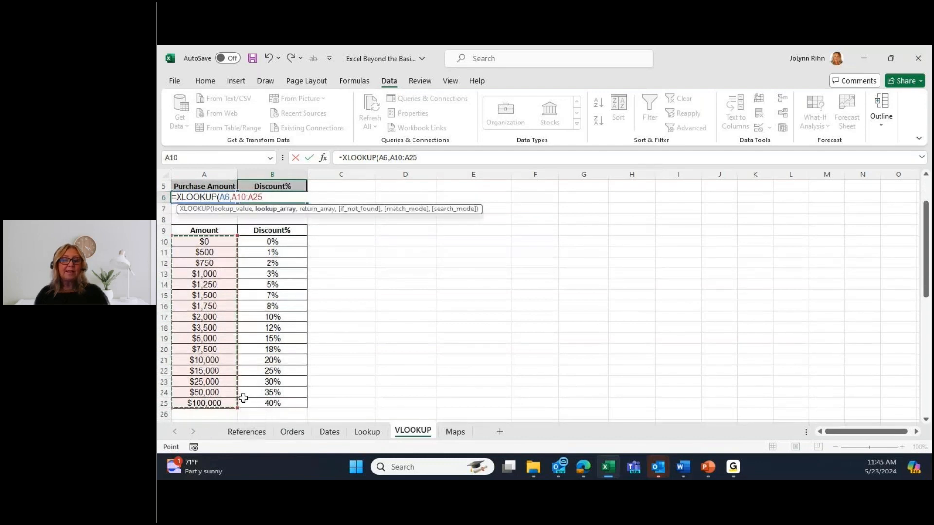
pyautogui.write(',')
pyautogui.click(289, 248)
pyautogui.moveTo(289, 248); pyautogui.dragTo(290, 402)
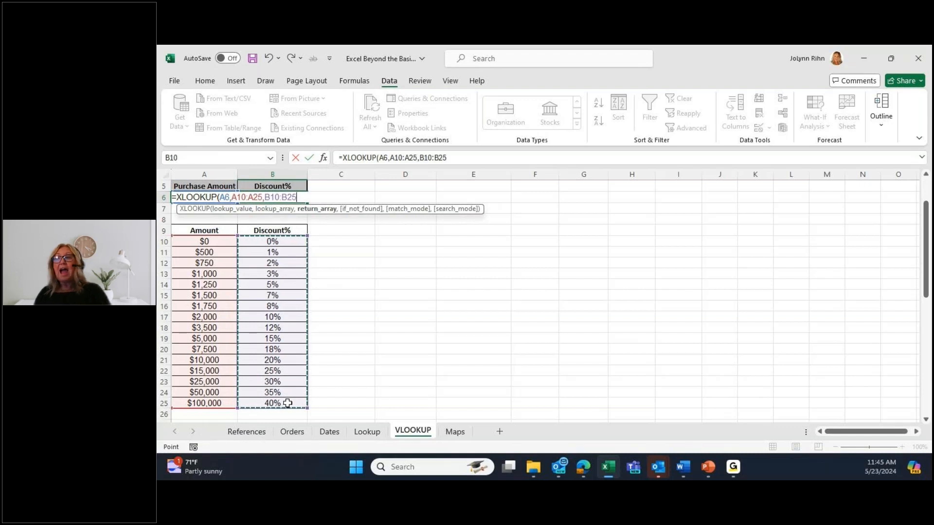
pyautogui.write(',')
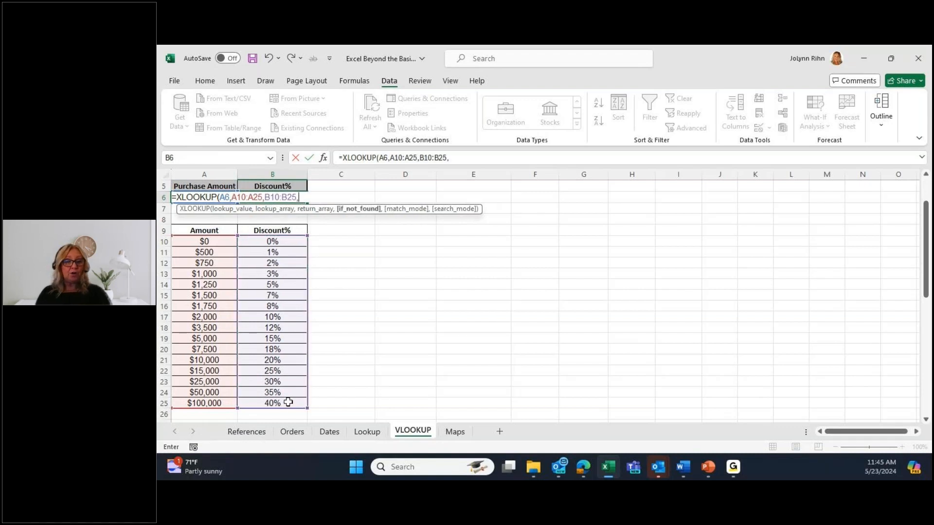
# Complete the B6 formula with the not-found text "Not valid" and match mode 1, and check the result against the discount table
pyautogui.write('"')
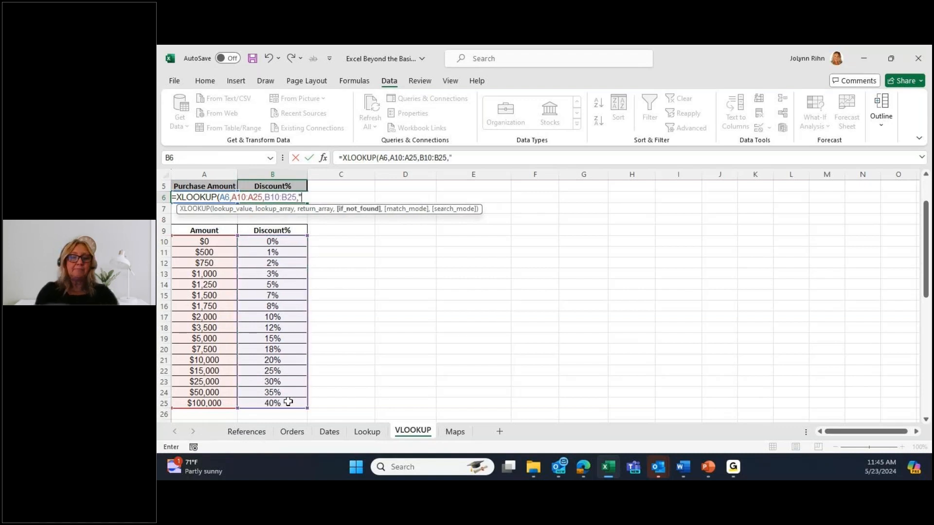
pyautogui.write('Not va')
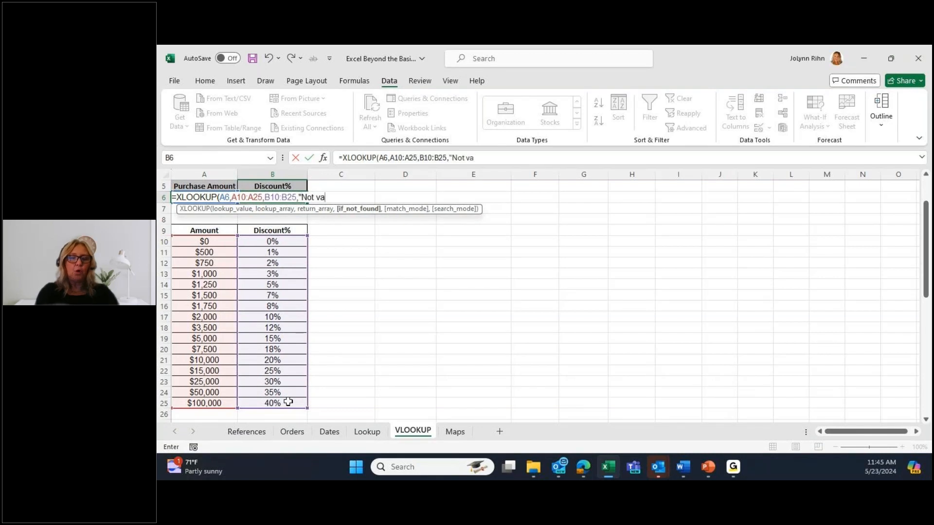
pyautogui.write('lid",')
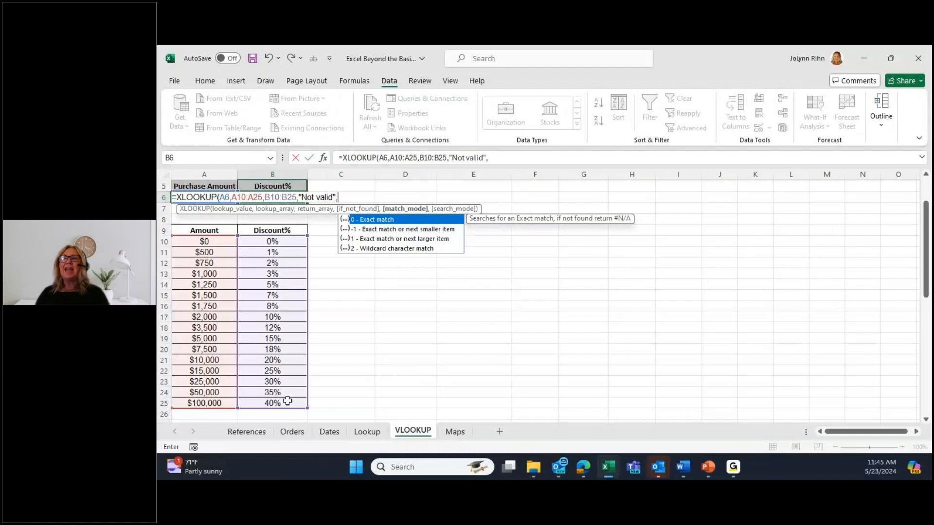
pyautogui.doubleClick(406, 239)
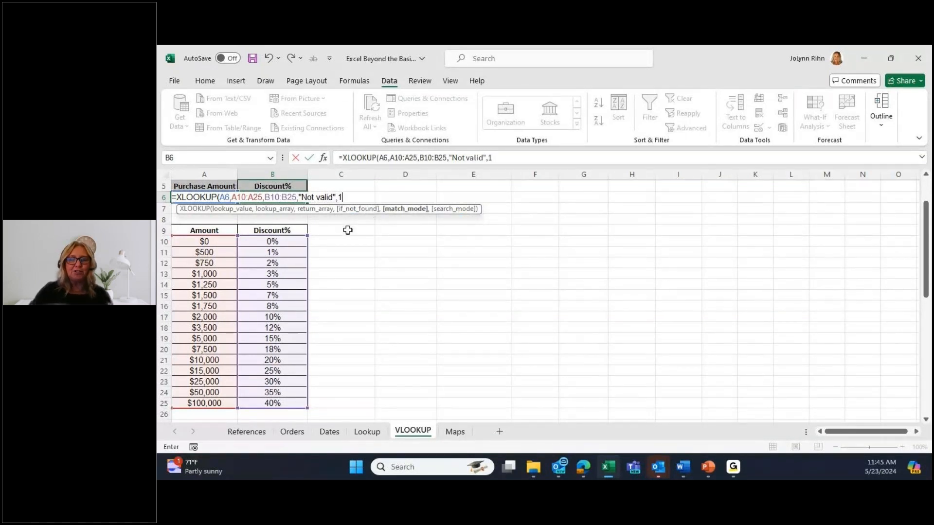
pyautogui.hotkey('ctrl', 'Return')
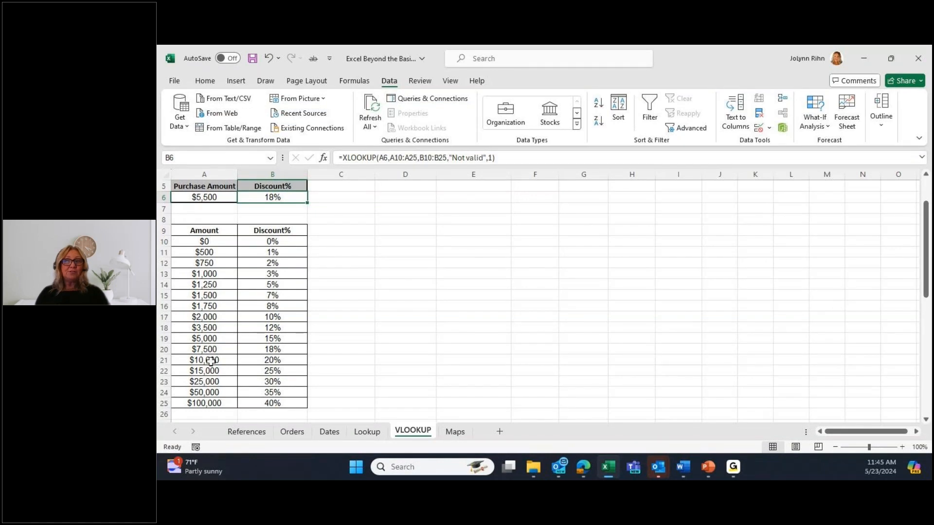
pyautogui.click(286, 339)
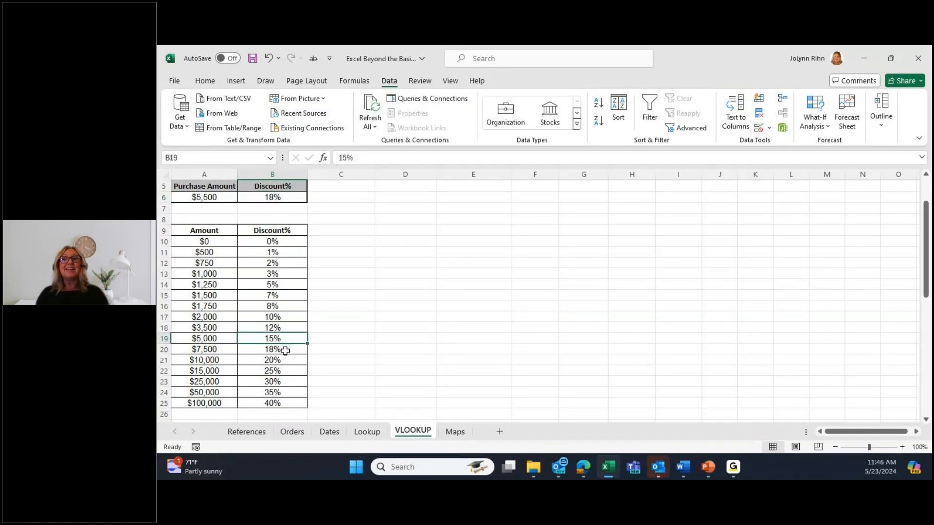
pyautogui.click(286, 360)
pyautogui.click(286, 351)
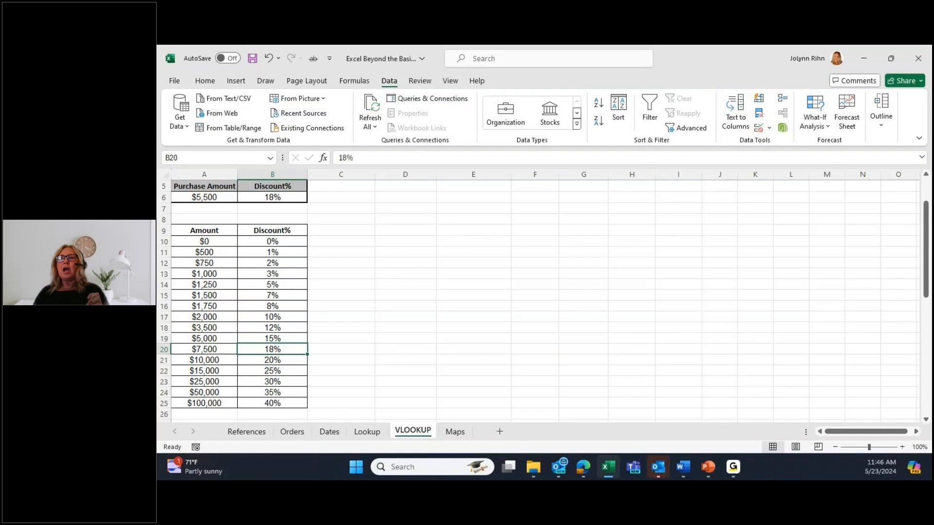
# Select the names and quarterly figures in A4:E9 on the References sheet and open Quick Analysis for them
pyautogui.click(455, 432)
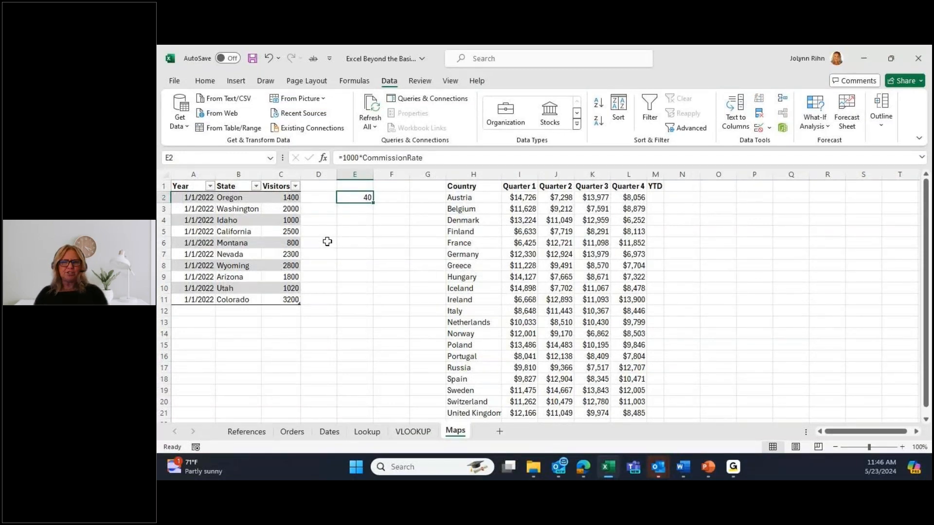
pyautogui.click(246, 431)
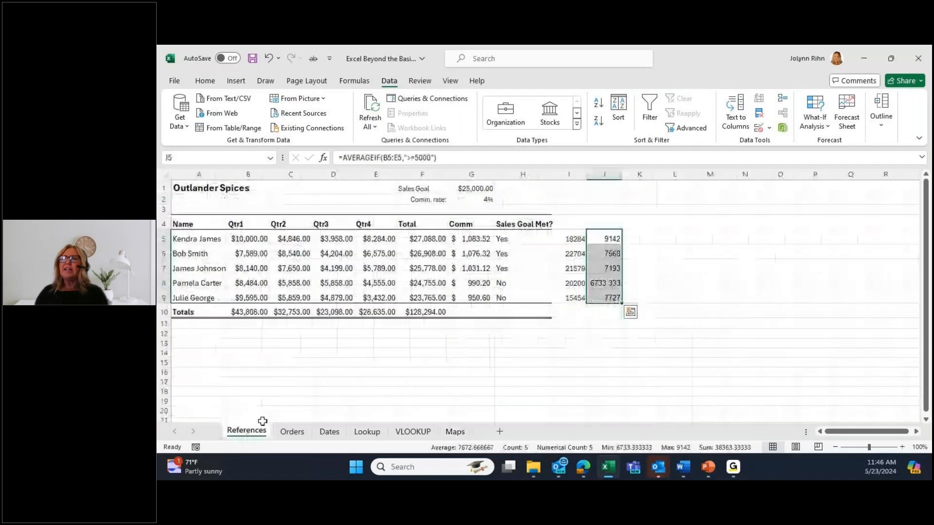
pyautogui.moveTo(199, 226); pyautogui.dragTo(380, 298)
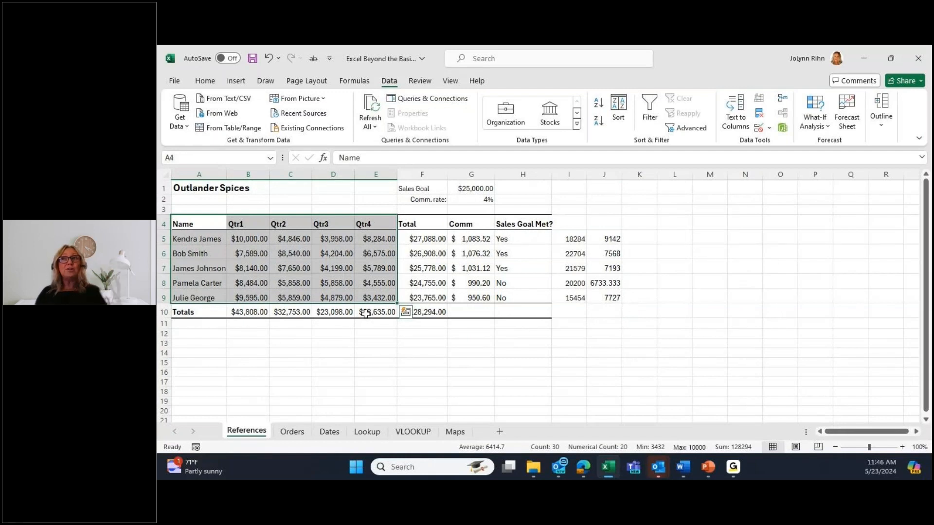
pyautogui.click(237, 83)
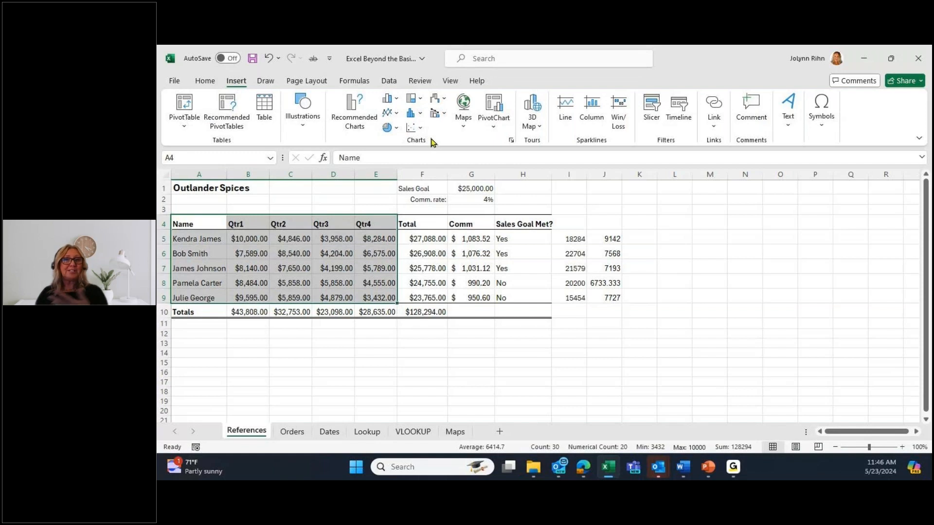
pyautogui.moveTo(407, 312)
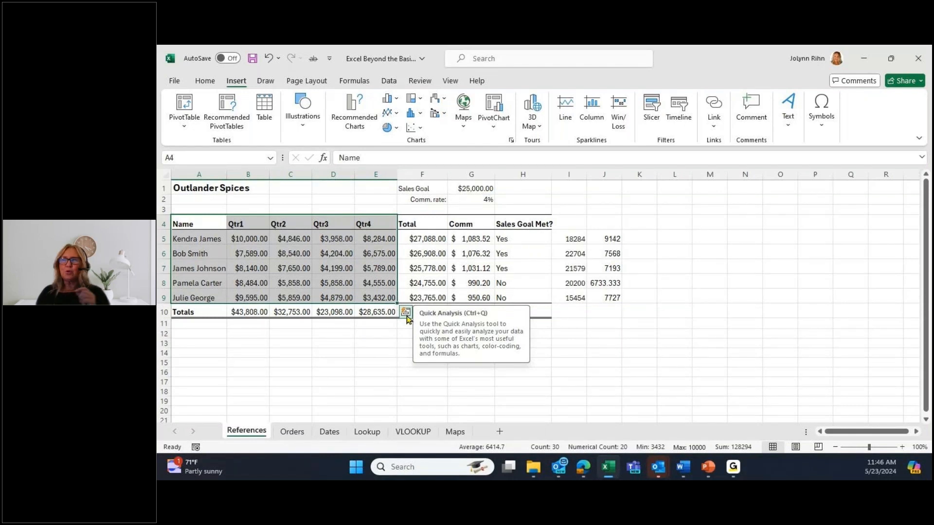
pyautogui.click(406, 314)
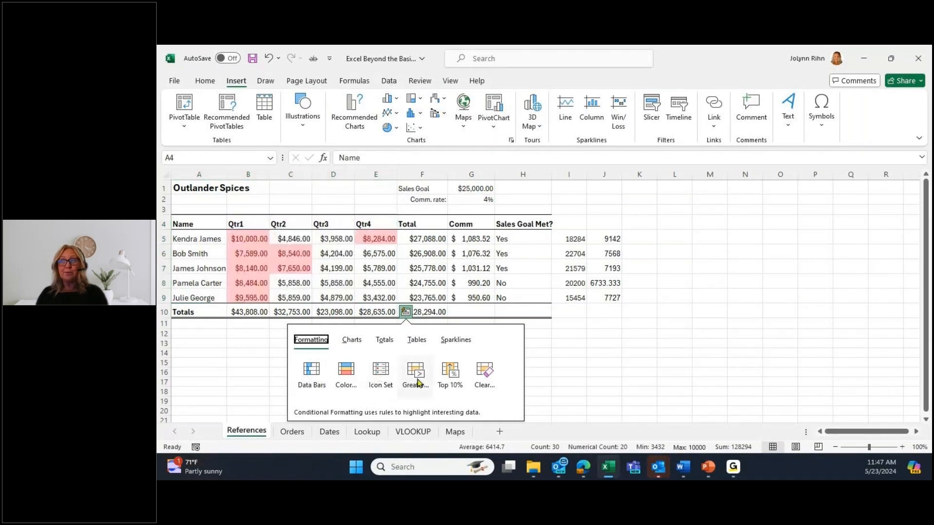
# Review the Quick Analysis options for charts, totals, tables and sparklines
pyautogui.click(354, 342)
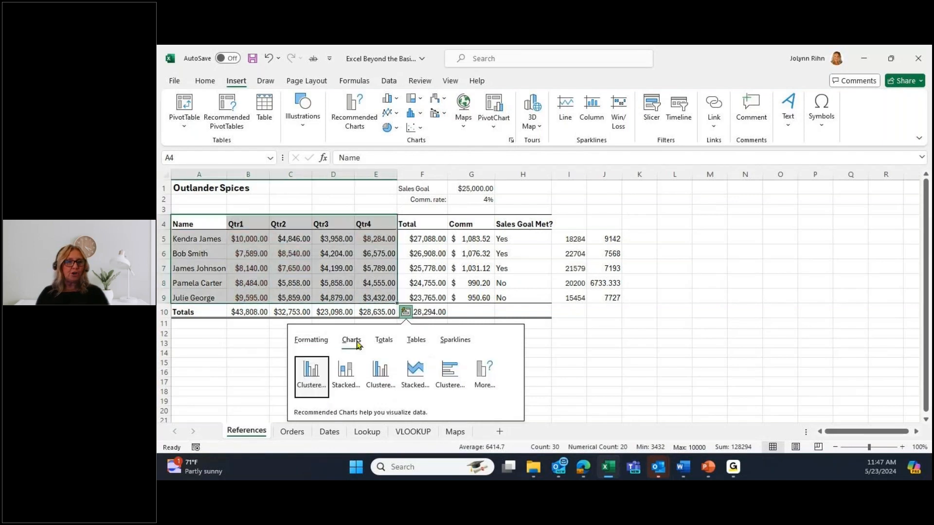
pyautogui.click(384, 340)
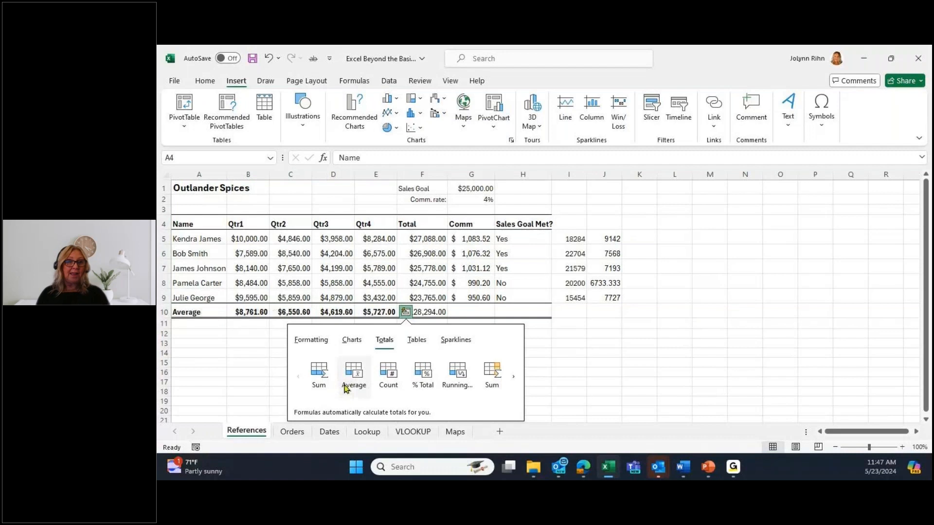
pyautogui.click(416, 341)
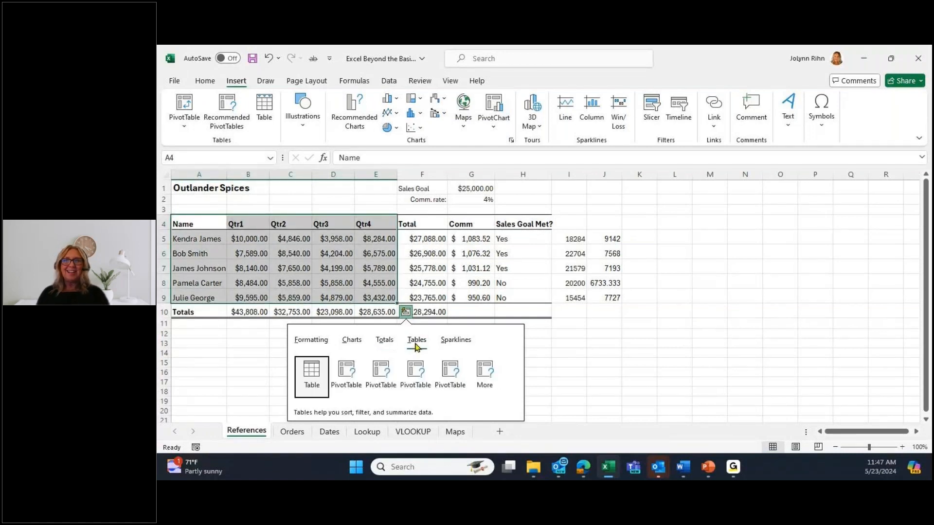
pyautogui.click(455, 343)
pyautogui.click(350, 342)
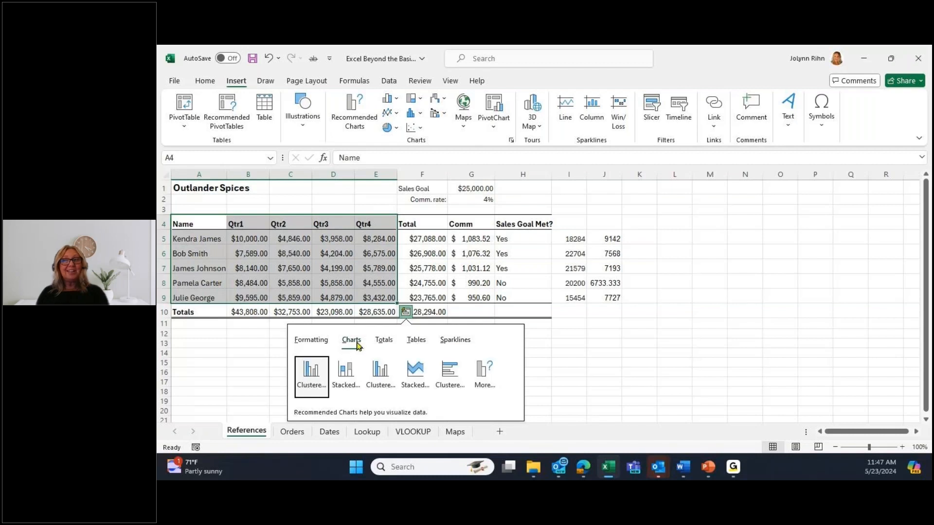
# Insert a clustered column chart of the selected data and place it, reduced in size, beside the table across about columns M to R
pyautogui.click(312, 384)
pyautogui.moveTo(490, 225); pyautogui.dragTo(721, 202)
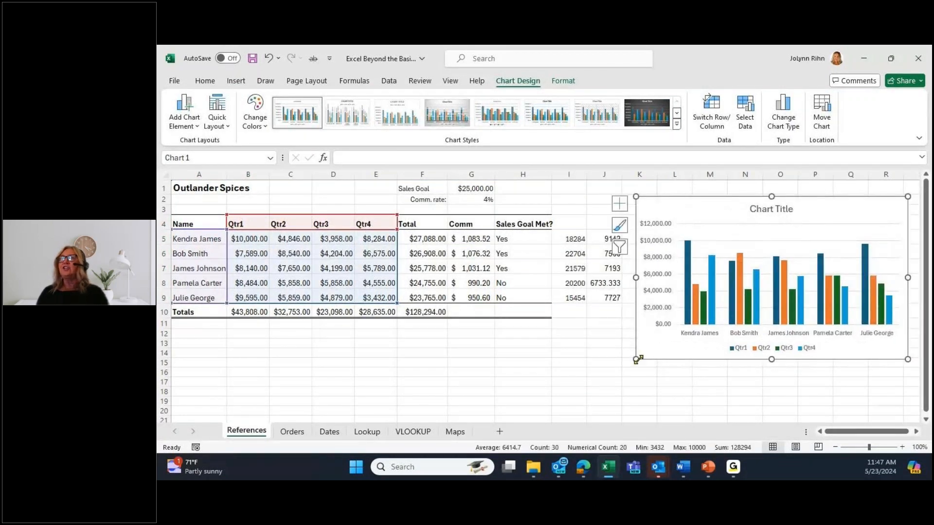
pyautogui.moveTo(637, 359); pyautogui.dragTo(688, 321)
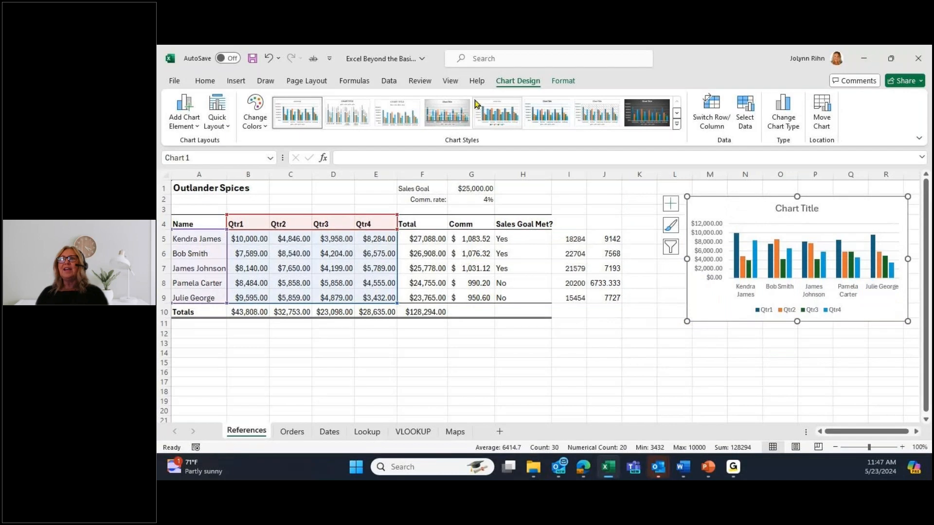
# Apply the second chart style to the column chart and preview the quick layouts without applying one
pyautogui.click(348, 114)
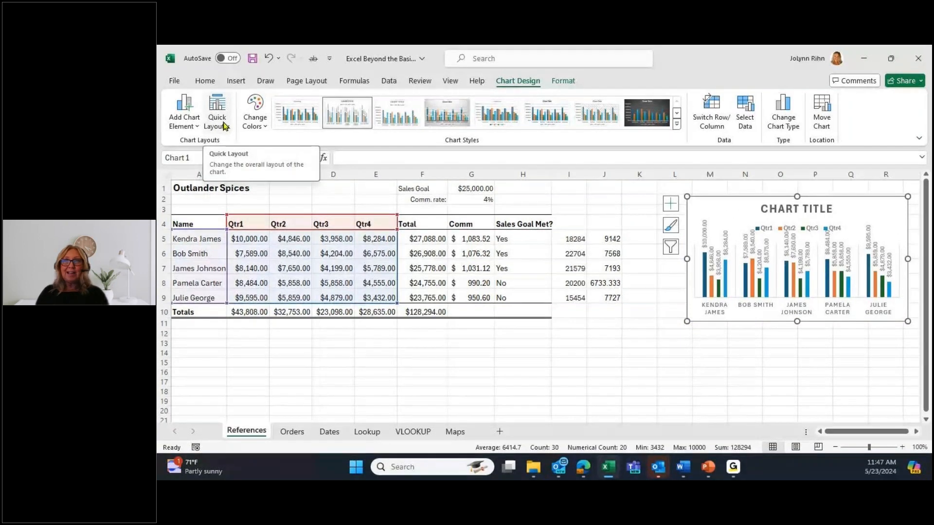
pyautogui.click(224, 126)
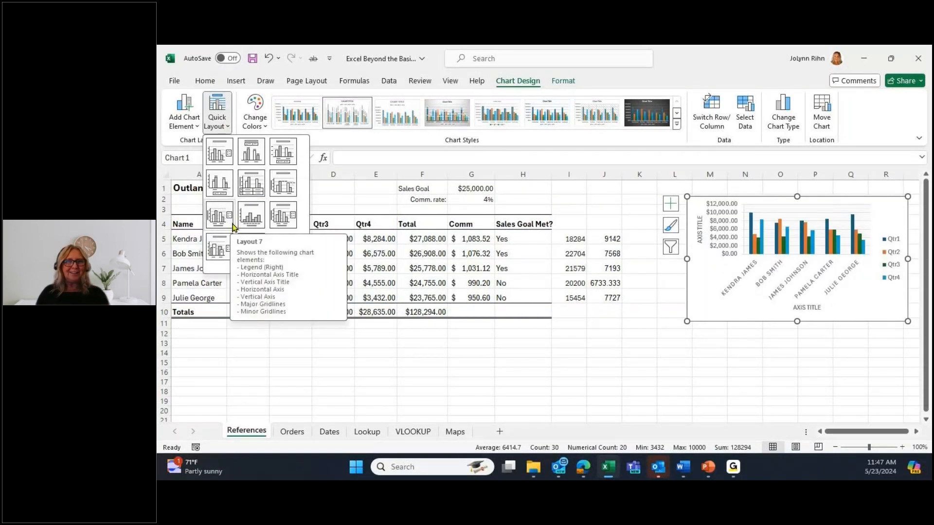
pyautogui.click(487, 372)
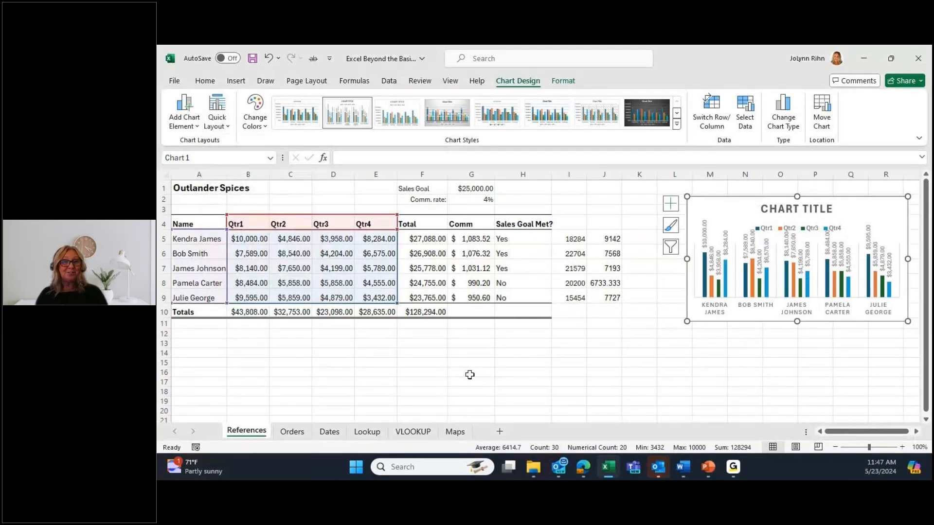
pyautogui.click(470, 375)
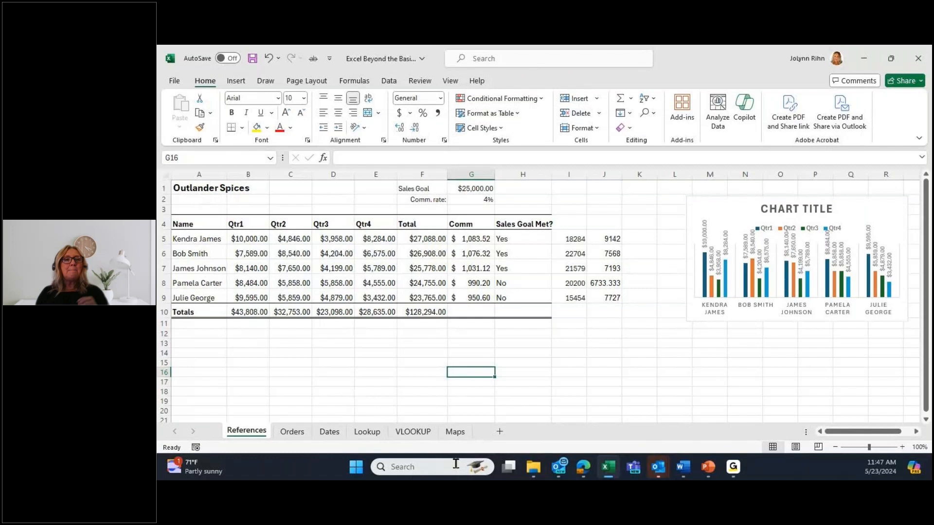
# Insert a filled map chart from the Year, State and Visitors table in A1:C11 on the Maps sheet
pyautogui.click(457, 432)
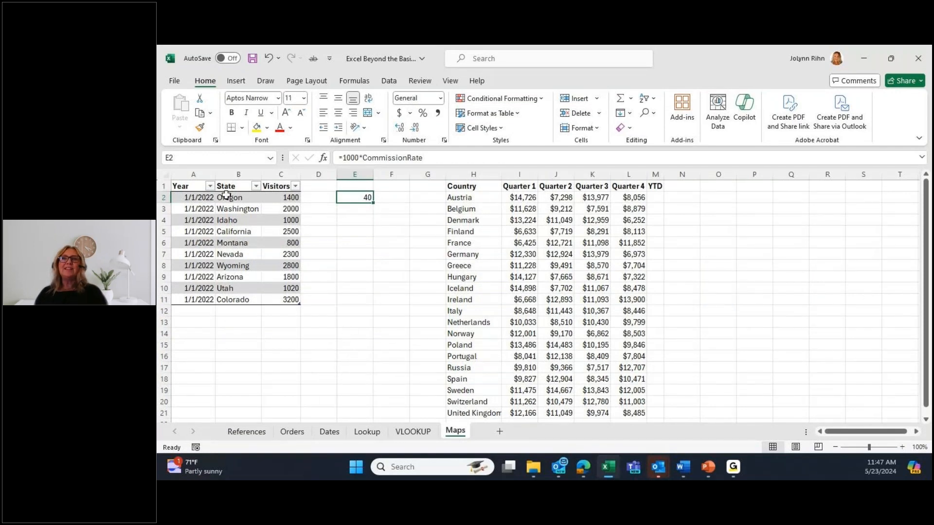
pyautogui.moveTo(181, 187); pyautogui.dragTo(281, 299)
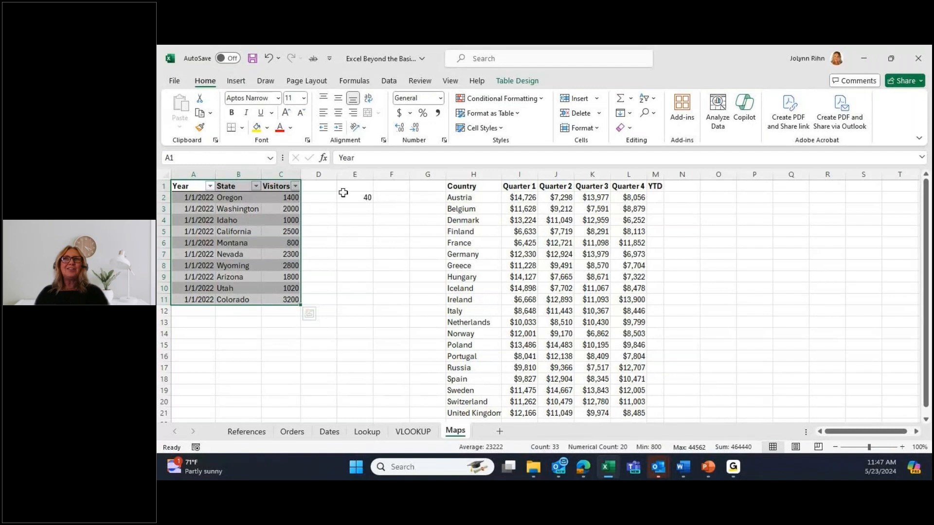
pyautogui.click(233, 81)
pyautogui.click(465, 120)
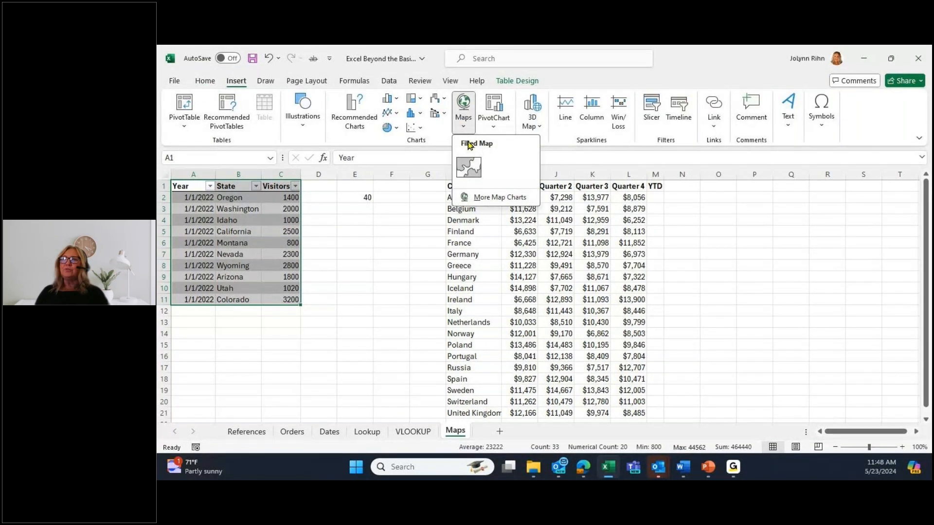
pyautogui.click(469, 167)
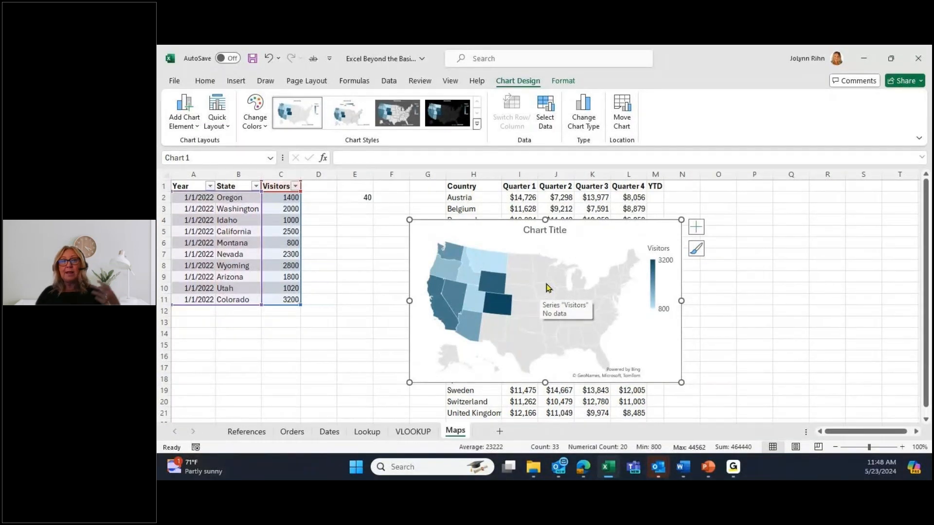
# Move the map chart below the visitors table, preview its quick layouts, and apply the third, dark grey chart style
pyautogui.moveTo(605, 233); pyautogui.dragTo(379, 327)
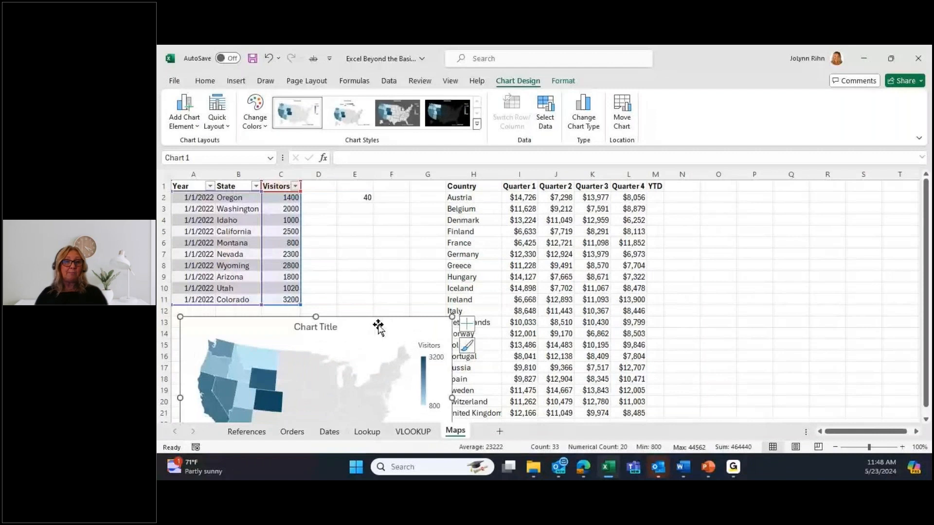
pyautogui.scroll(-3, 379, 331)
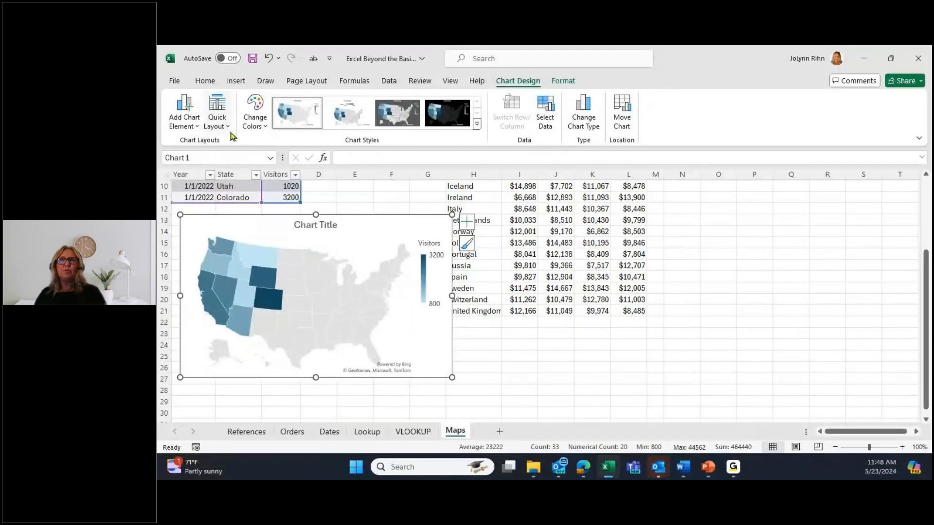
pyautogui.click(217, 121)
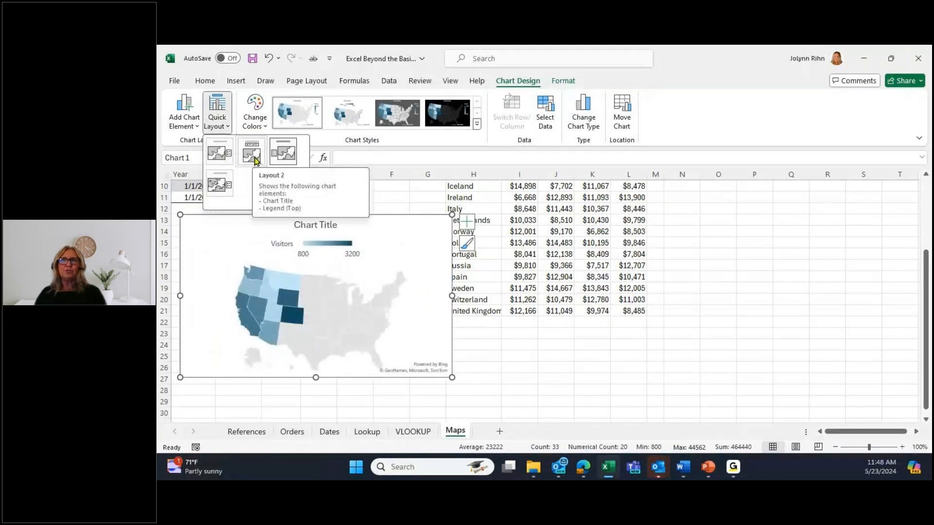
pyautogui.click(358, 126)
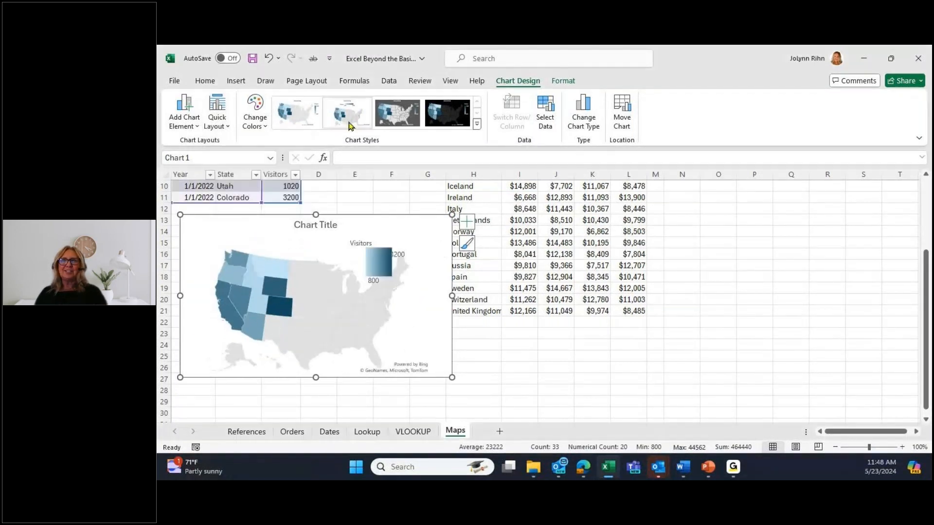
pyautogui.click(407, 125)
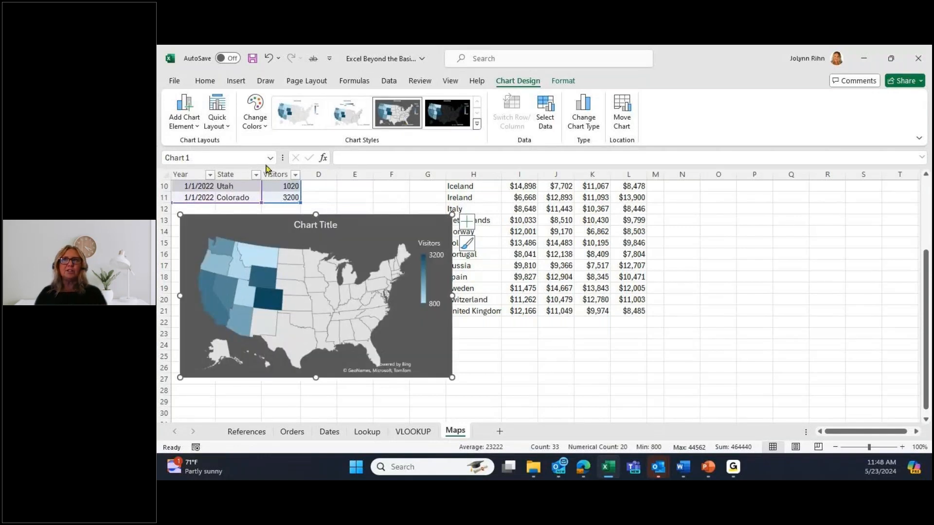
# Review the chart title, data label and legend options available for the map chart without adding any
pyautogui.click(186, 122)
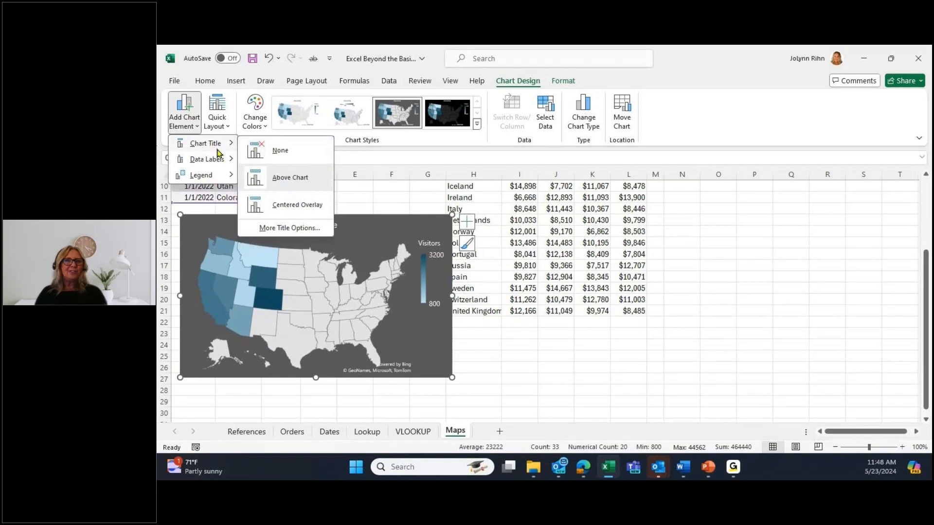
pyautogui.moveTo(203, 164)
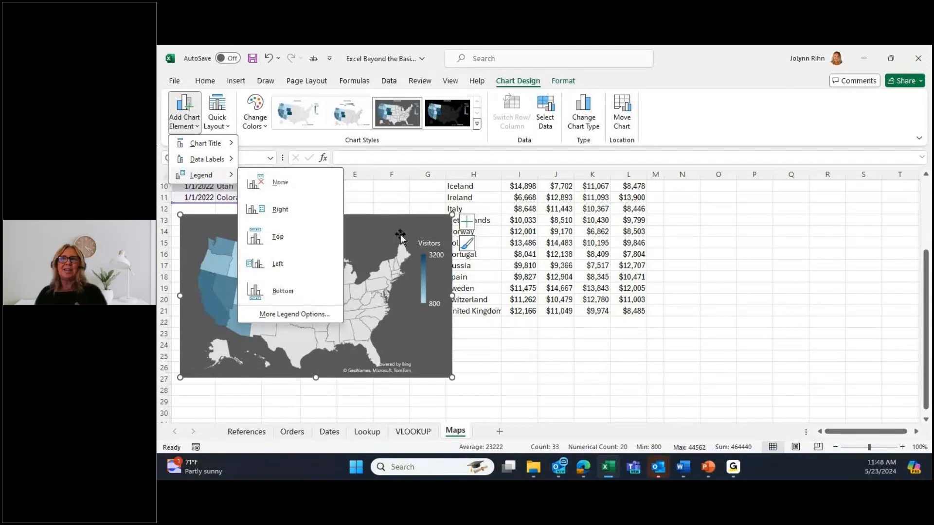
pyautogui.click(384, 233)
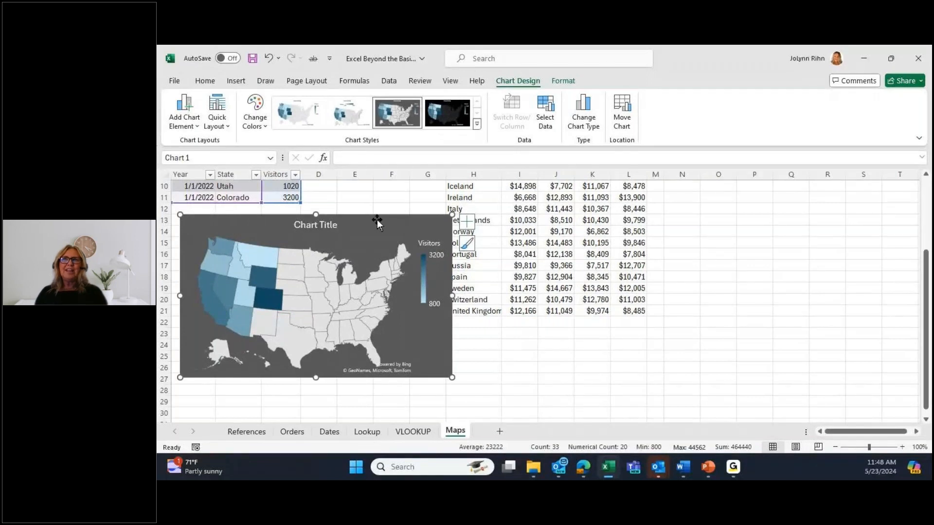
# Convert the state names in B2:B11 to the Geography data type
pyautogui.scroll(3, 352, 186)
pyautogui.click(319, 198)
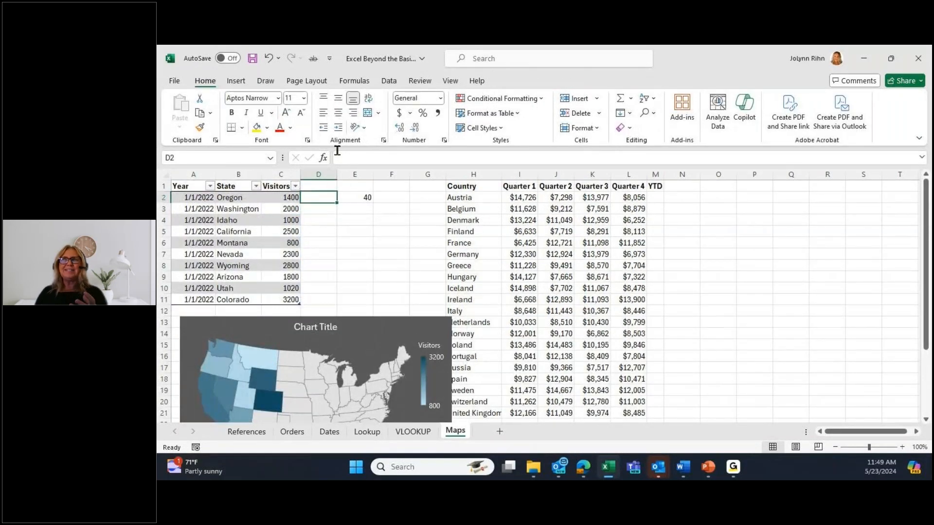
pyautogui.click(390, 81)
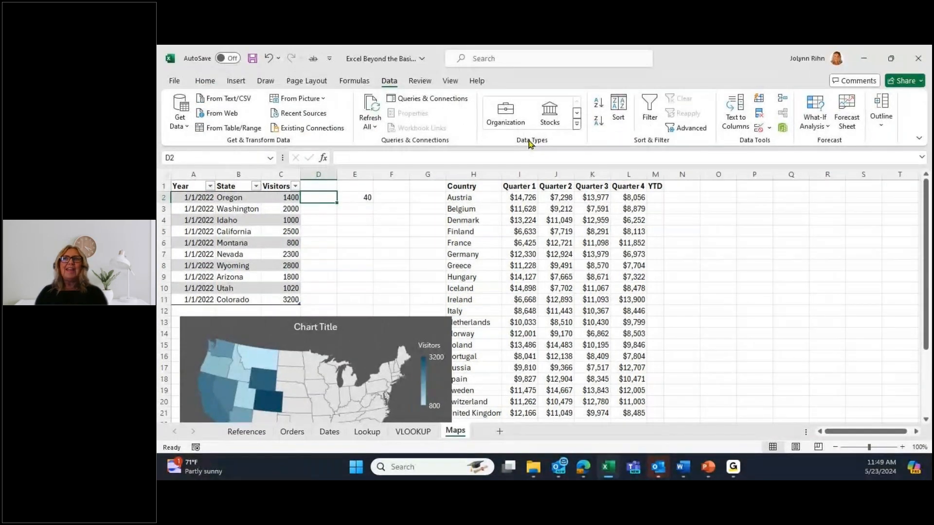
pyautogui.moveTo(229, 197); pyautogui.dragTo(234, 300)
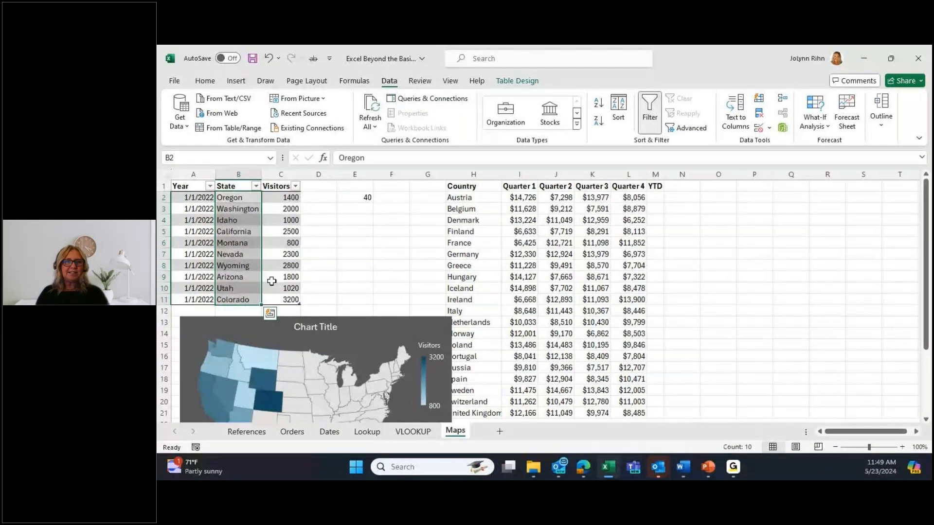
pyautogui.click(577, 124)
pyautogui.click(558, 169)
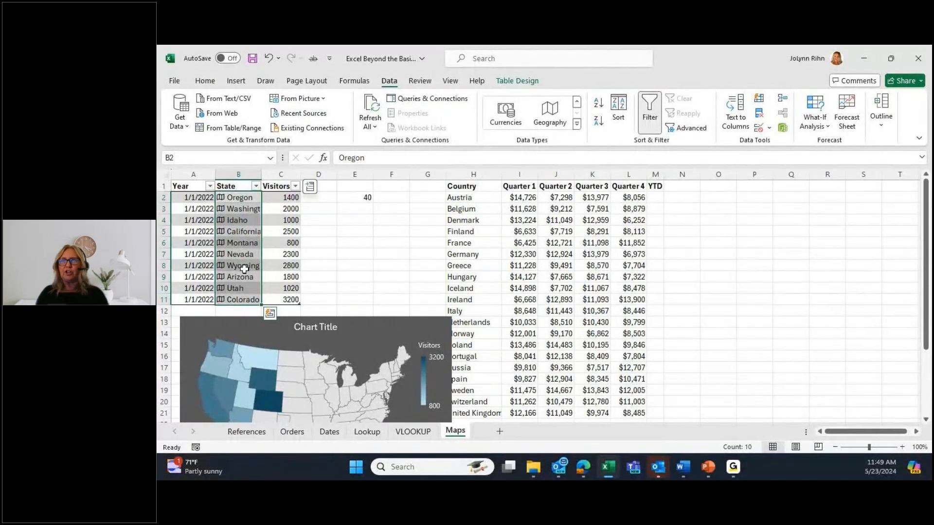
# Add Largest city and Population columns from the states' geography data and fit both column widths to their contents
pyautogui.click(311, 187)
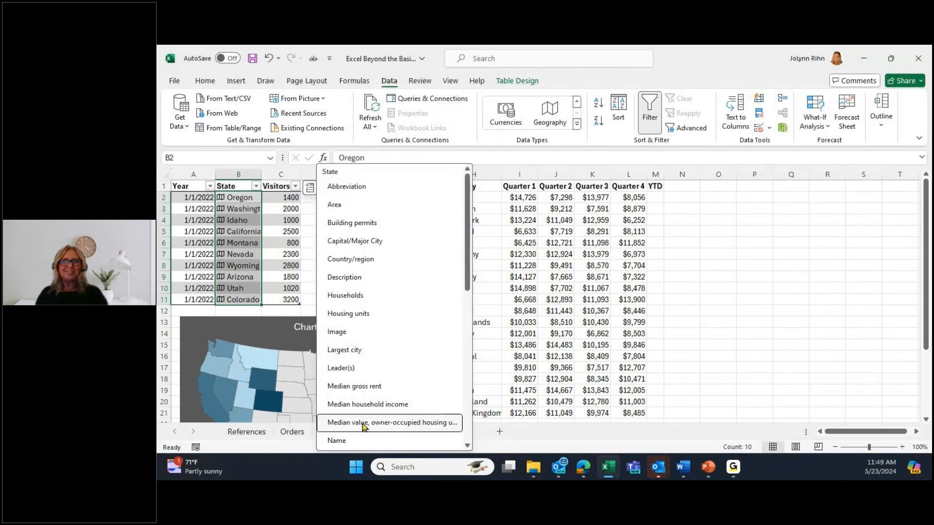
pyautogui.click(368, 354)
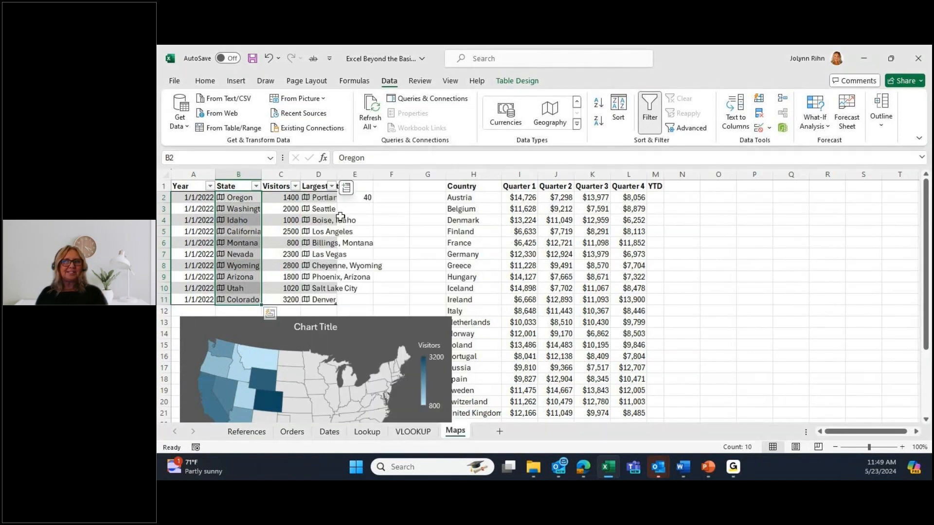
pyautogui.click(346, 188)
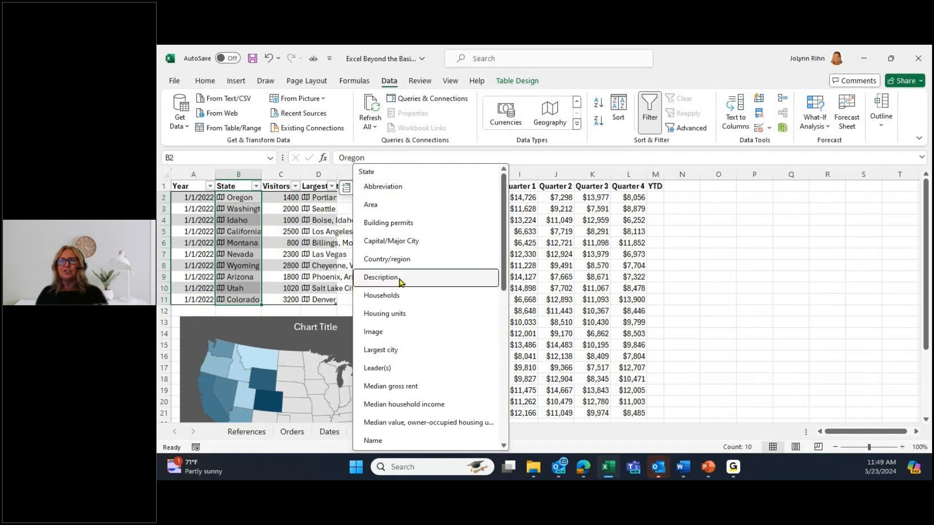
pyautogui.scroll(-2, 399, 289)
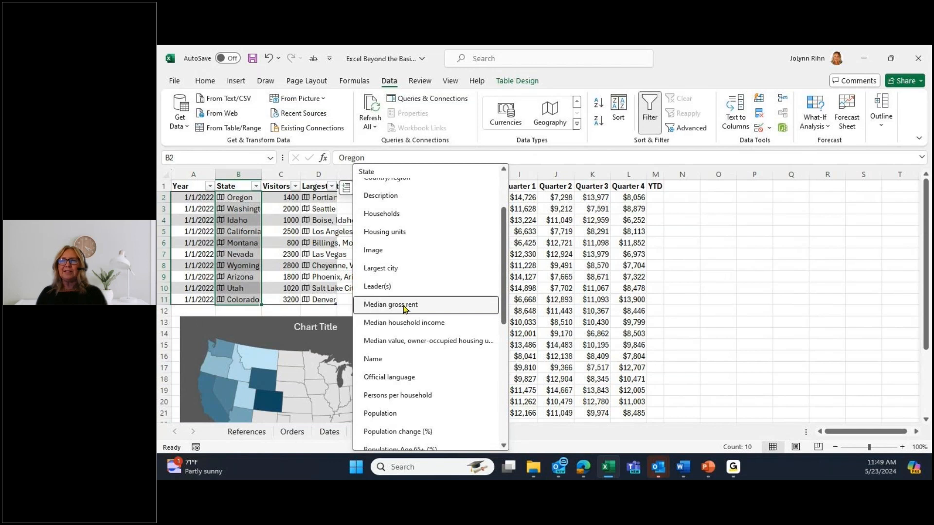
pyautogui.scroll(-1, 403, 309)
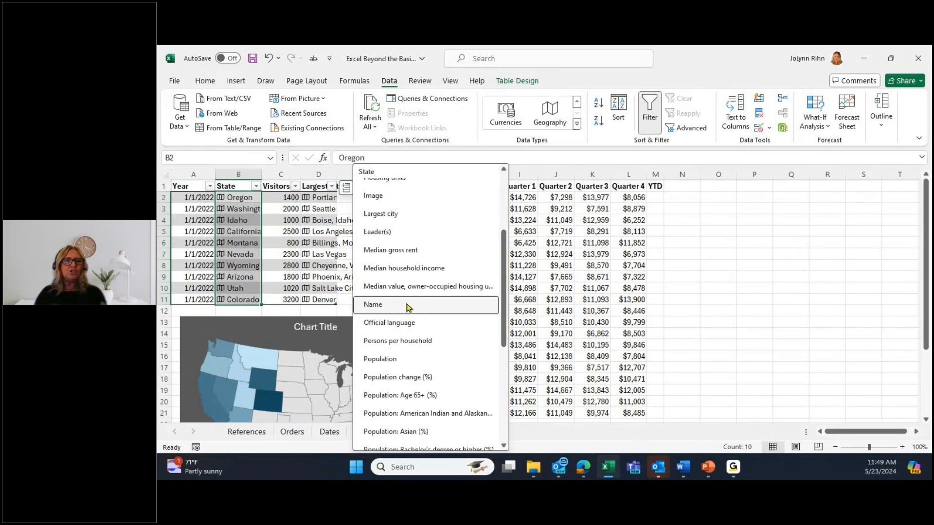
pyautogui.click(384, 361)
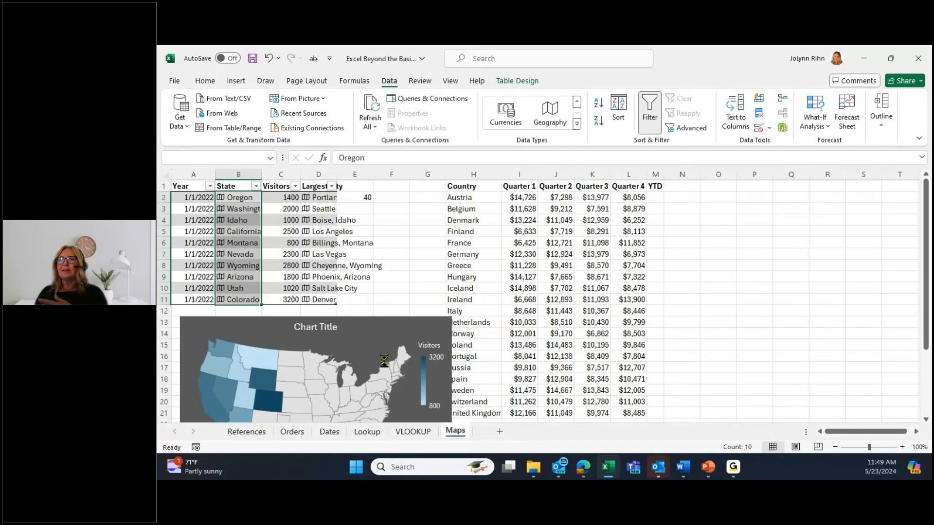
pyautogui.click(525, 287)
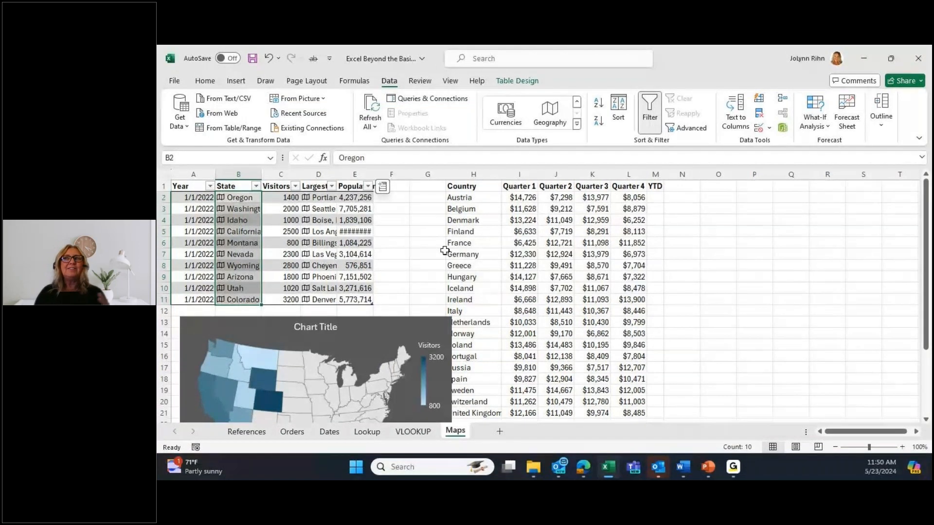
pyautogui.doubleClick(373, 174)
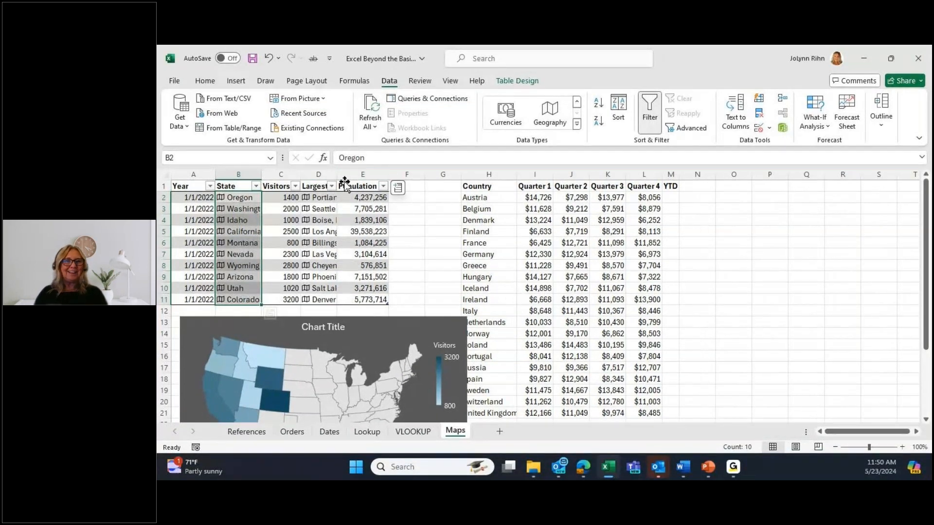
pyautogui.doubleClick(338, 174)
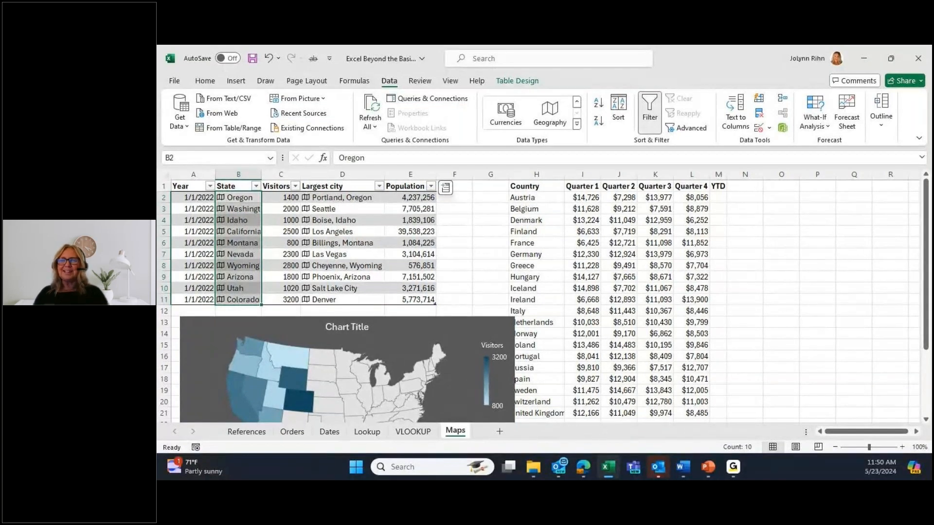
# Look through the order list on the Orders sheet and turn off its column filters
pyautogui.click(293, 432)
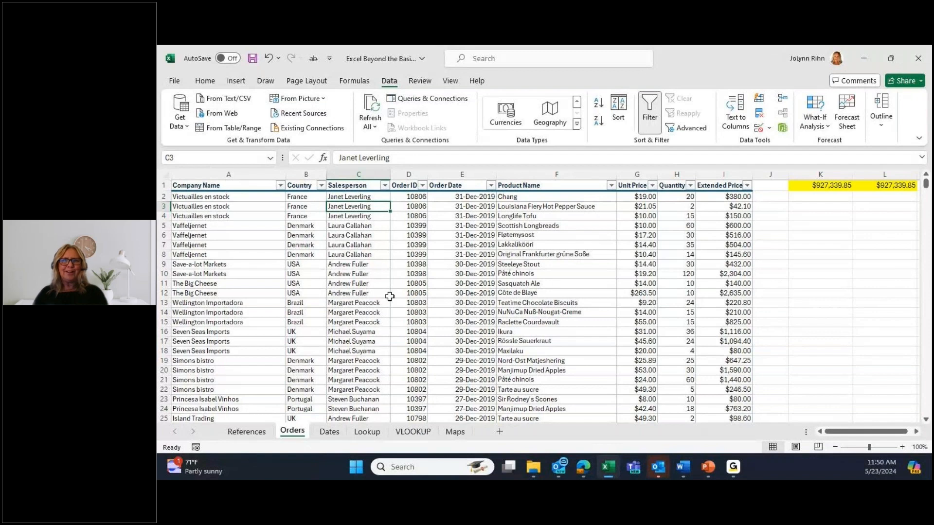
pyautogui.scroll(-2, 390, 297)
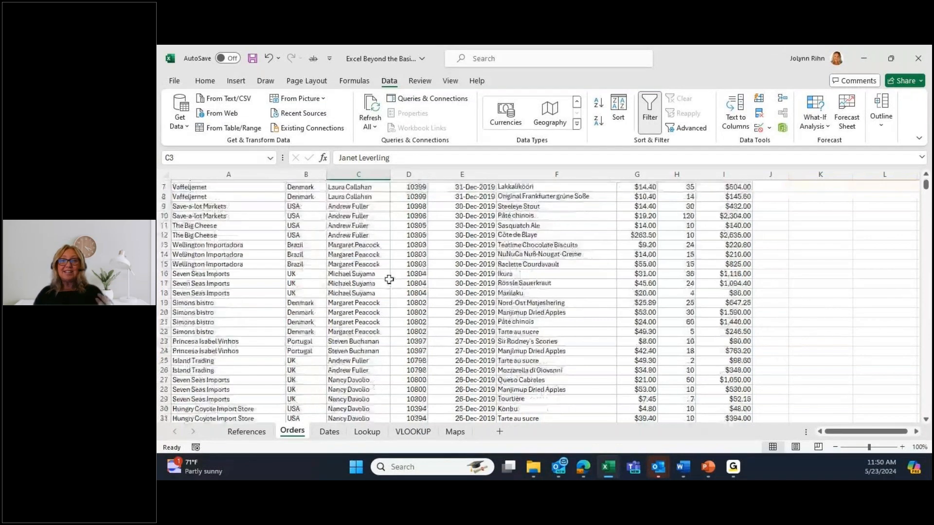
pyautogui.scroll(-1, 392, 282)
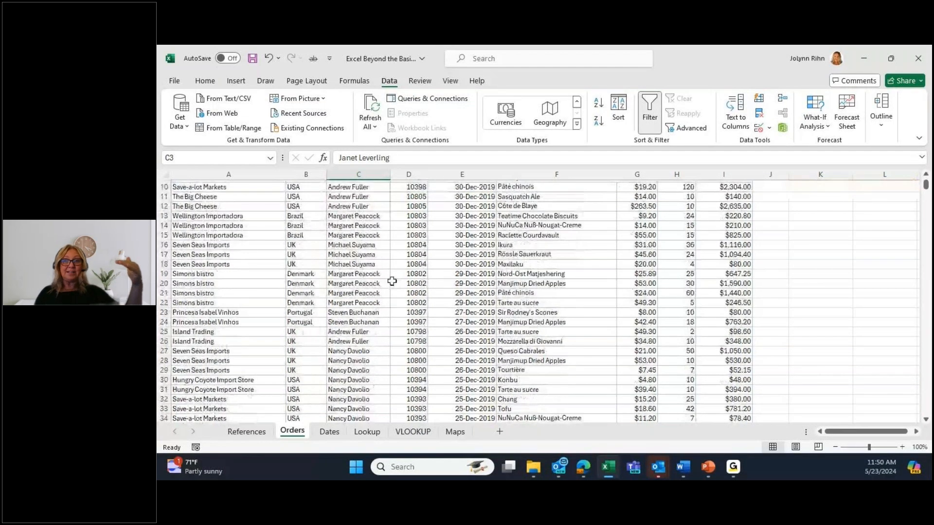
pyautogui.scroll(3, 392, 281)
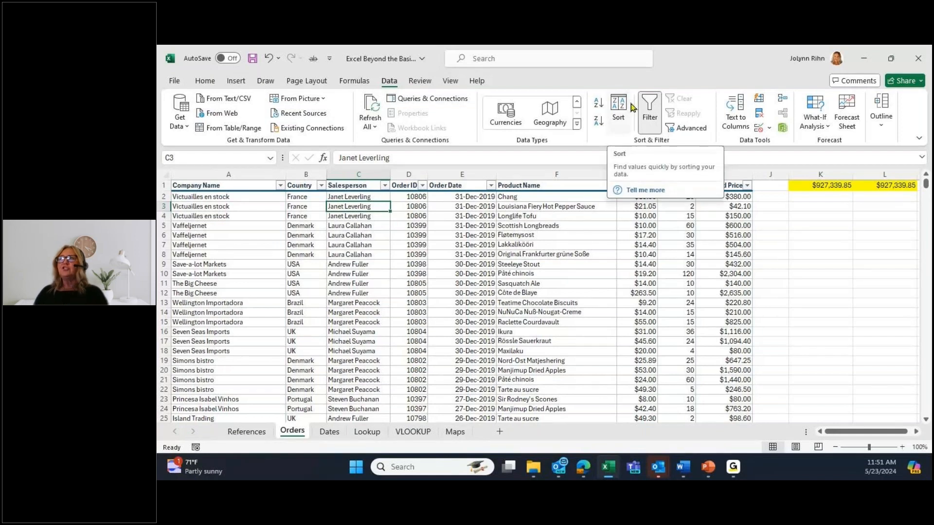
pyautogui.click(649, 126)
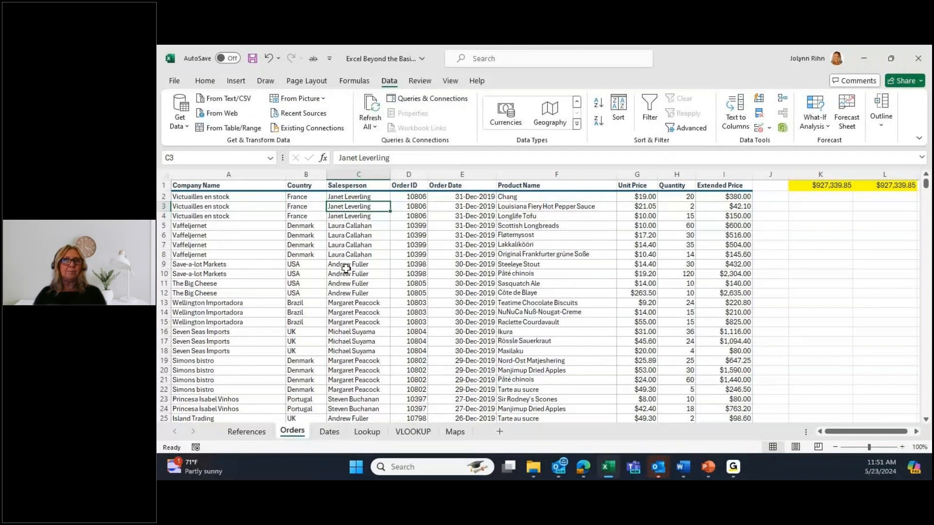
# Convert the order list in A1:I1465 into a table with headers
pyautogui.click(236, 81)
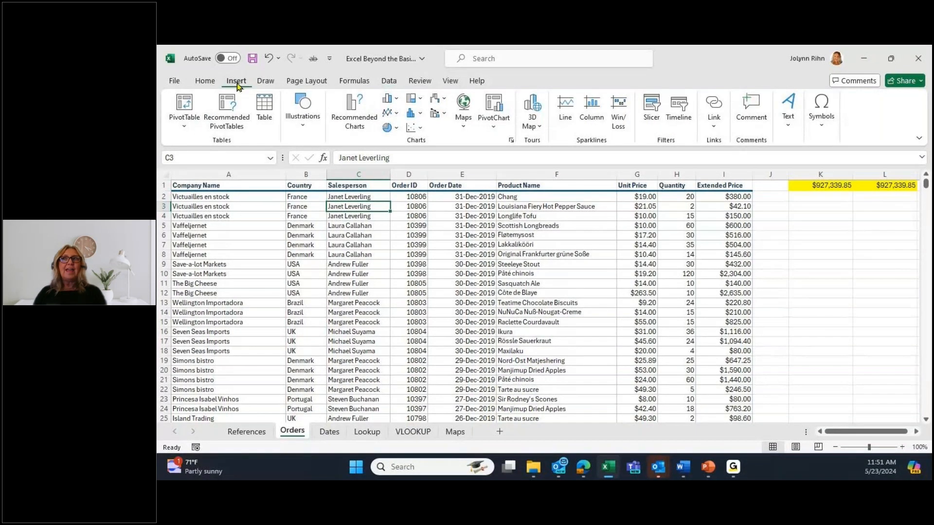
pyautogui.click(265, 108)
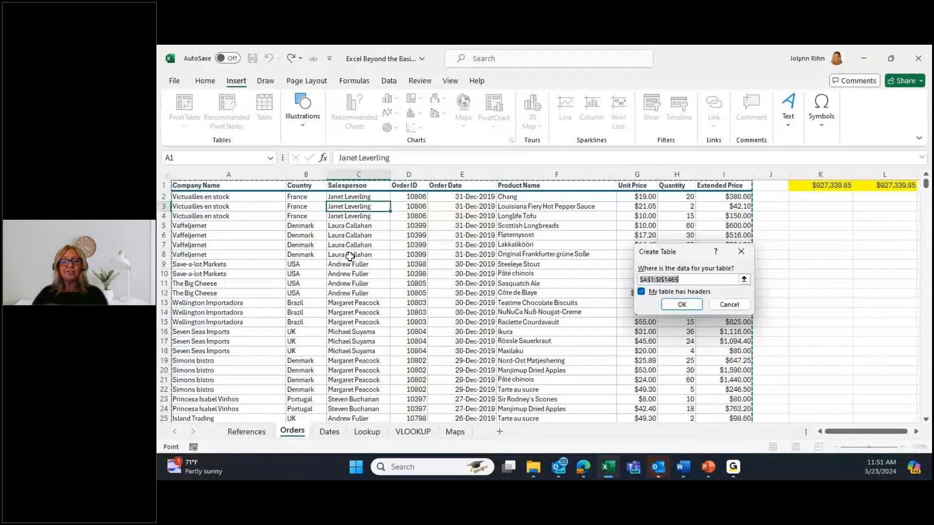
pyautogui.press('Return')
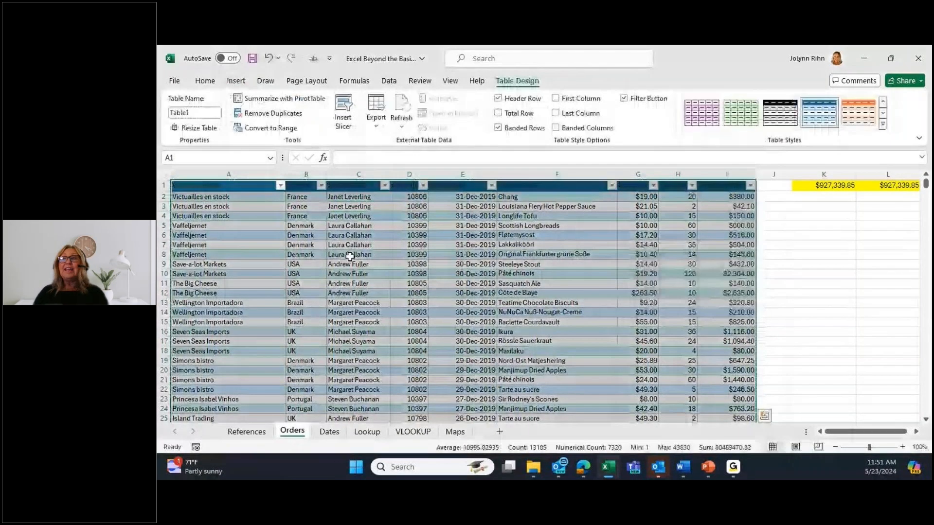
pyautogui.click(346, 265)
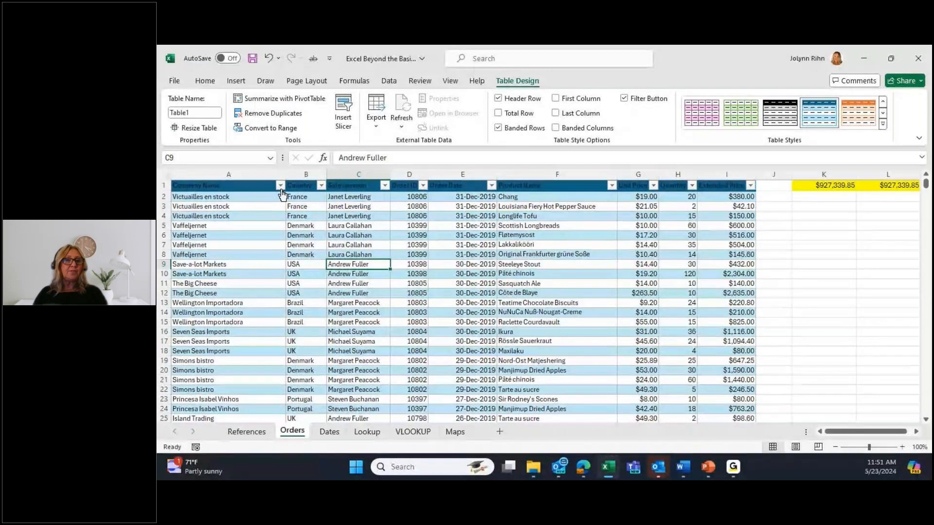
# Examine the Company Name column's sort and filter options and how the table's headers behave further down the rows
pyautogui.click(281, 186)
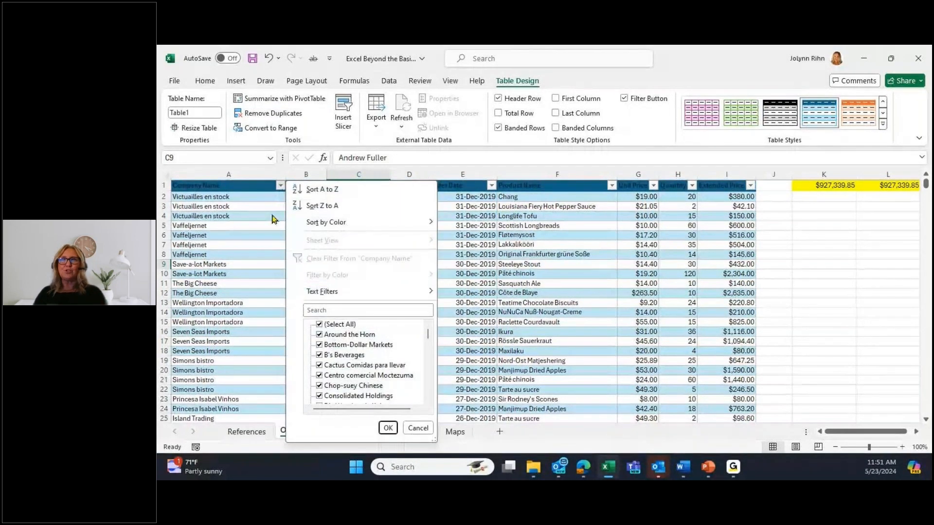
pyautogui.click(265, 232)
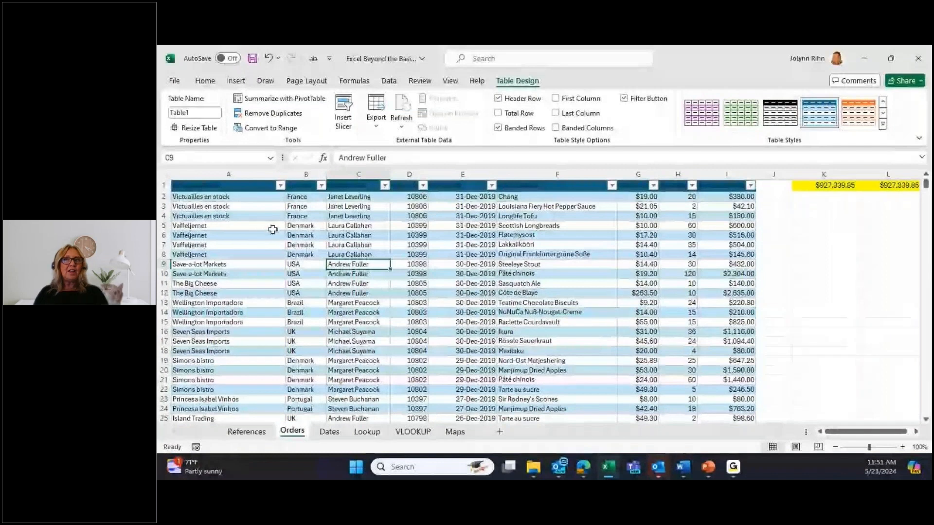
pyautogui.scroll(-2, 273, 230)
pyautogui.scroll(-1, 273, 234)
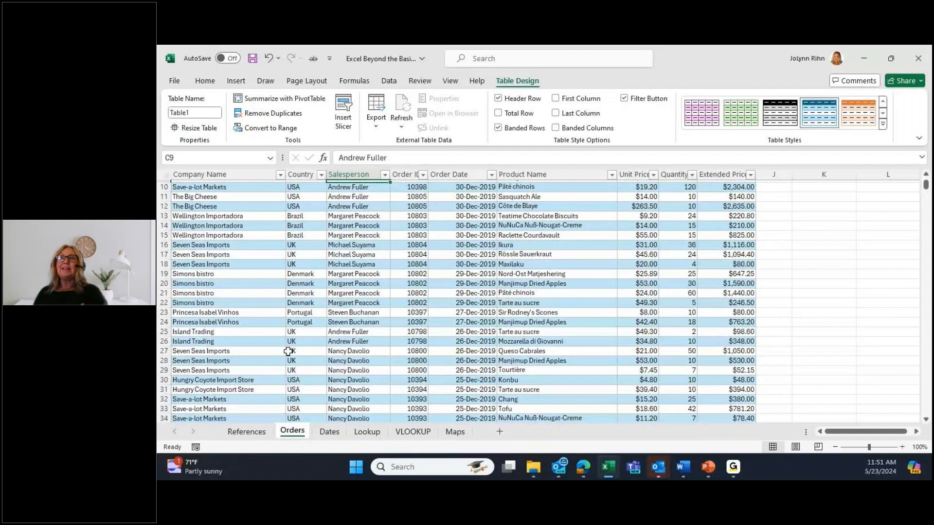
pyautogui.scroll(3, 289, 352)
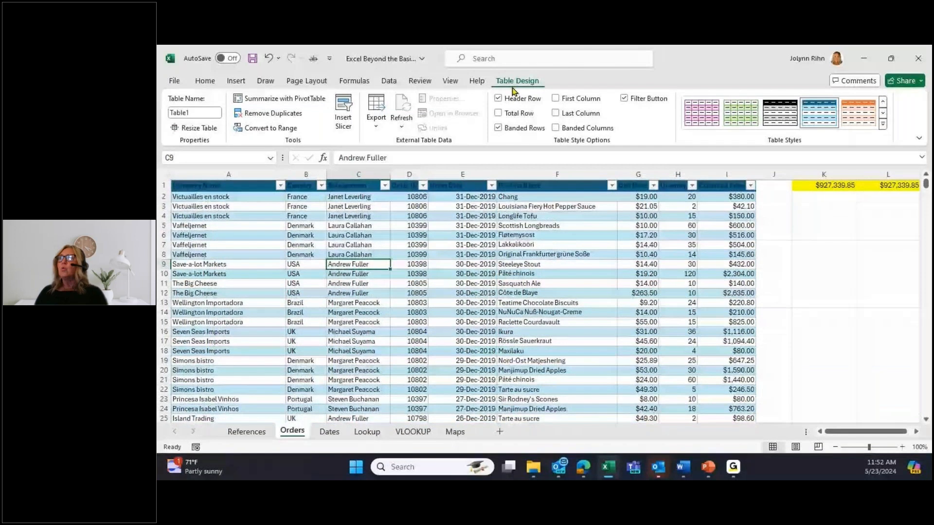
# Apply the medium blue table style with a solid blue header and grey banded rows to the orders table
pyautogui.click(884, 127)
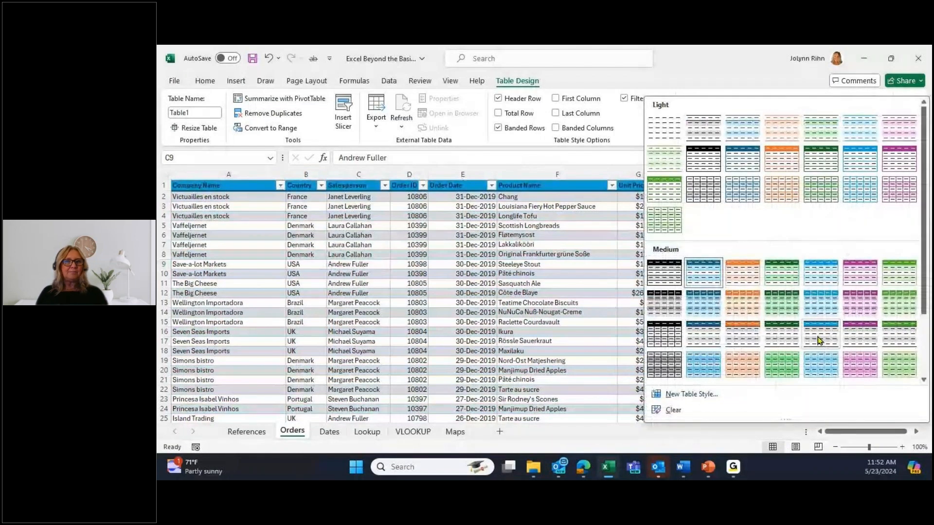
pyautogui.click(820, 341)
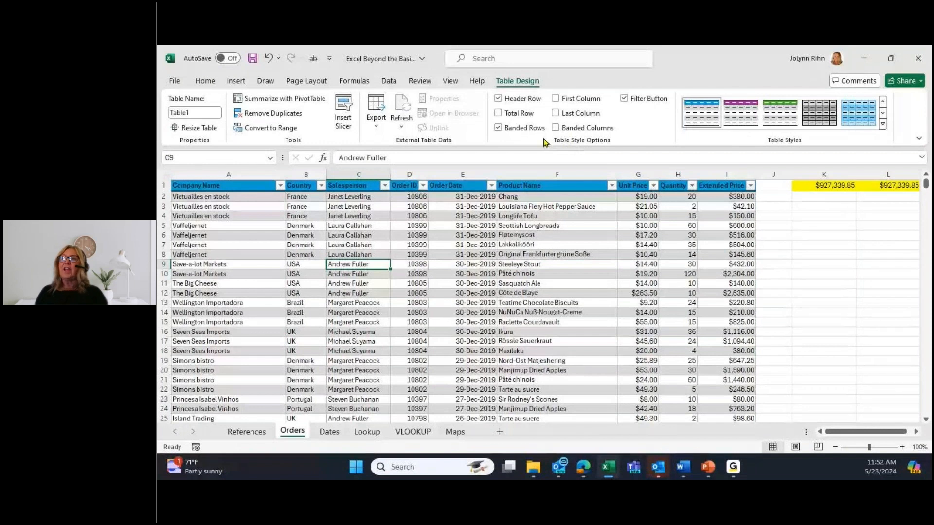
# Try banded columns in place of banded rows on the orders table, and restore the banded rows
pyautogui.click(522, 130)
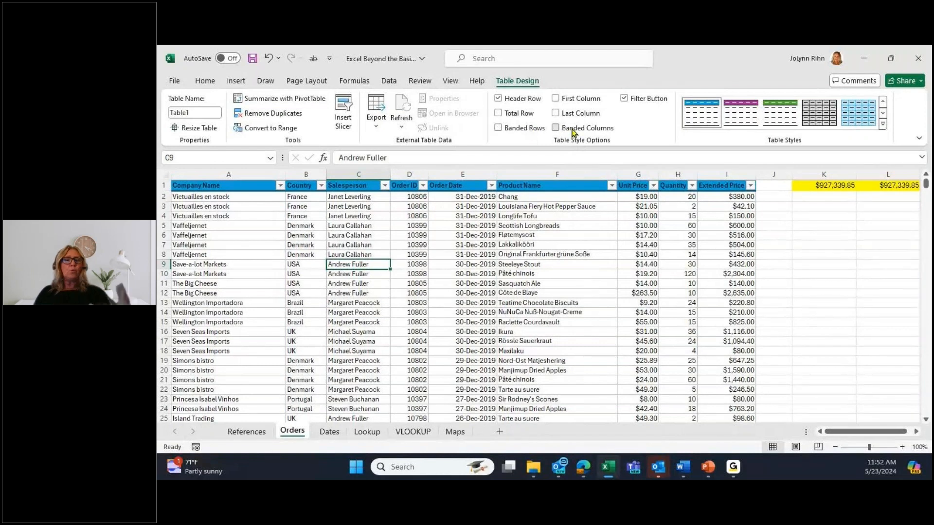
pyautogui.click(574, 131)
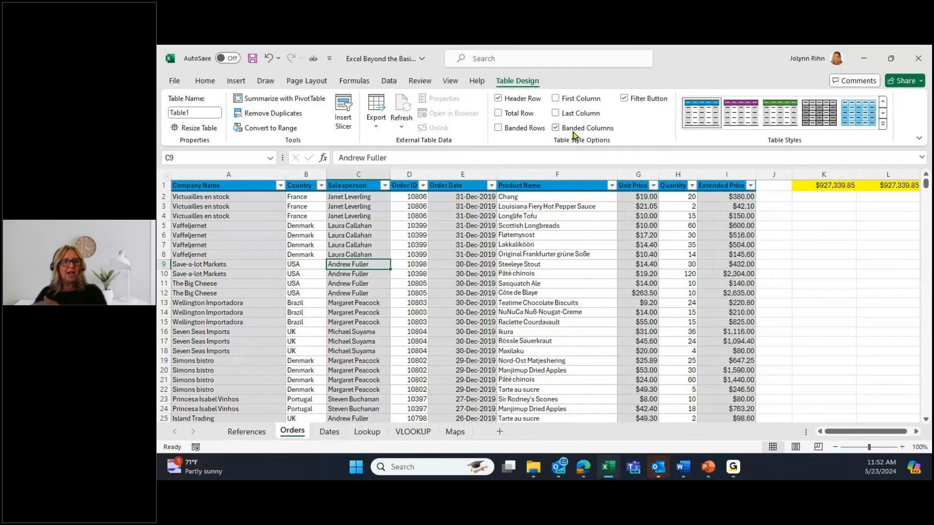
pyautogui.click(575, 135)
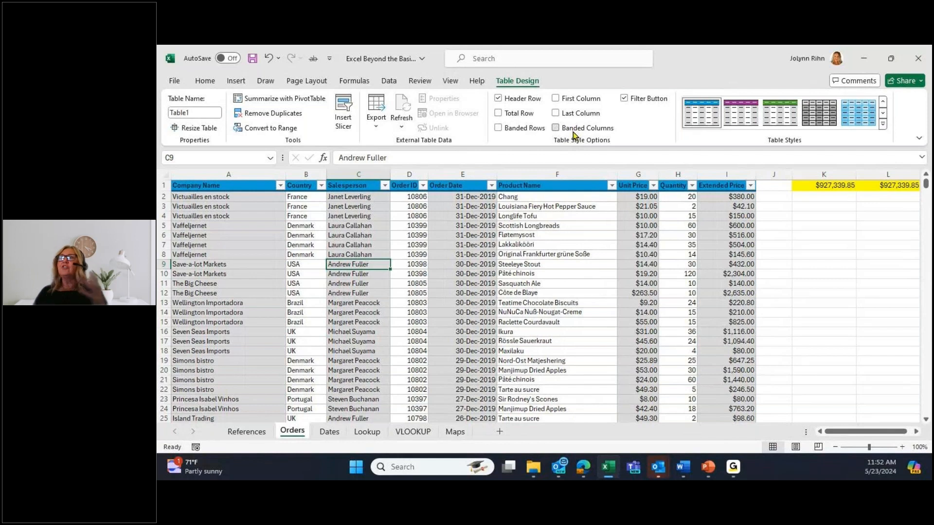
pyautogui.click(522, 130)
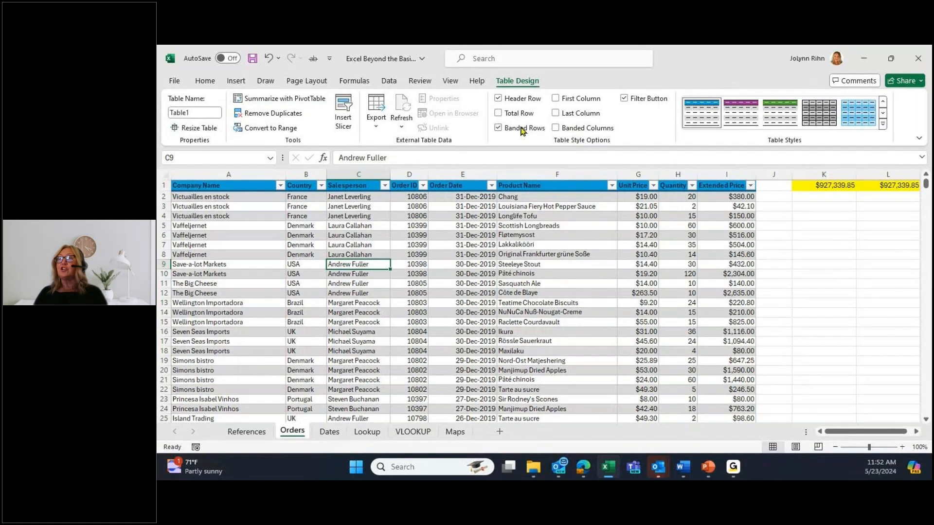
# Try the special formatting for the orders table's first and last columns, and turn both off again
pyautogui.click(568, 102)
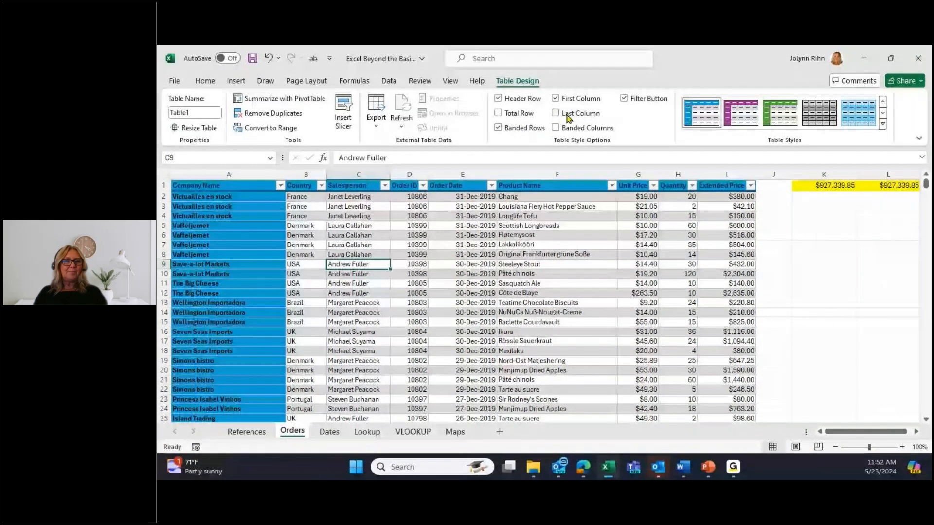
pyautogui.click(568, 115)
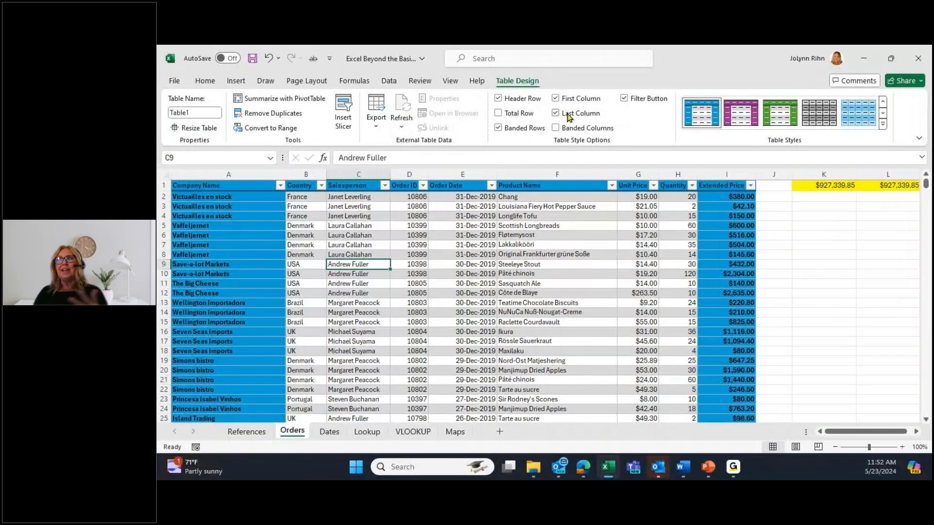
pyautogui.click(569, 115)
pyautogui.click(570, 101)
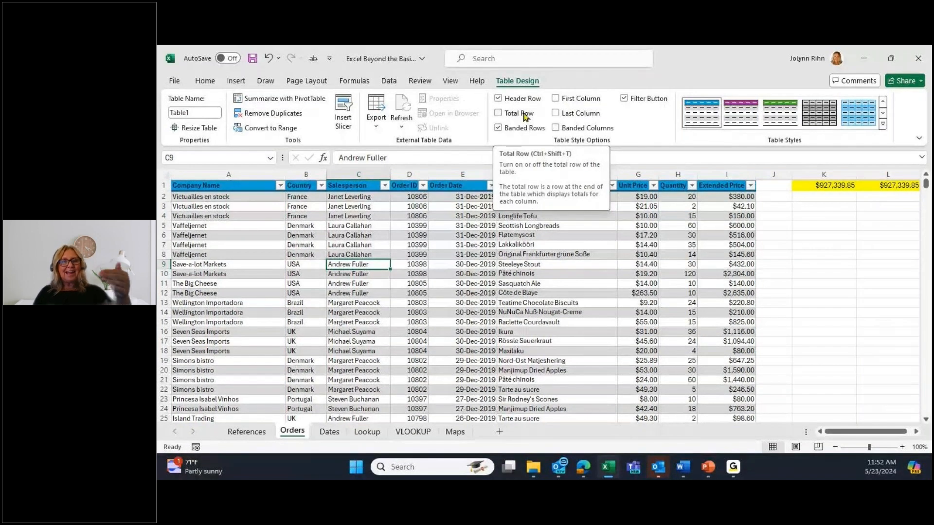
# Add a total row to the orders table and set its Quantity cell to calculate the Average
pyautogui.click(498, 114)
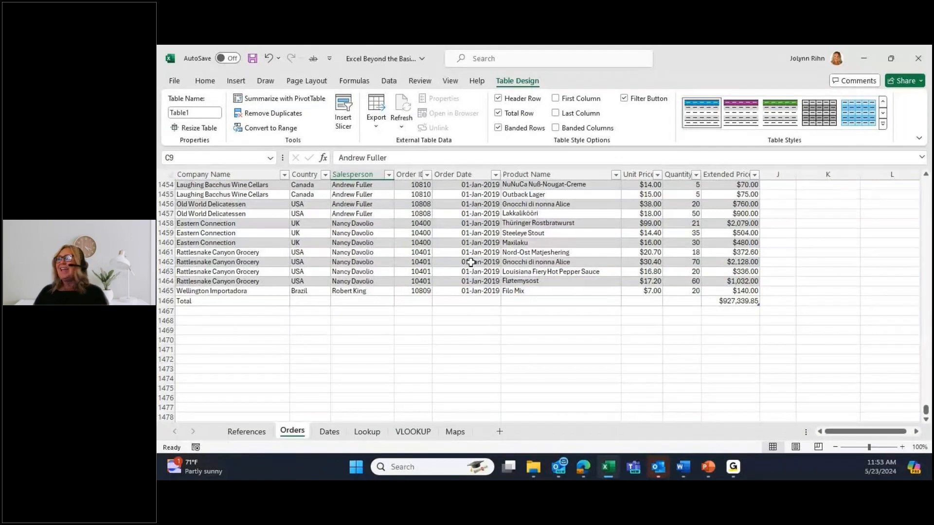
pyautogui.click(730, 302)
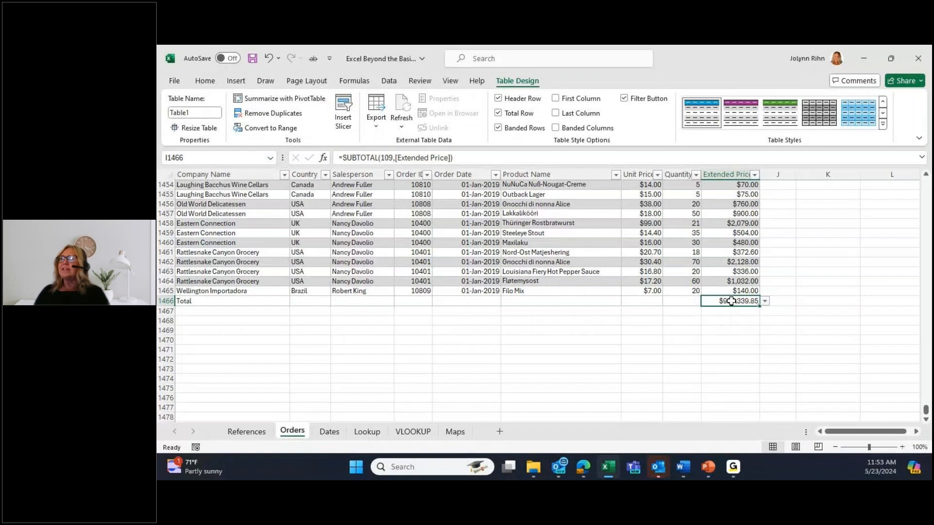
pyautogui.click(693, 300)
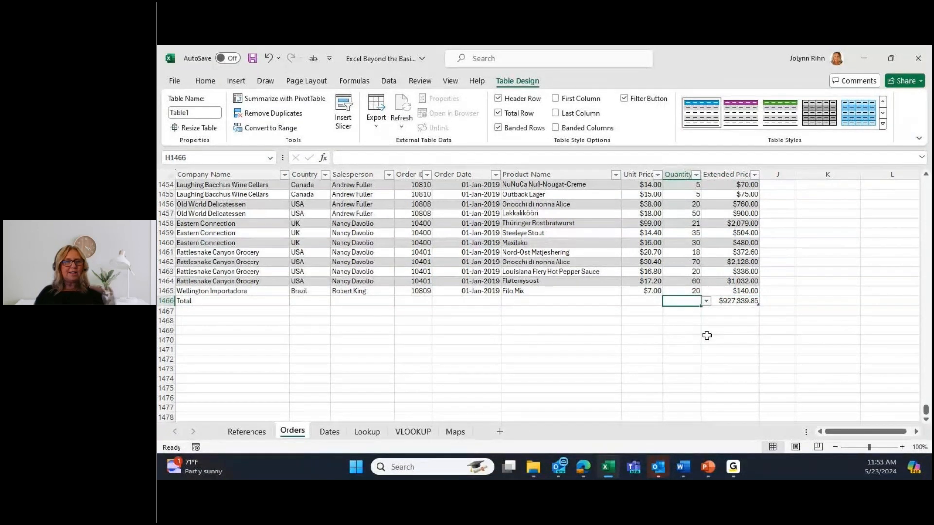
pyautogui.click(706, 302)
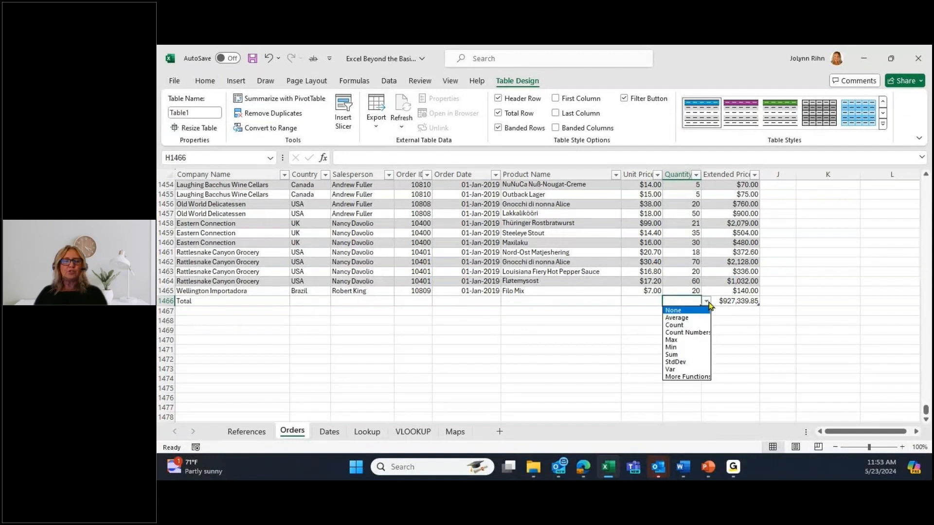
pyautogui.click(691, 318)
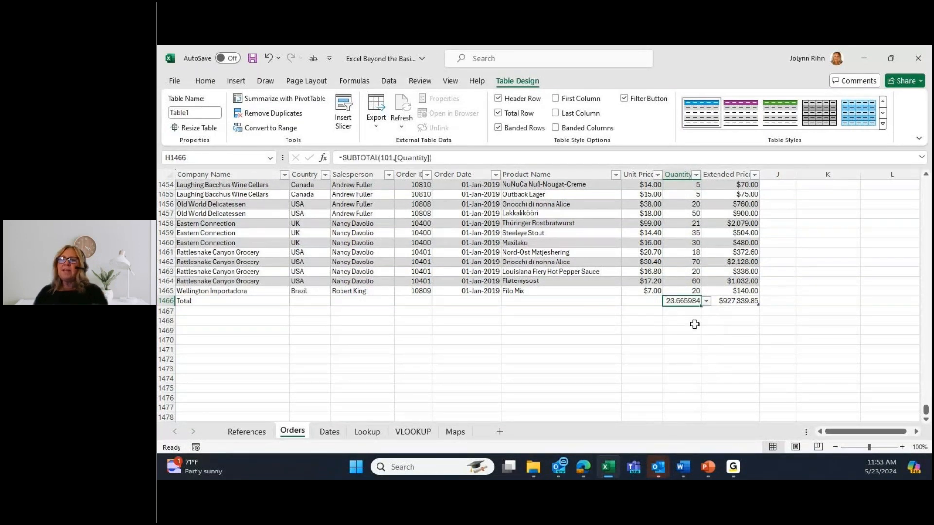
# Set the total row's Country cell to calculate the Count
pyautogui.click(323, 300)
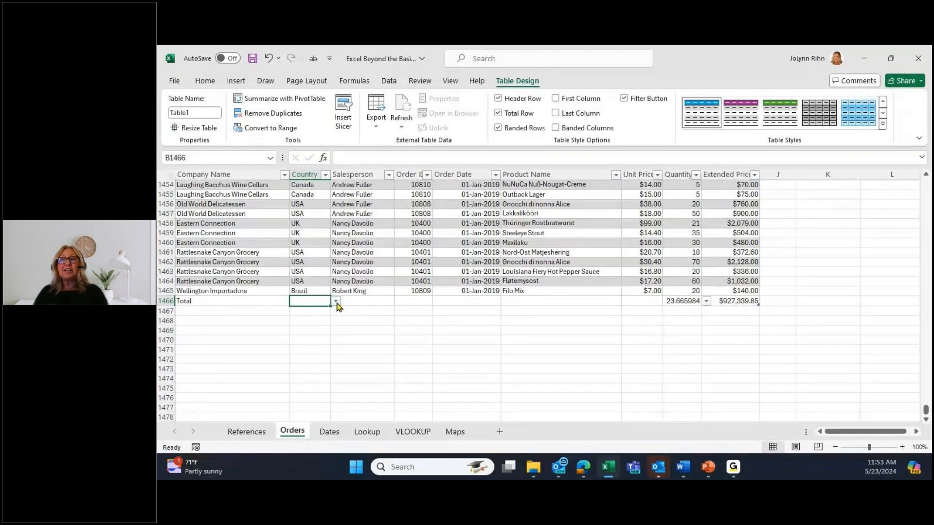
pyautogui.click(336, 302)
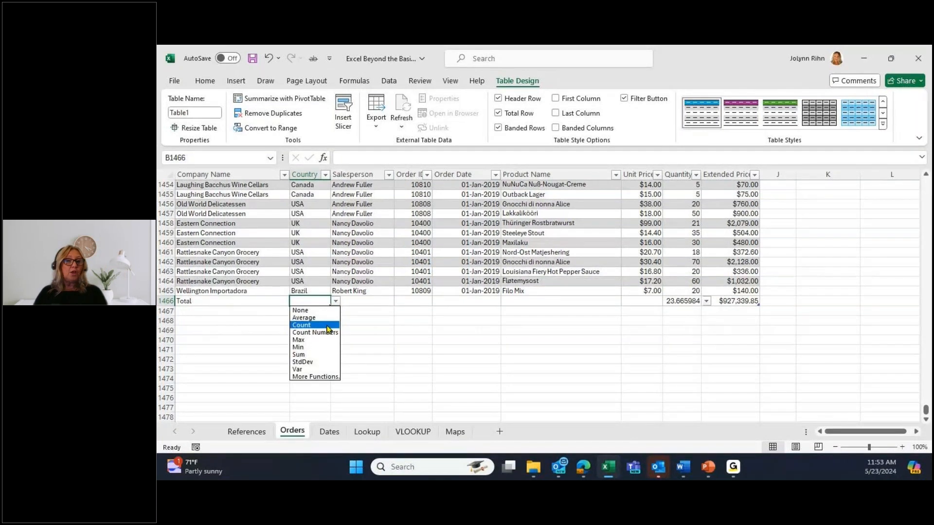
pyautogui.click(327, 328)
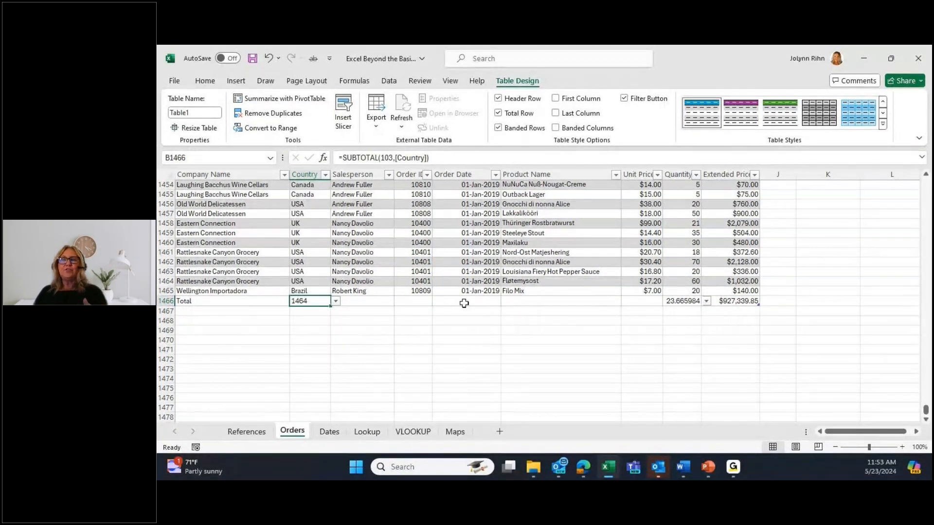
pyautogui.click(492, 303)
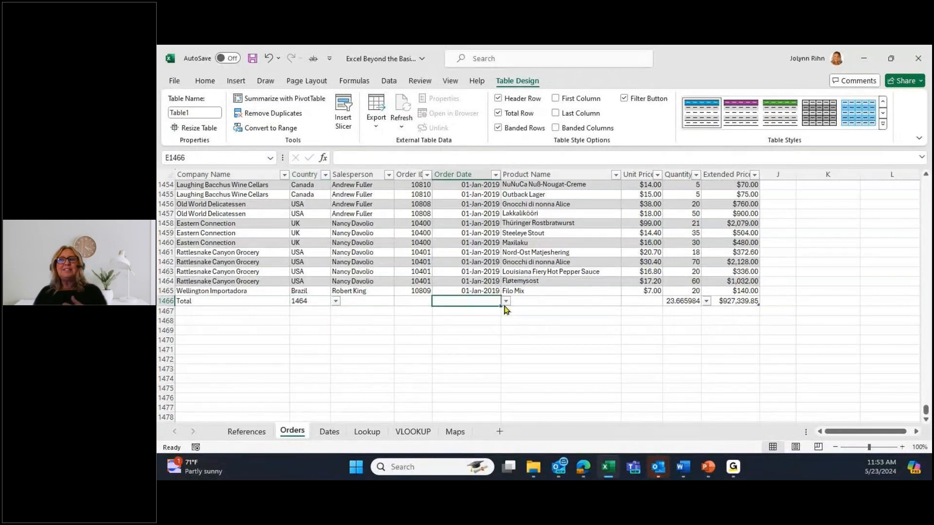
pyautogui.click(506, 302)
pyautogui.click(538, 299)
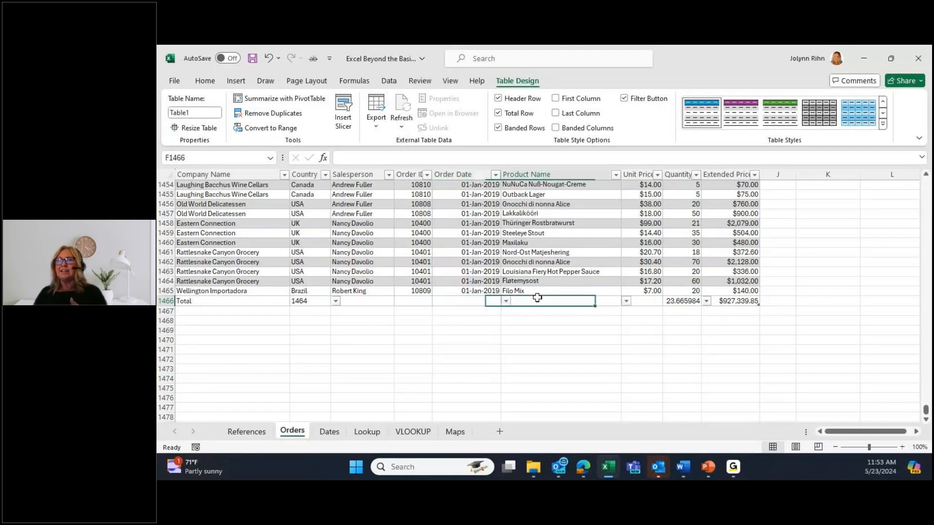
pyautogui.click(649, 301)
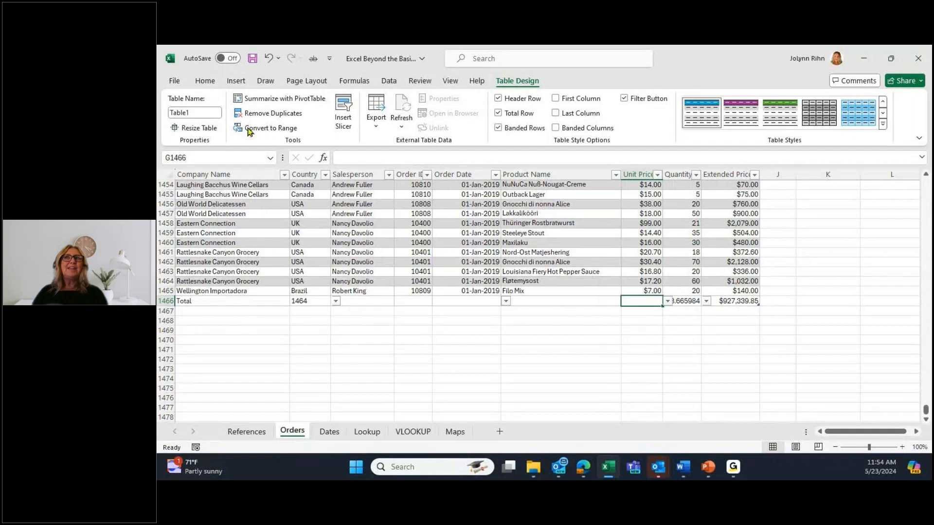
# Rename the orders table as CoOrders
pyautogui.click(198, 115)
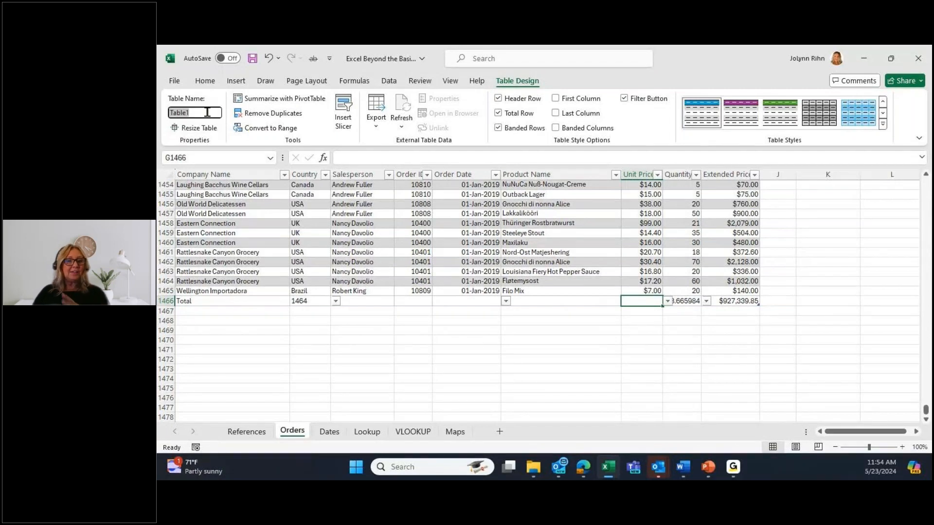
pyautogui.write('Co')
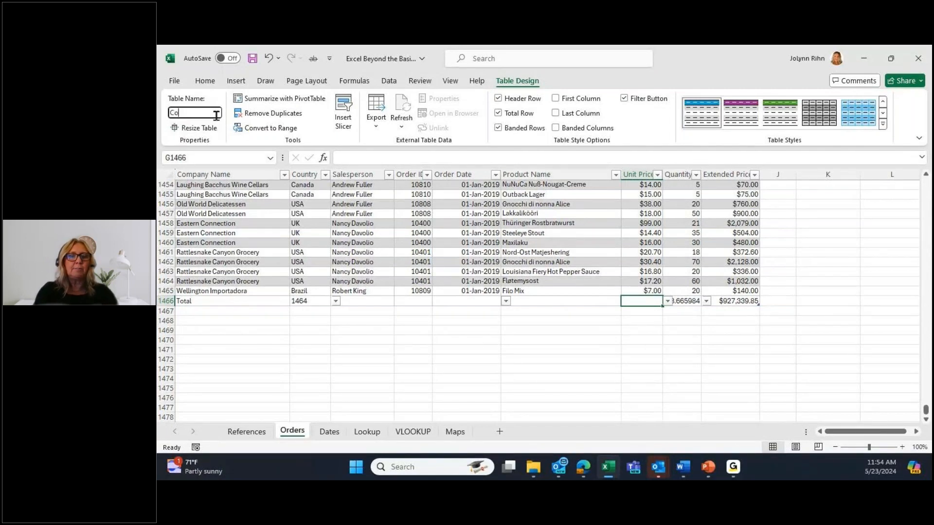
pyautogui.write('Orders')
pyautogui.press('Return')
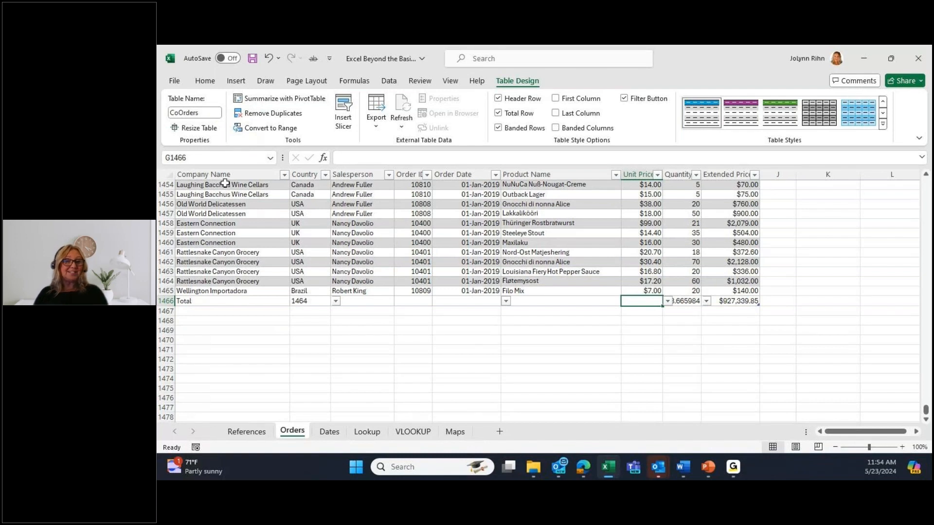
# Look up the table names in the workbook's list of names, go to VisitorData and select cell C5 in it
pyautogui.click(270, 158)
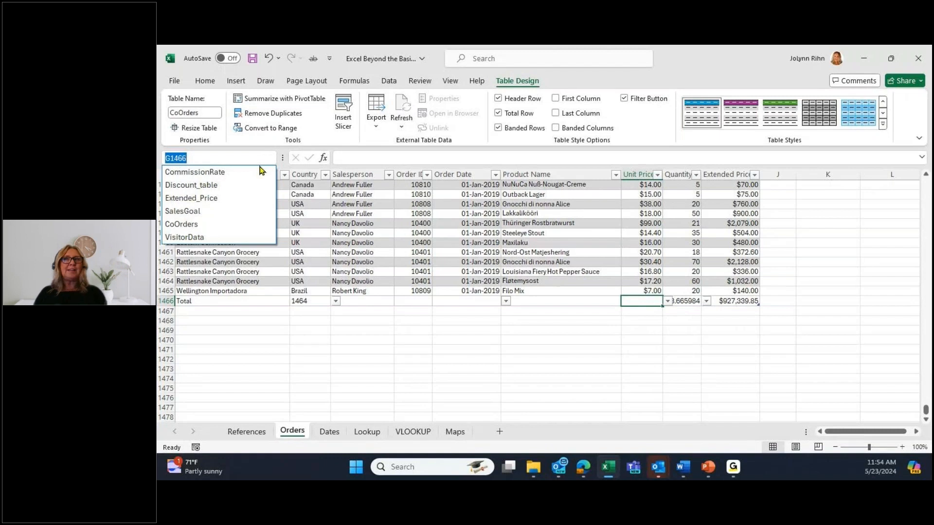
pyautogui.click(187, 238)
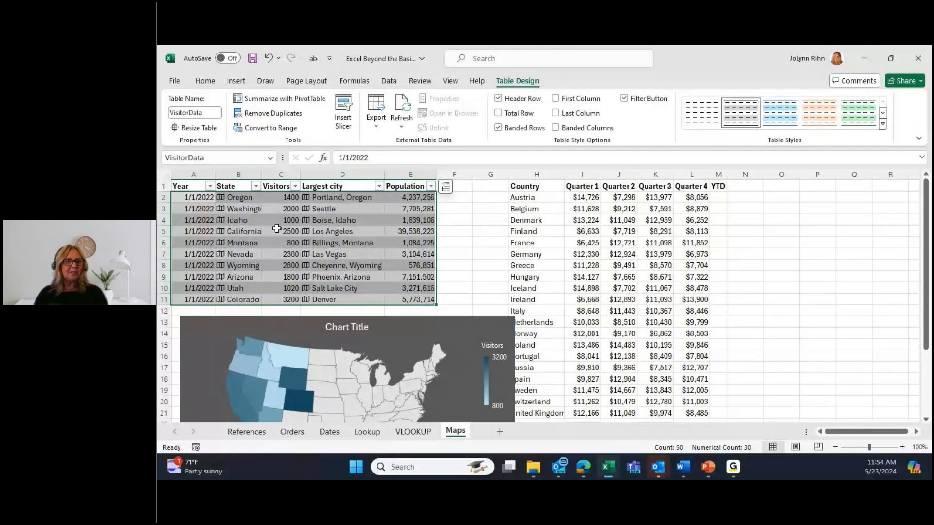
pyautogui.click(277, 229)
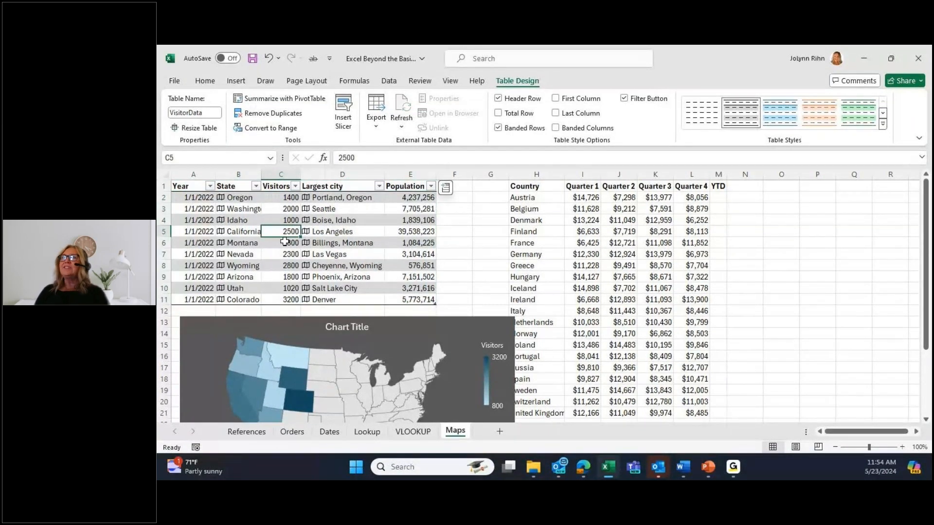